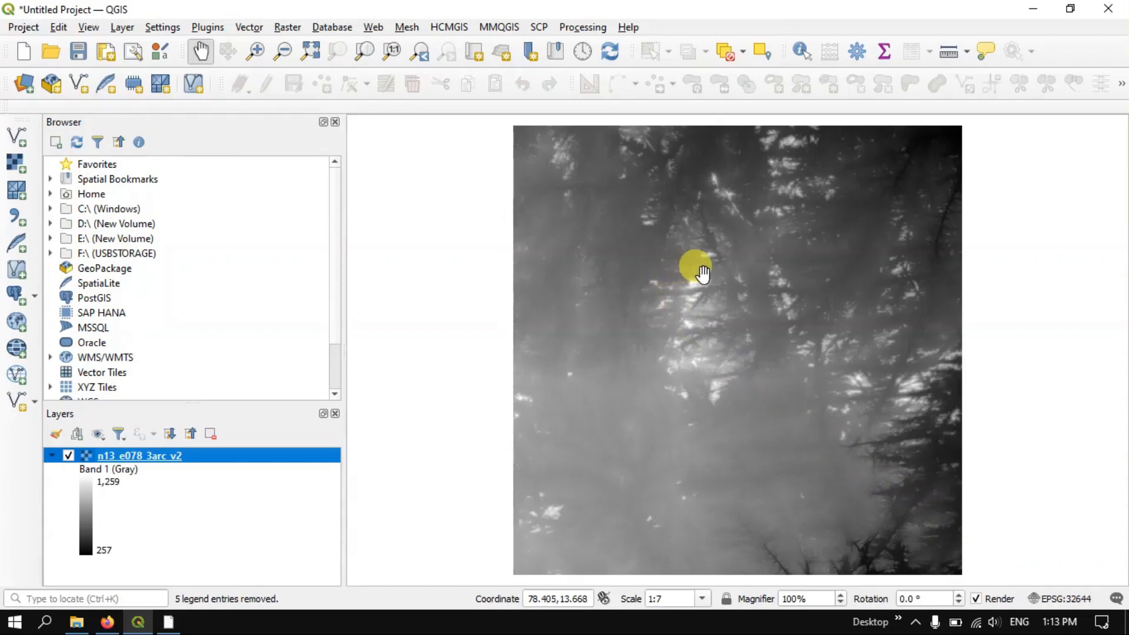
pyautogui.scroll(-1, 780, 277)
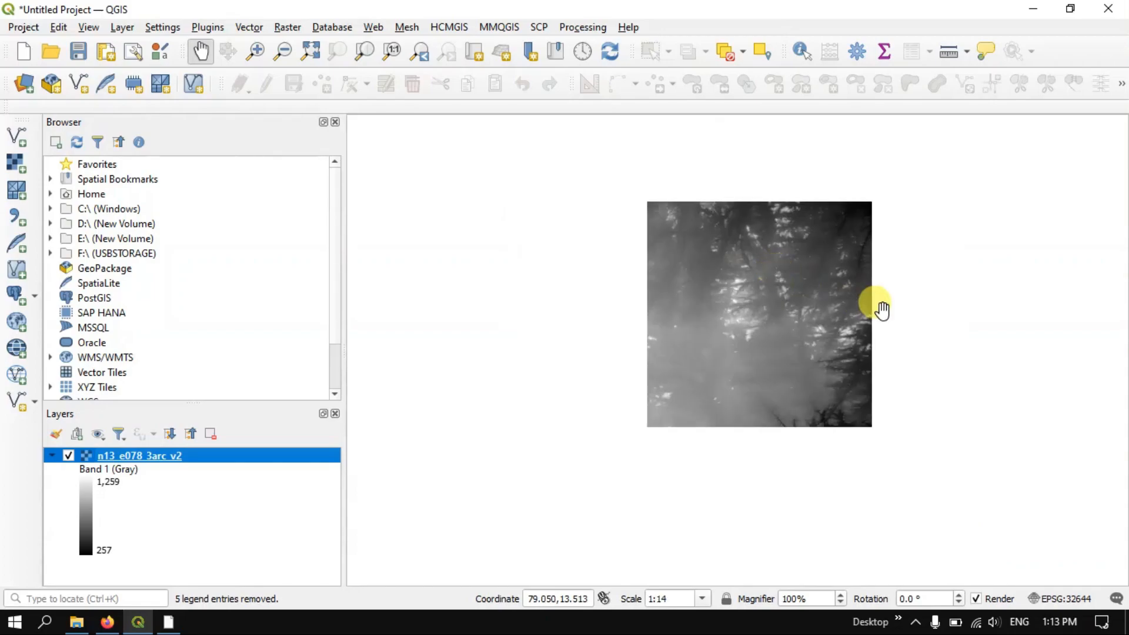
pyautogui.scroll(1, 880, 308)
pyautogui.moveTo(755, 265); pyautogui.dragTo(752, 300)
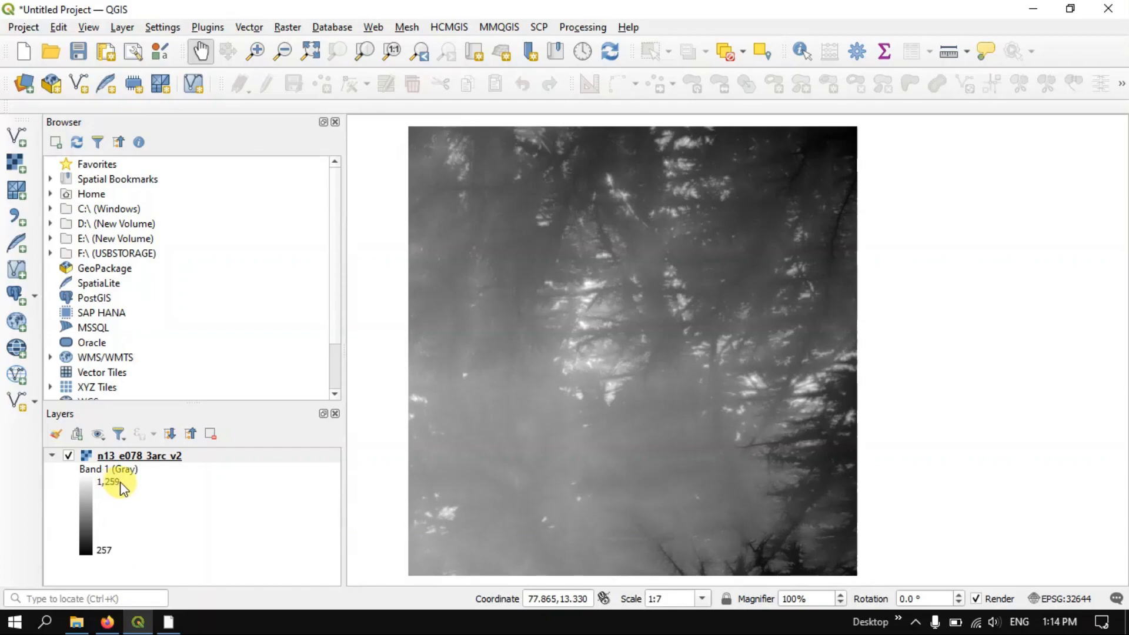
pyautogui.scroll(-1, 707, 306)
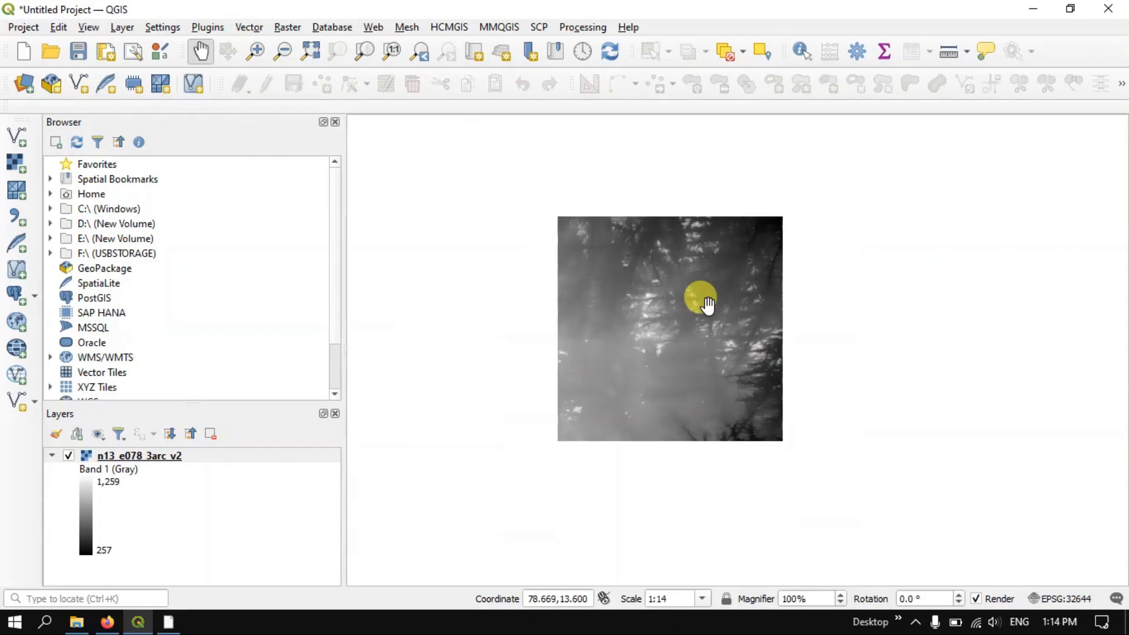
pyautogui.scroll(1, 708, 306)
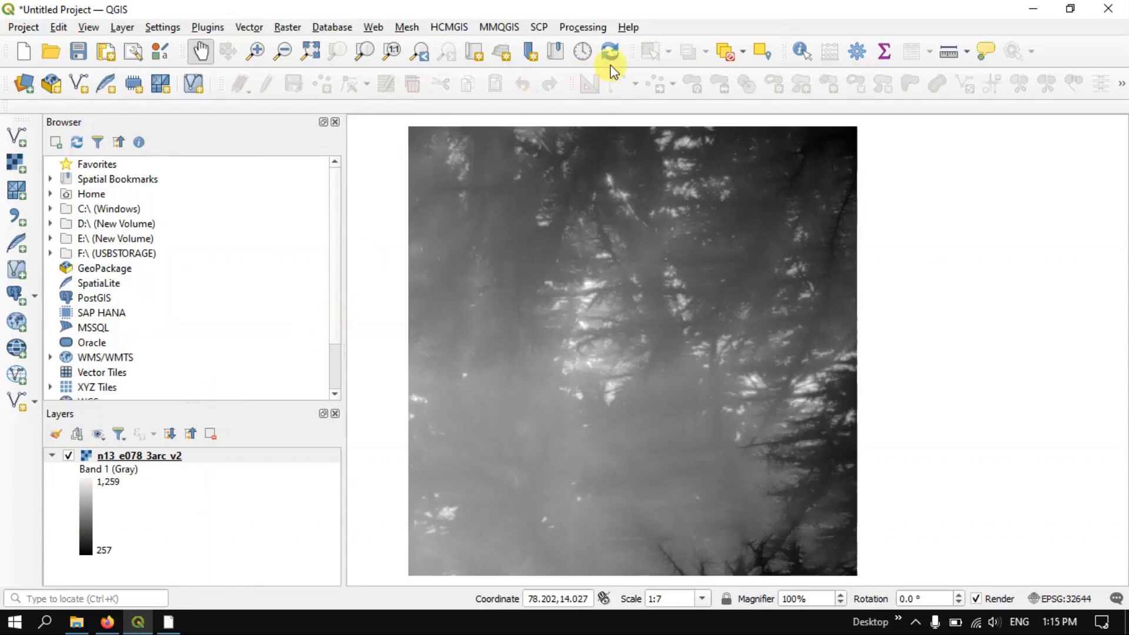
# Identify the elevation value of a bright, high-terrain cell near the centre of the n13_e078_3arc_v2 DEM
pyautogui.click(799, 53)
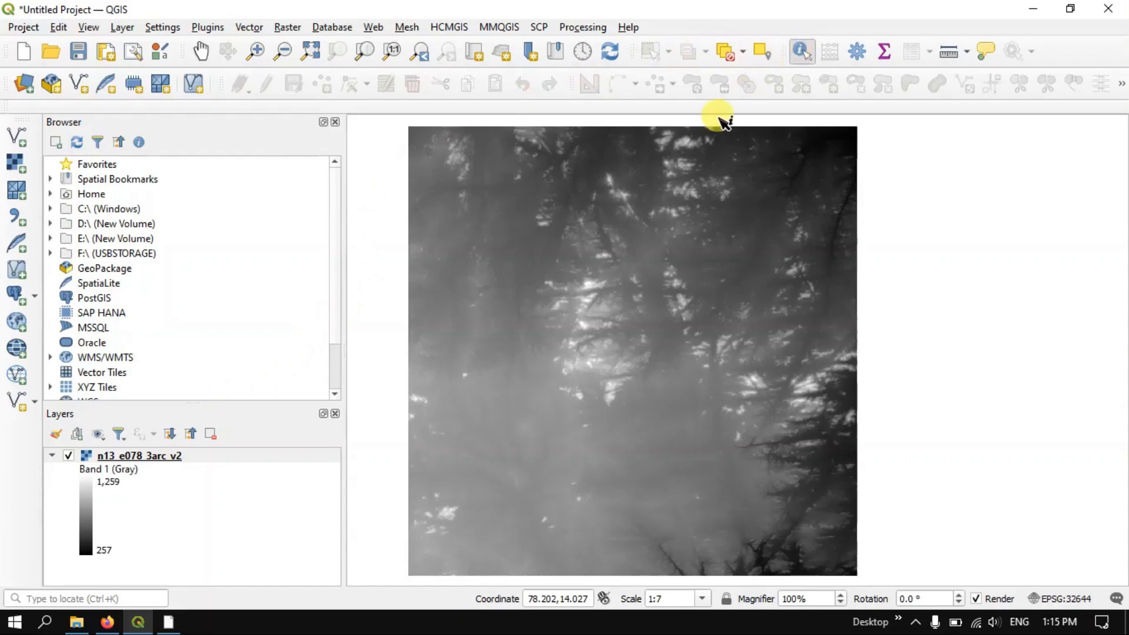
pyautogui.scroll(2, 579, 311)
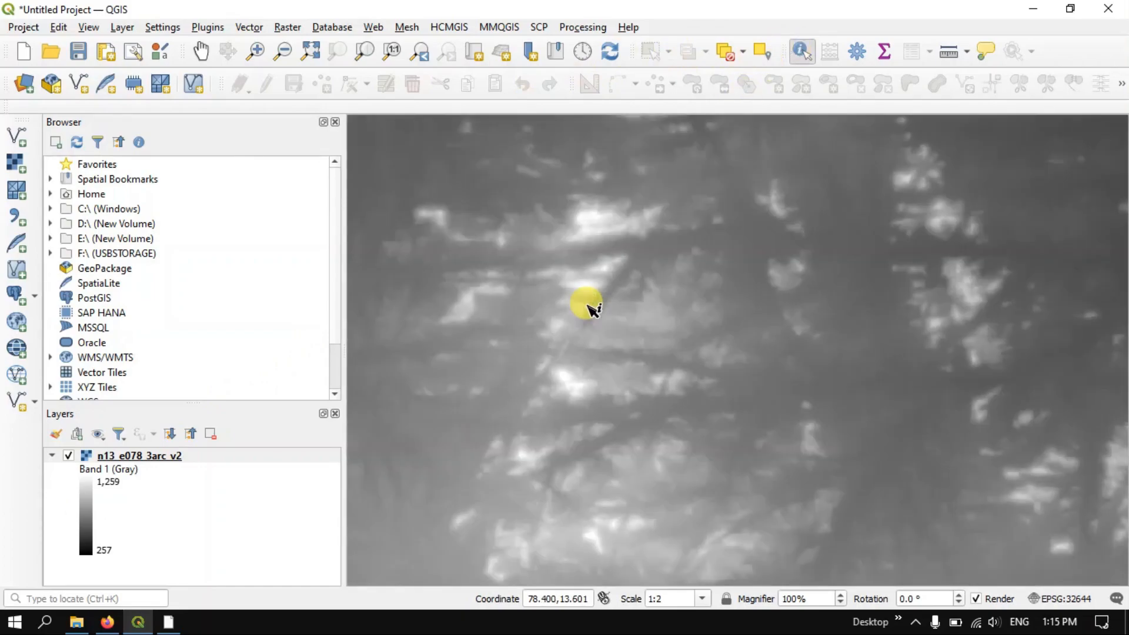
pyautogui.scroll(3, 592, 223)
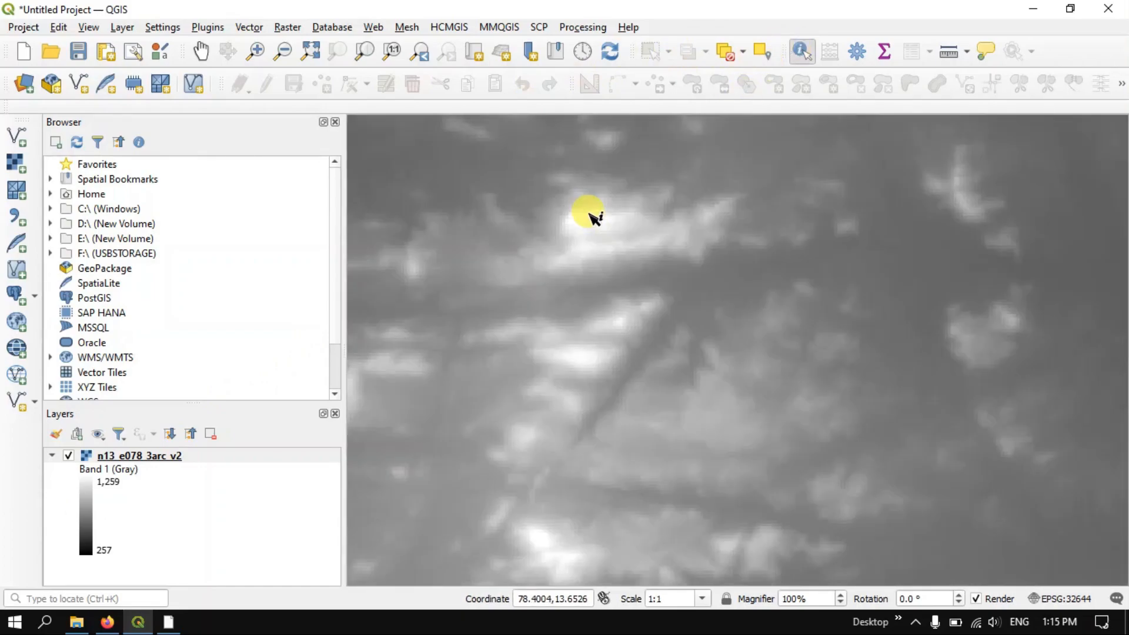
pyautogui.scroll(2, 579, 219)
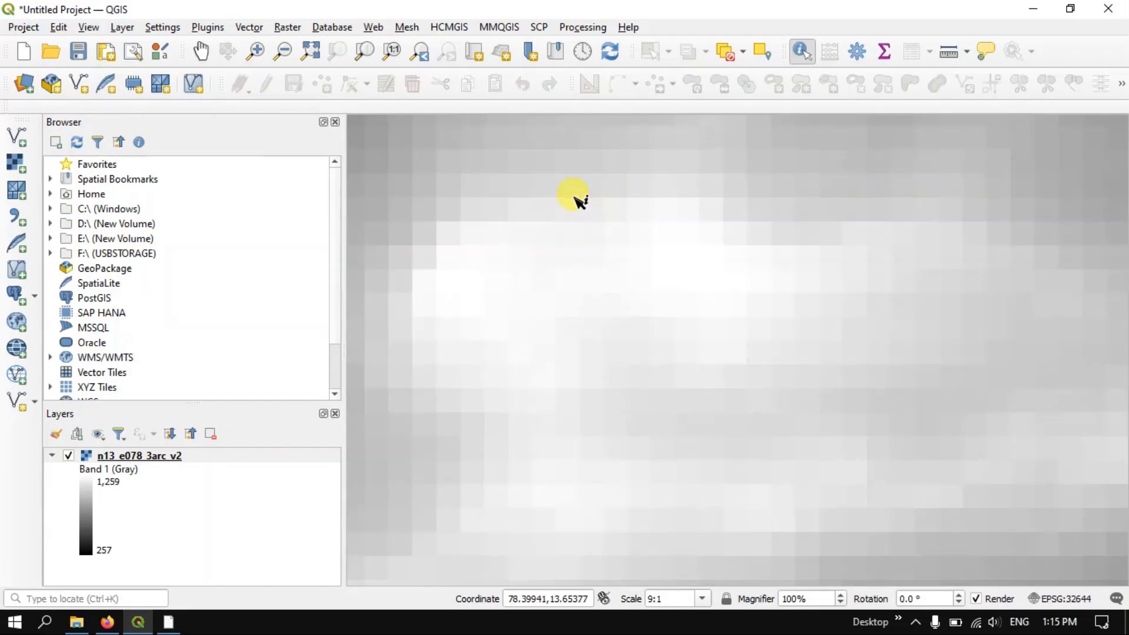
pyautogui.click(587, 233)
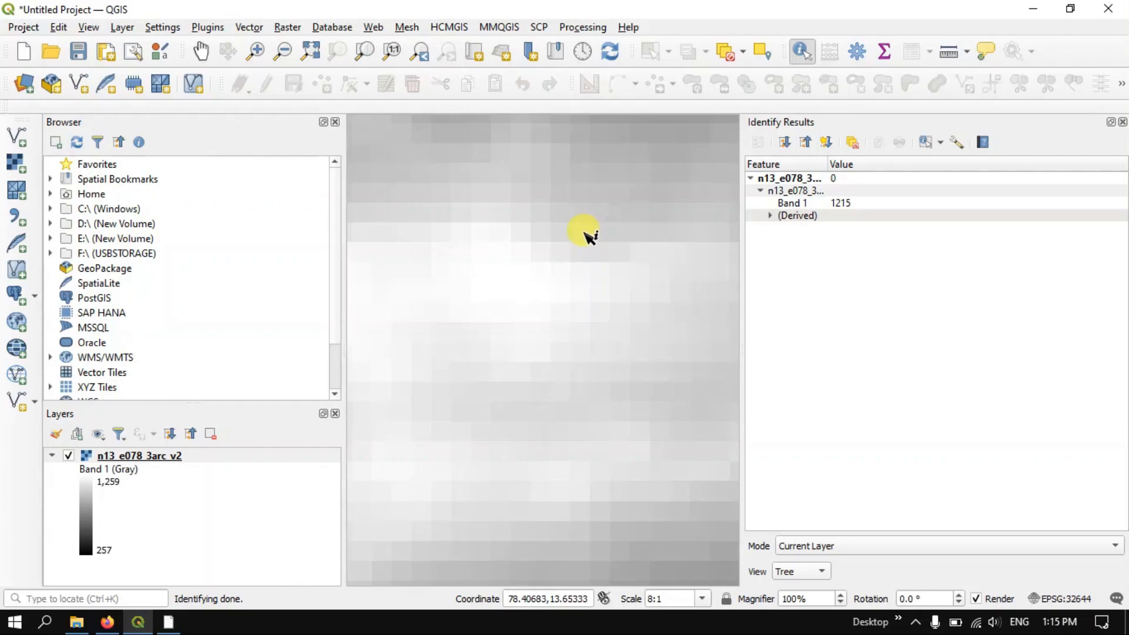
# Identify the elevation values of dark, low-terrain cells near the eastern edge of the DEM
pyautogui.scroll(2, 589, 236)
pyautogui.scroll(2, 589, 237)
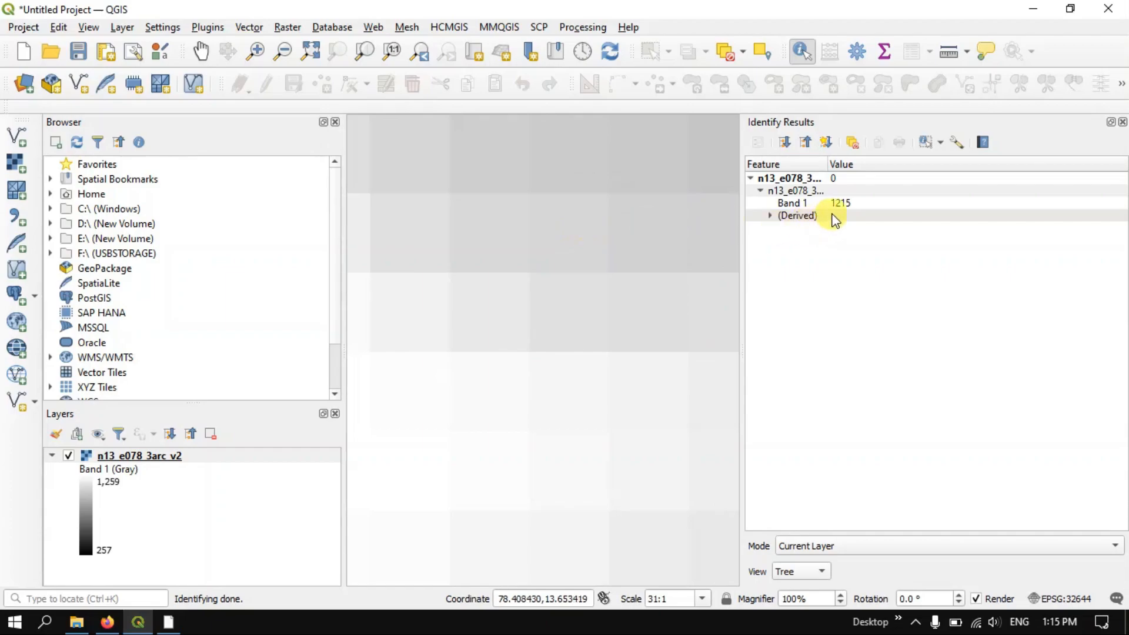
pyautogui.scroll(-3, 597, 212)
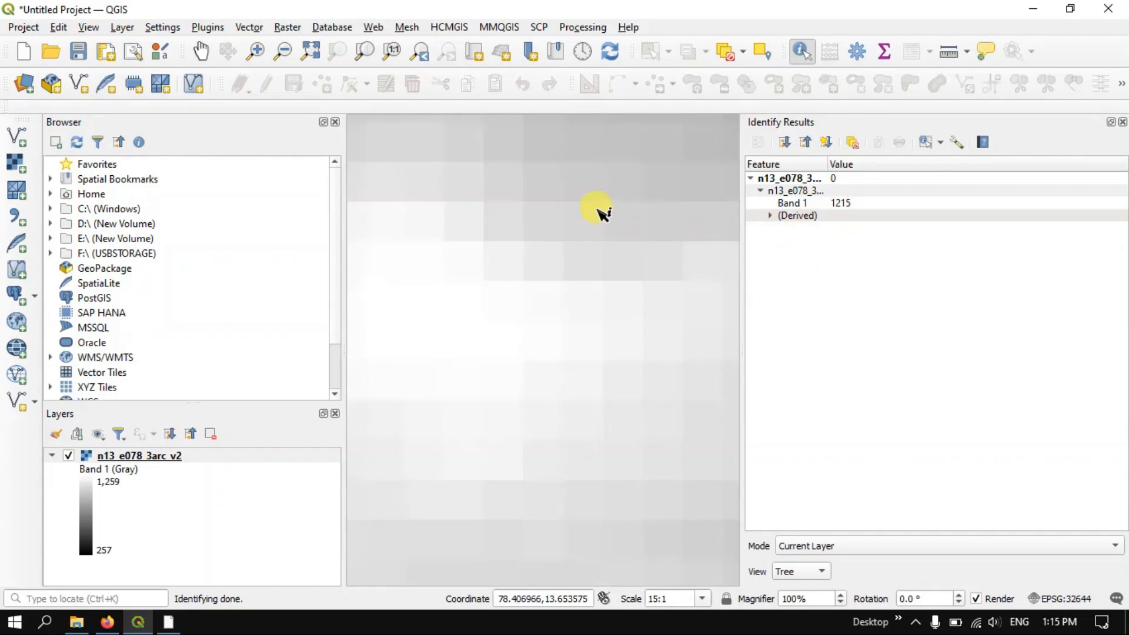
pyautogui.scroll(-5, 598, 212)
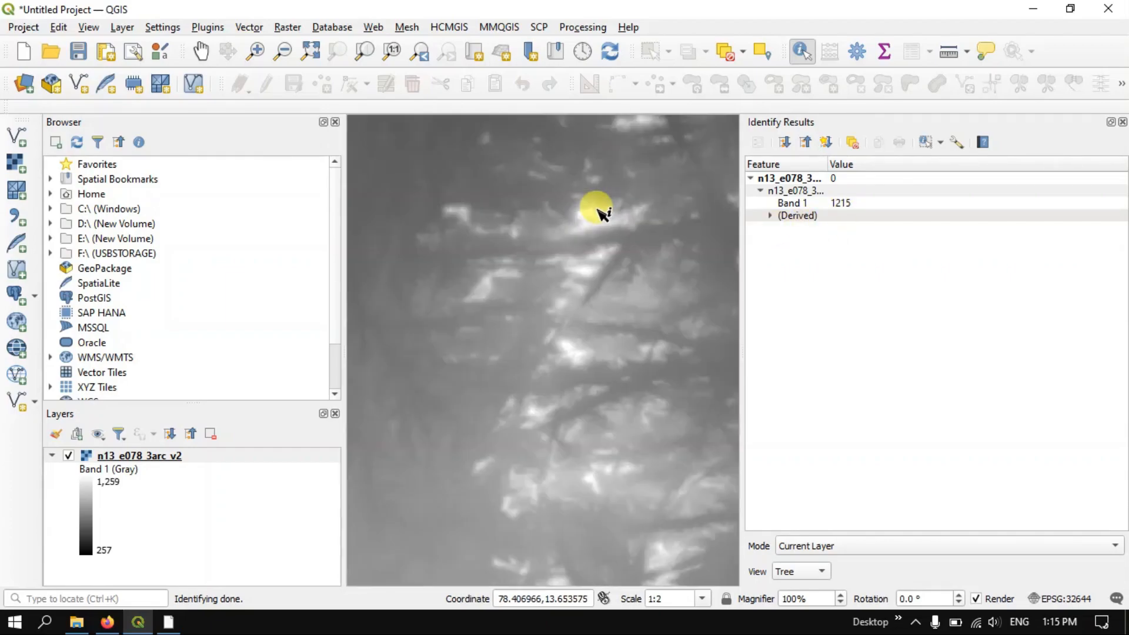
pyautogui.scroll(-1, 600, 213)
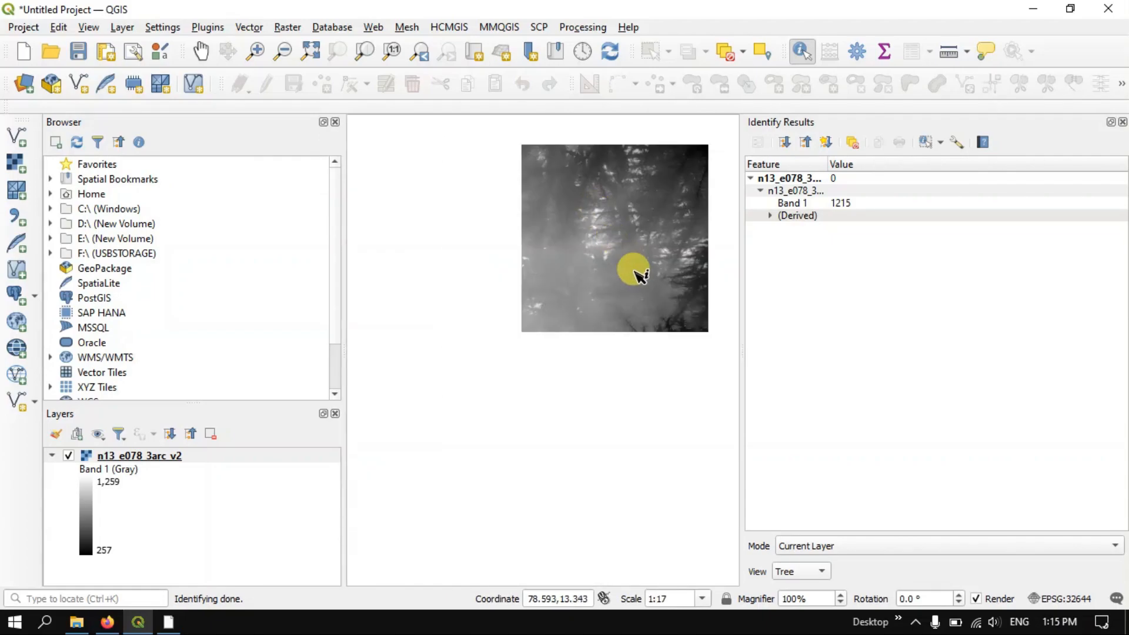
pyautogui.scroll(1, 709, 276)
pyautogui.scroll(1, 706, 275)
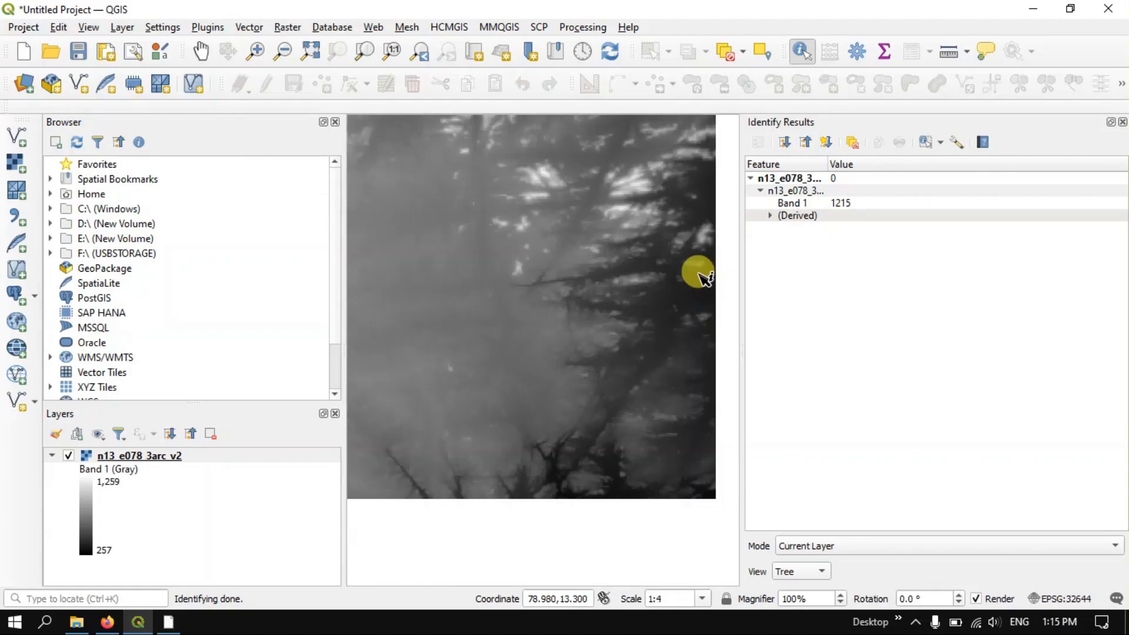
pyautogui.scroll(2, 696, 271)
pyautogui.scroll(1, 605, 224)
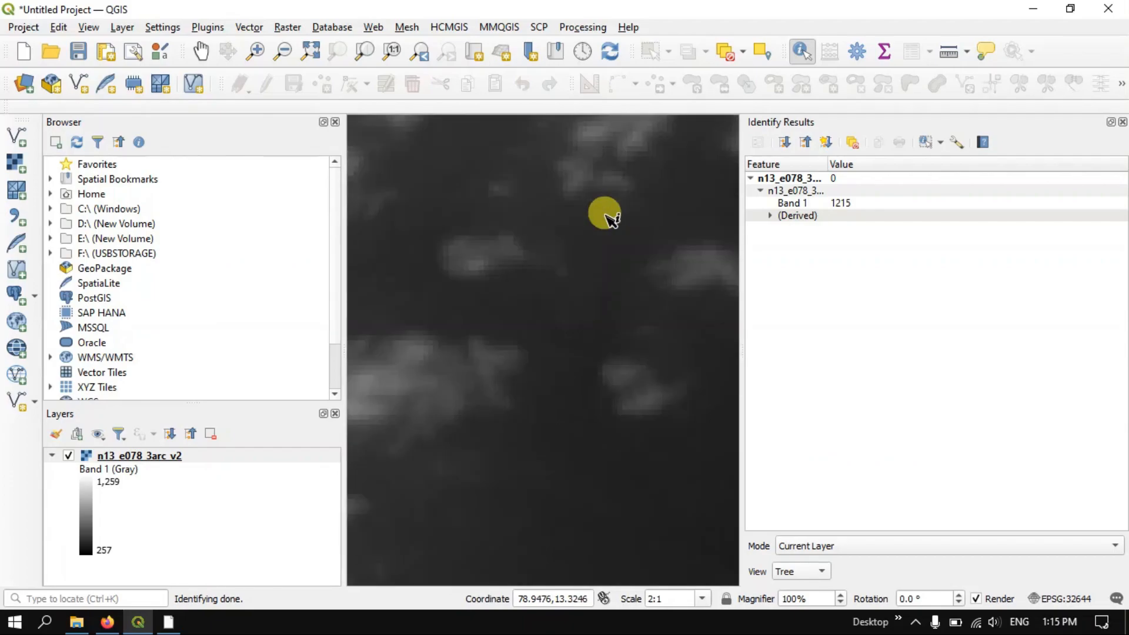
pyautogui.click(587, 303)
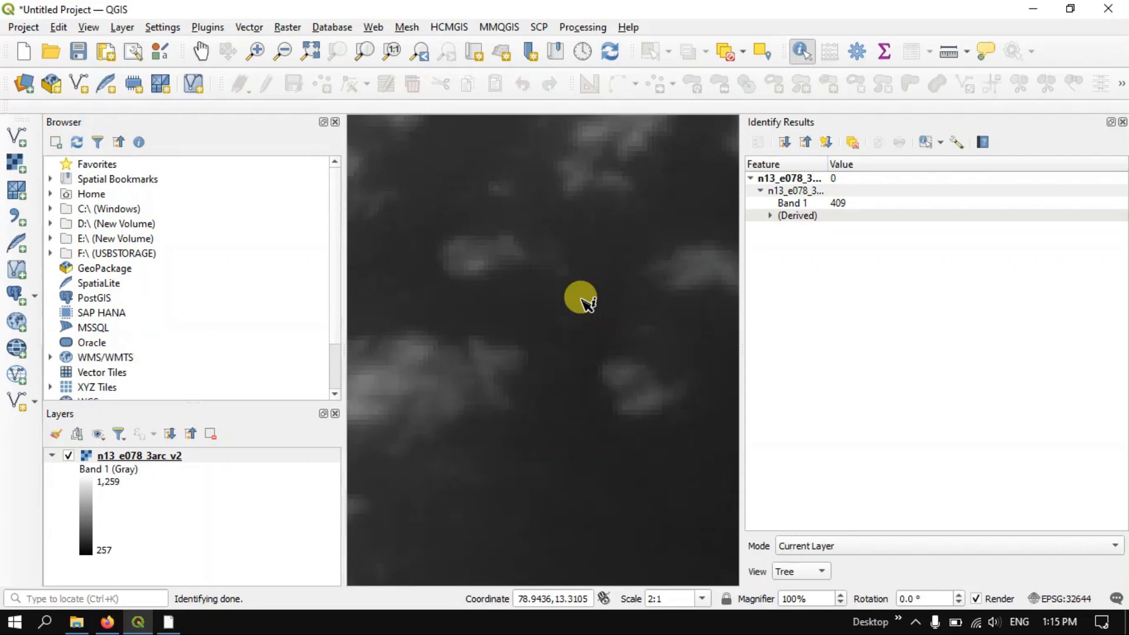
pyautogui.scroll(2, 585, 301)
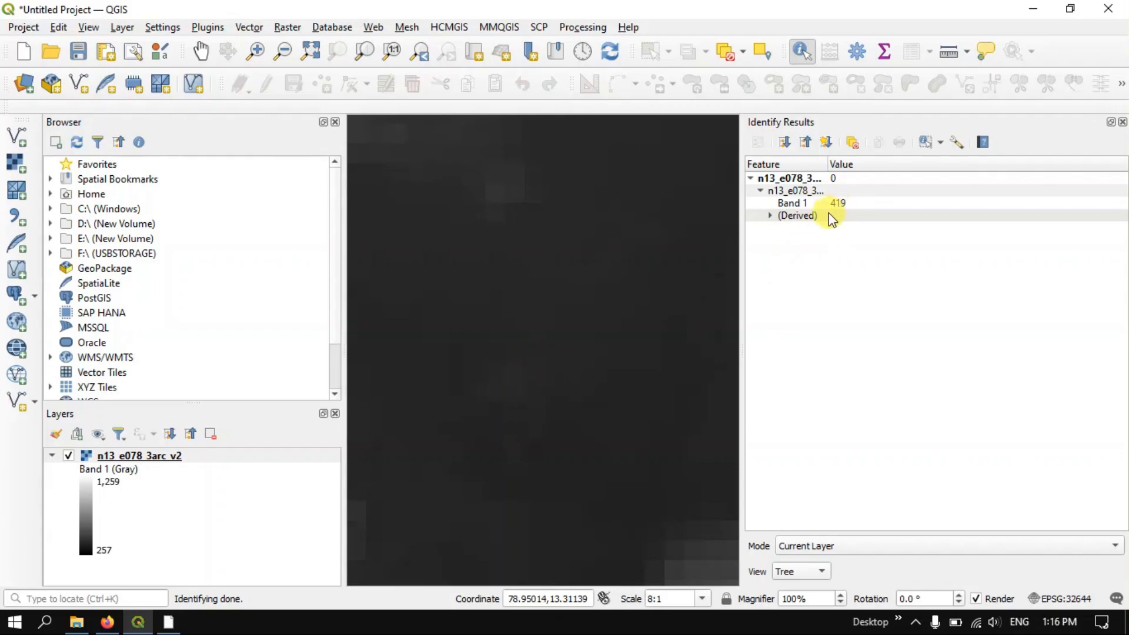
pyautogui.scroll(1, 591, 226)
pyautogui.scroll(-4, 591, 226)
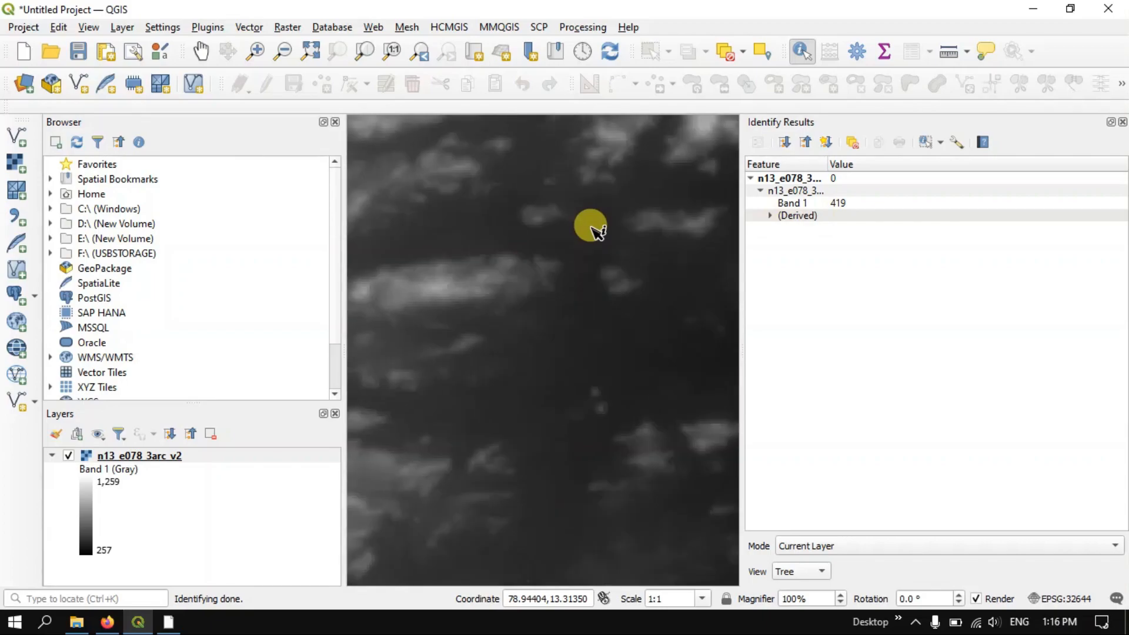
pyautogui.scroll(-1, 591, 226)
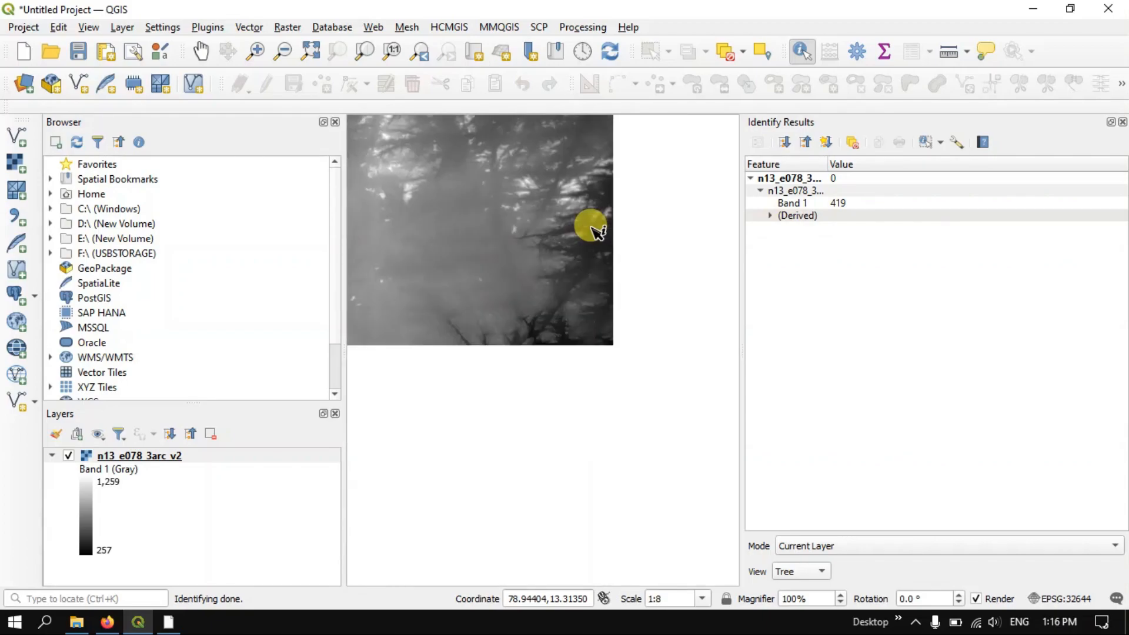
pyautogui.scroll(1, 678, 414)
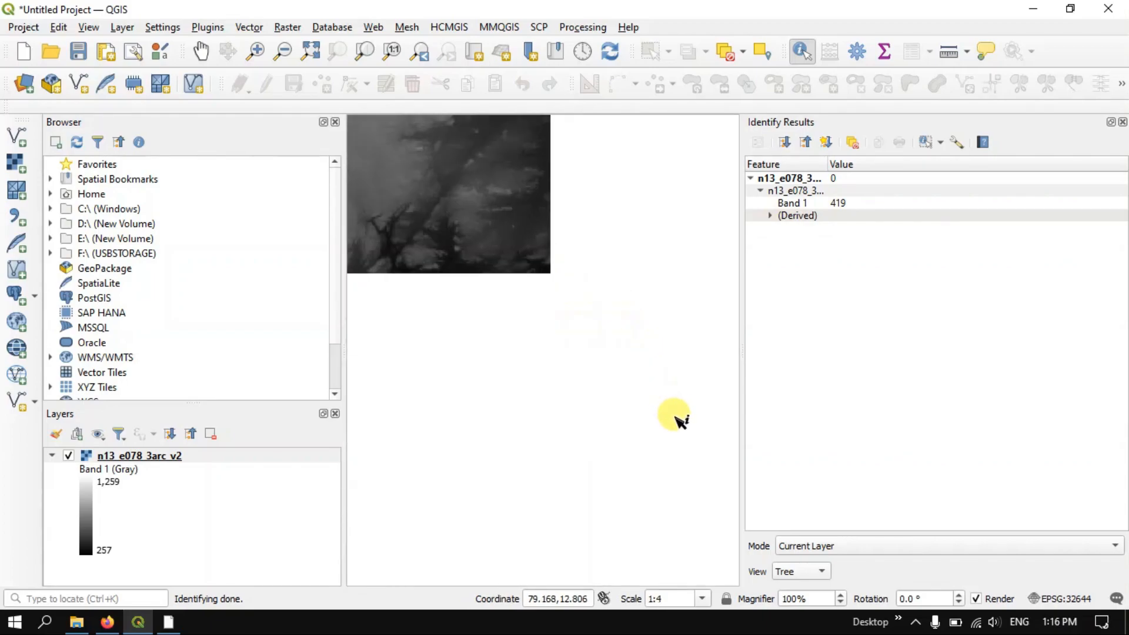
pyautogui.scroll(-2, 641, 341)
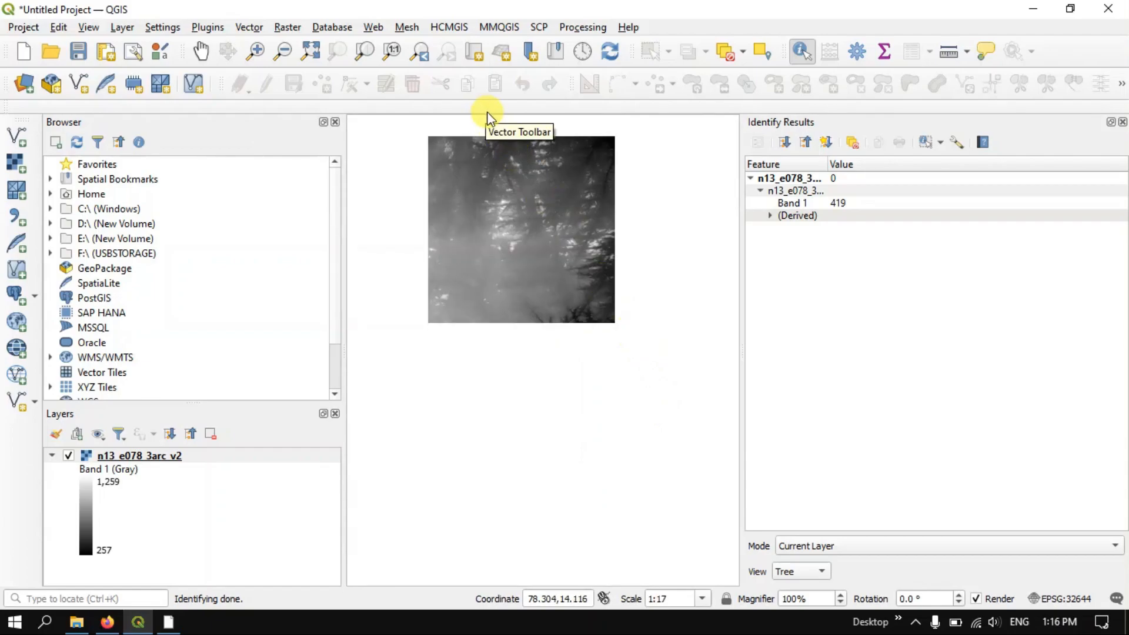
pyautogui.scroll(1, 492, 118)
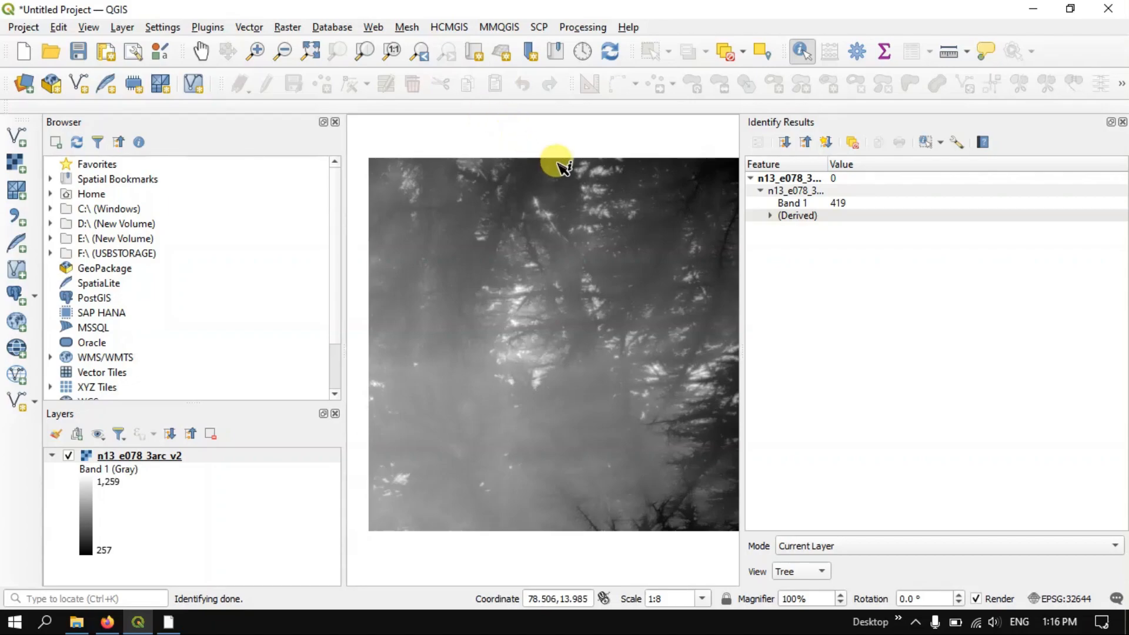
pyautogui.scroll(-1, 560, 163)
pyautogui.scroll(1, 647, 135)
pyautogui.scroll(-1, 647, 136)
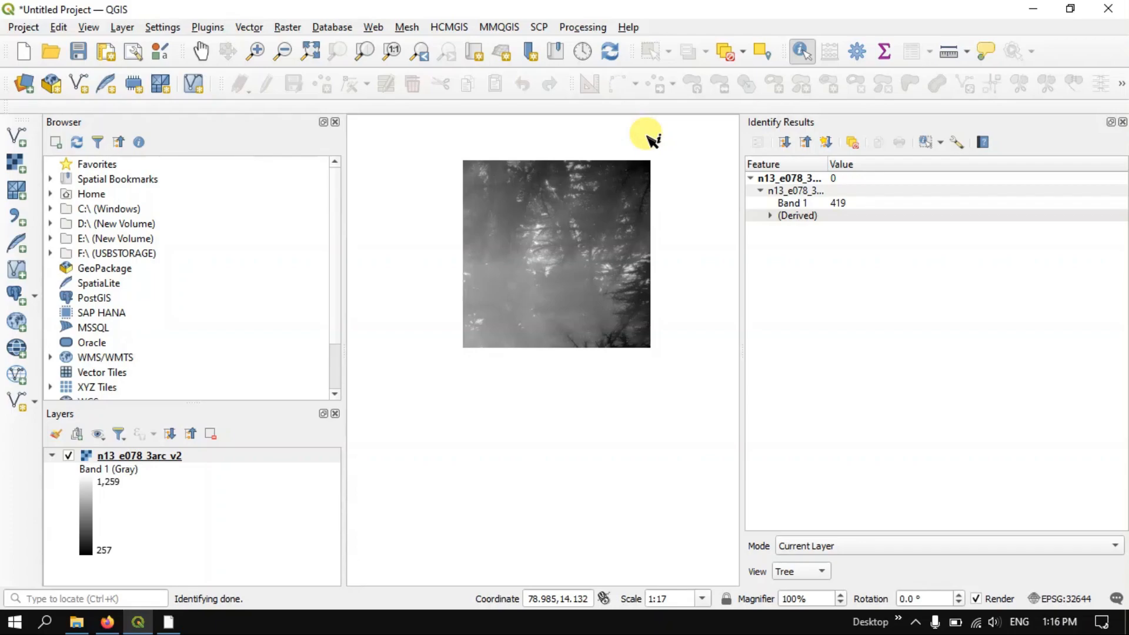
# Open the properties of the n13_e078_3arc_v2 layer and view the folder containing its source file, then return to the properties
pyautogui.click(156, 455)
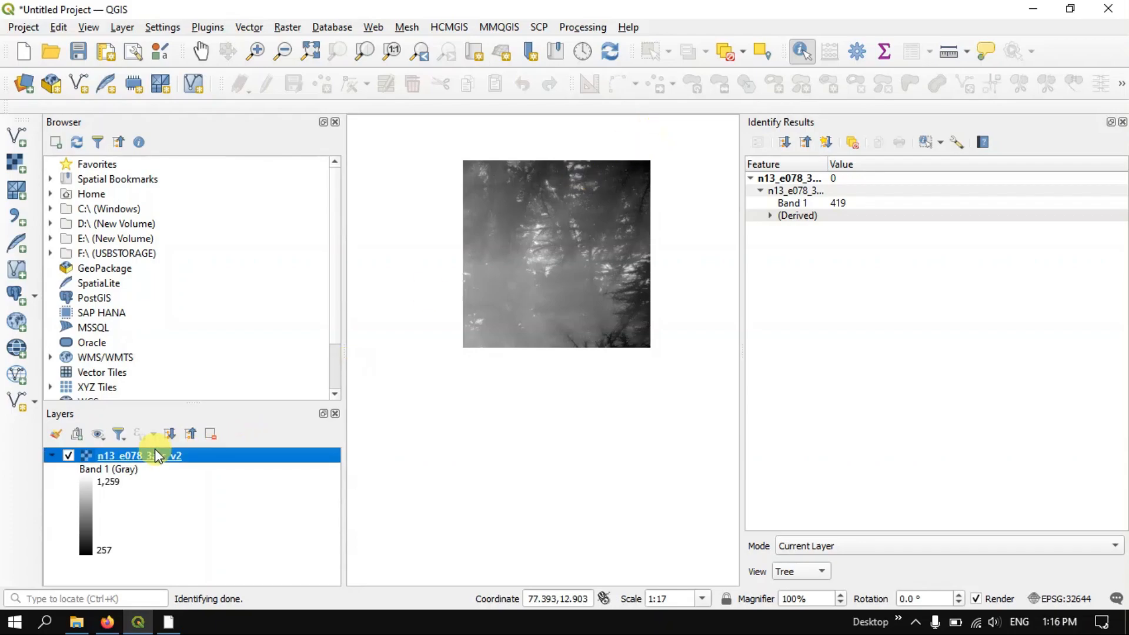
pyautogui.rightClick(157, 457)
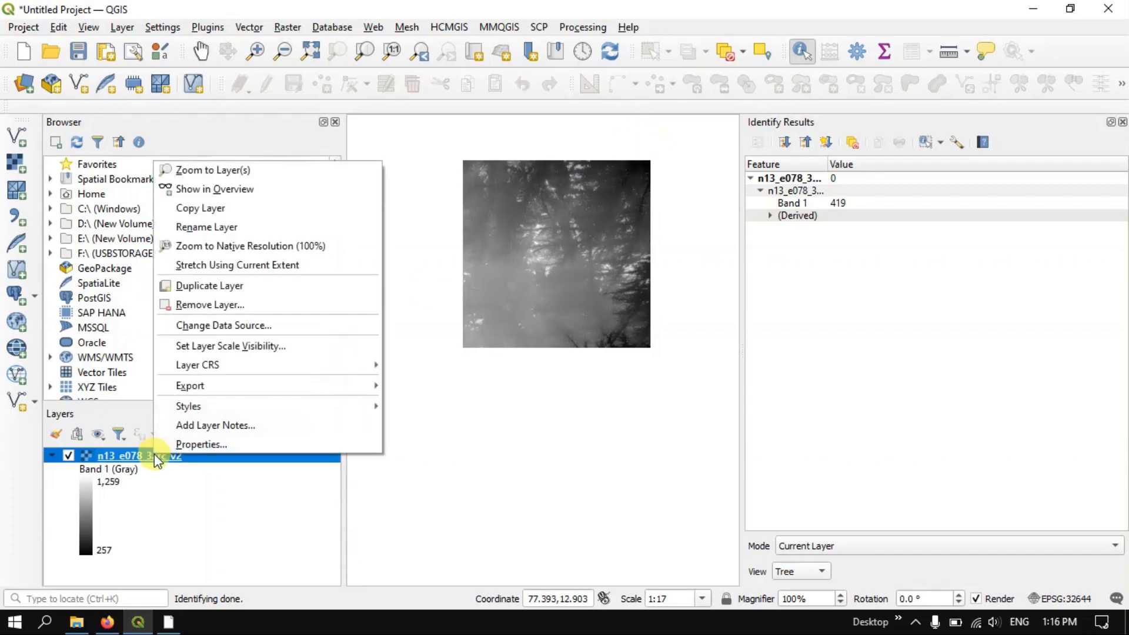
pyautogui.click(193, 446)
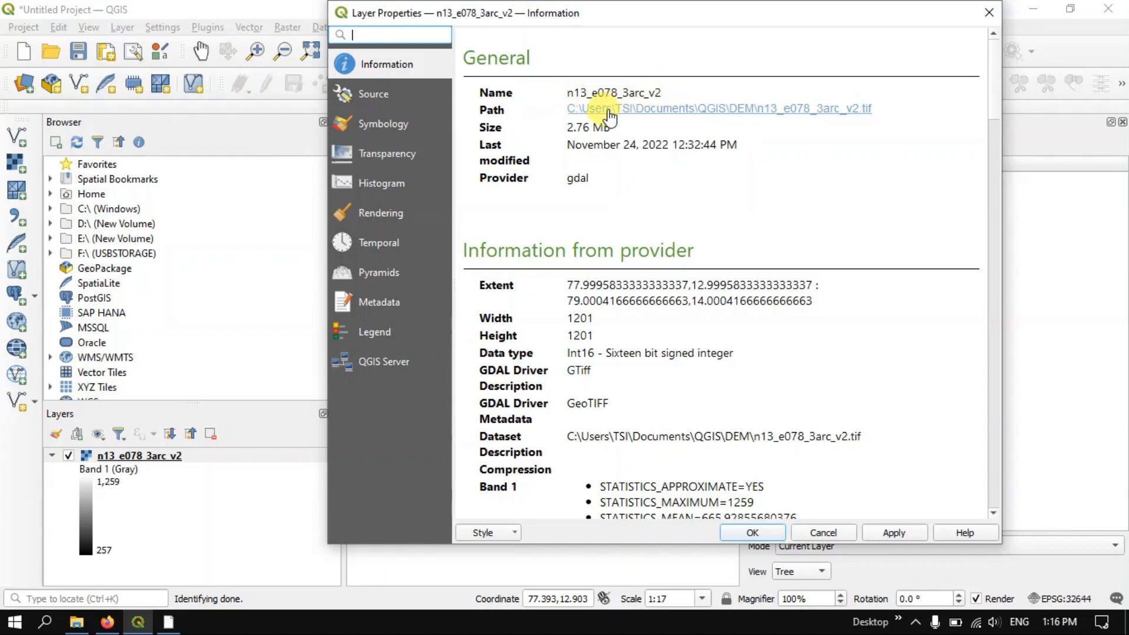
pyautogui.click(747, 109)
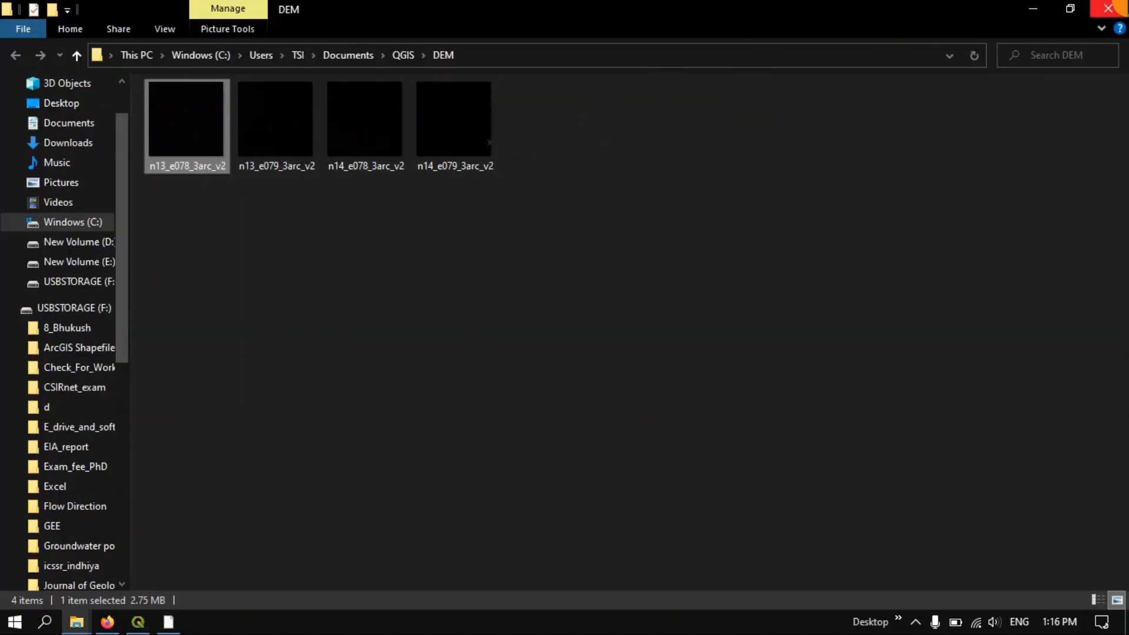
pyautogui.click(1108, 8)
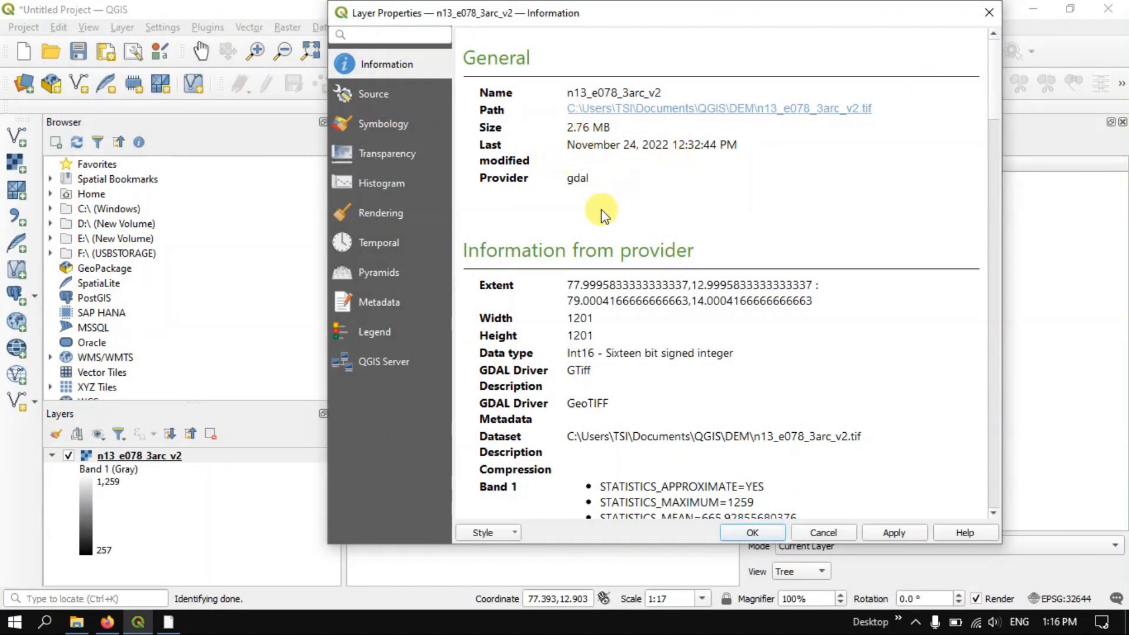
# Examine the layer's provider information, including extent, data type, GDAL driver, dataset path, Band 1 statistics and DTED metadata
pyautogui.scroll(-1, 603, 214)
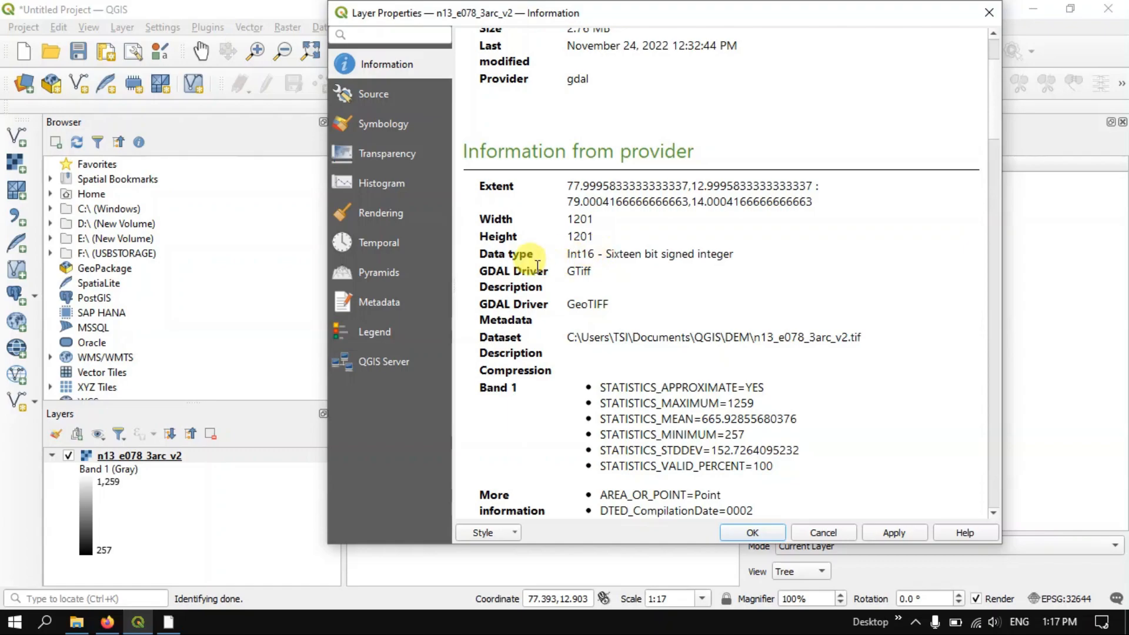
pyautogui.scroll(-1, 597, 256)
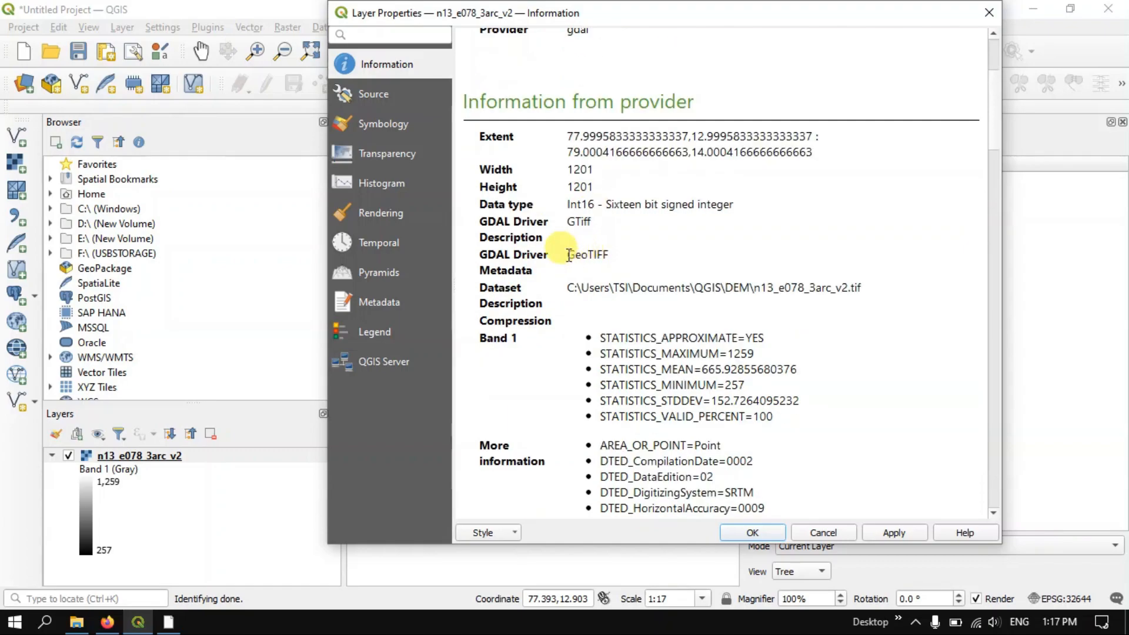
pyautogui.moveTo(569, 255); pyautogui.dragTo(612, 252)
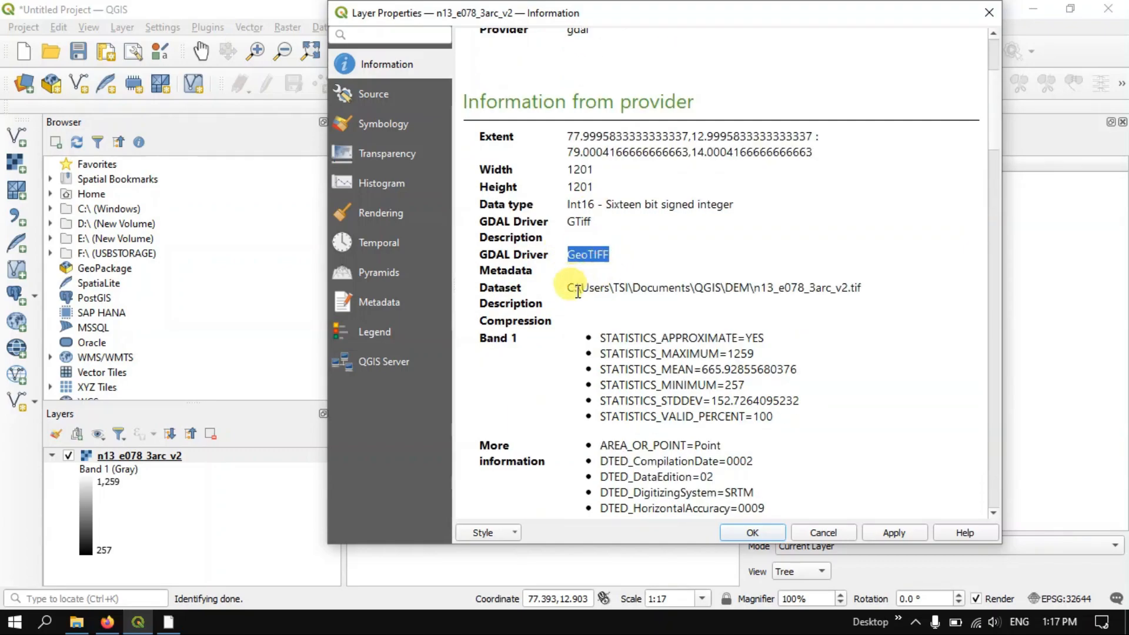
pyautogui.click(571, 291)
pyautogui.moveTo(572, 291); pyautogui.dragTo(868, 288)
pyautogui.scroll(-2, 875, 300)
pyautogui.scroll(-1, 875, 300)
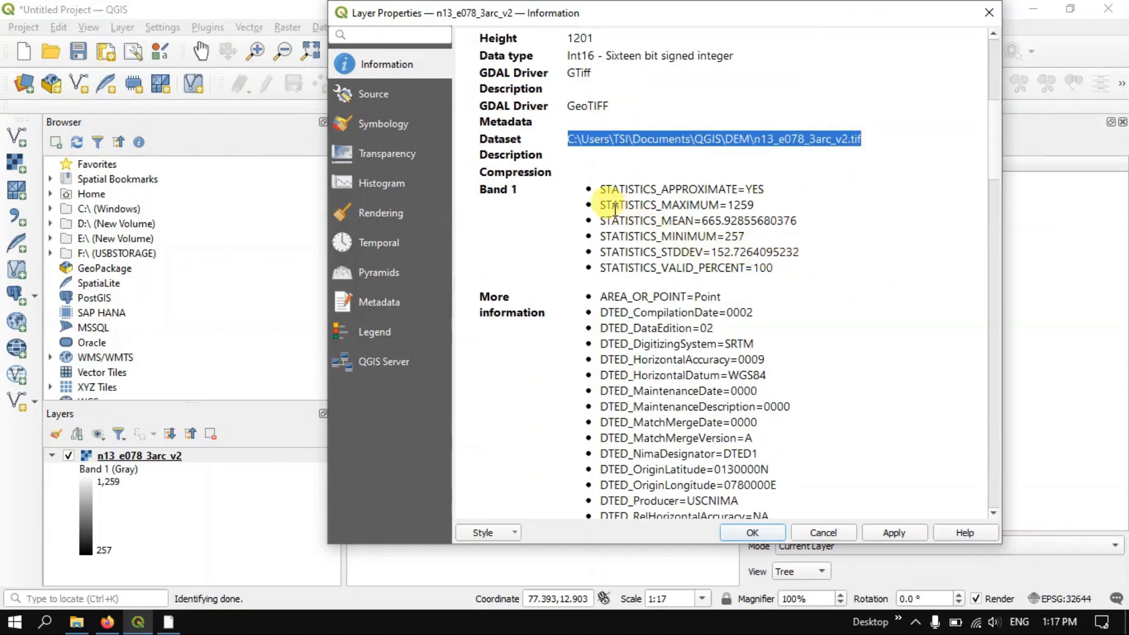
pyautogui.scroll(-4, 775, 308)
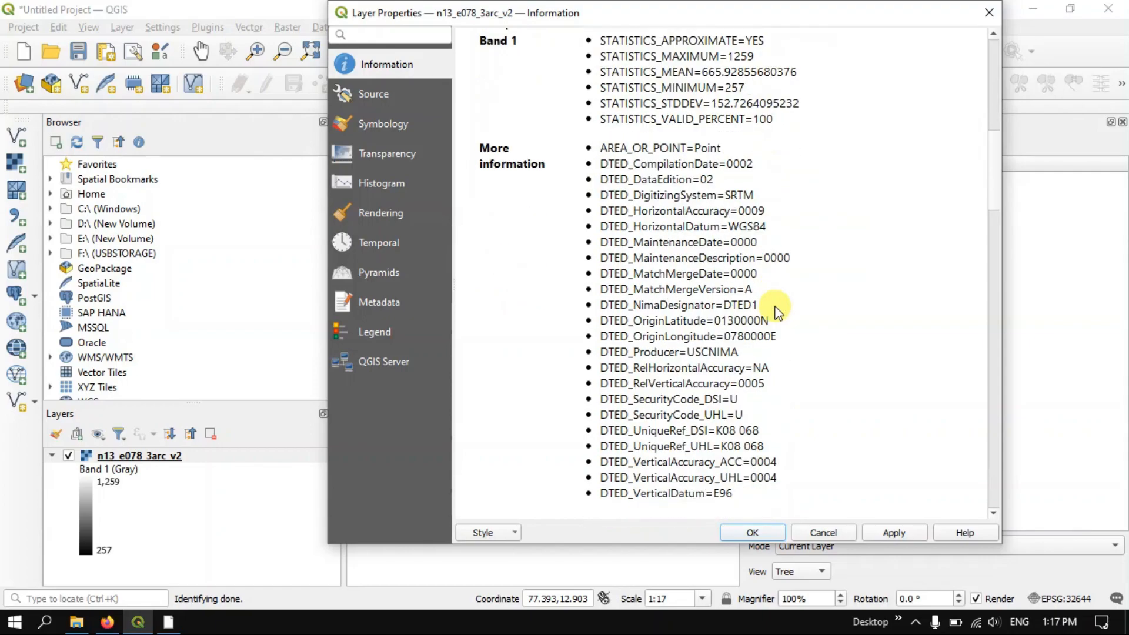
# Examine the raster's dimensions, origin, pixel size and coordinate reference system in the layer information
pyautogui.scroll(-4, 775, 308)
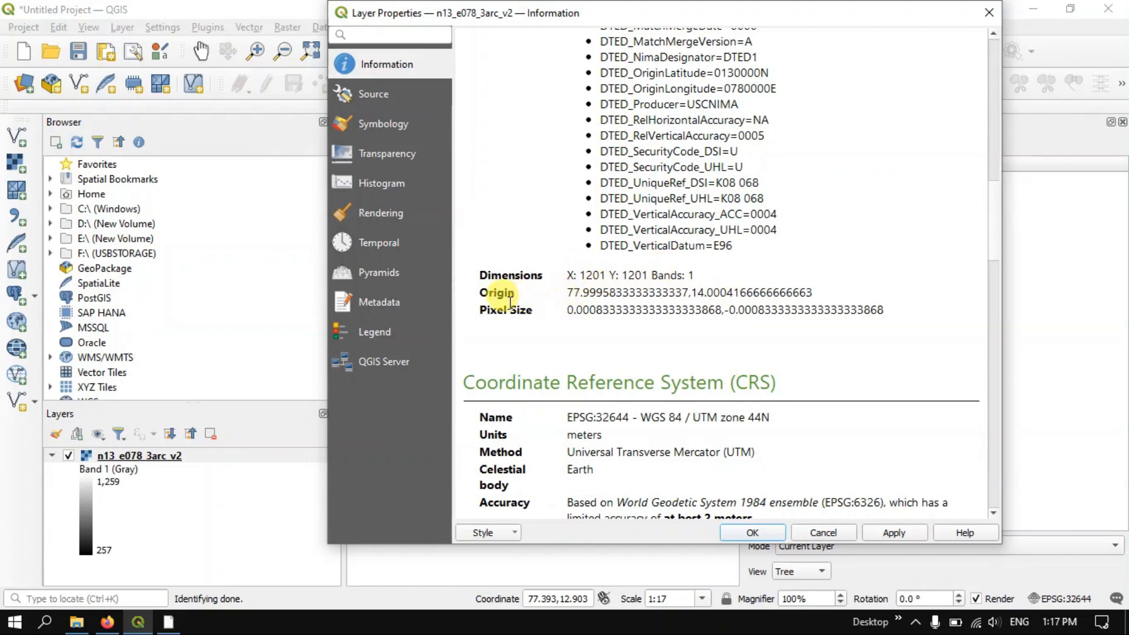
pyautogui.moveTo(474, 309); pyautogui.dragTo(857, 328)
pyautogui.click(847, 330)
pyautogui.scroll(-2, 765, 311)
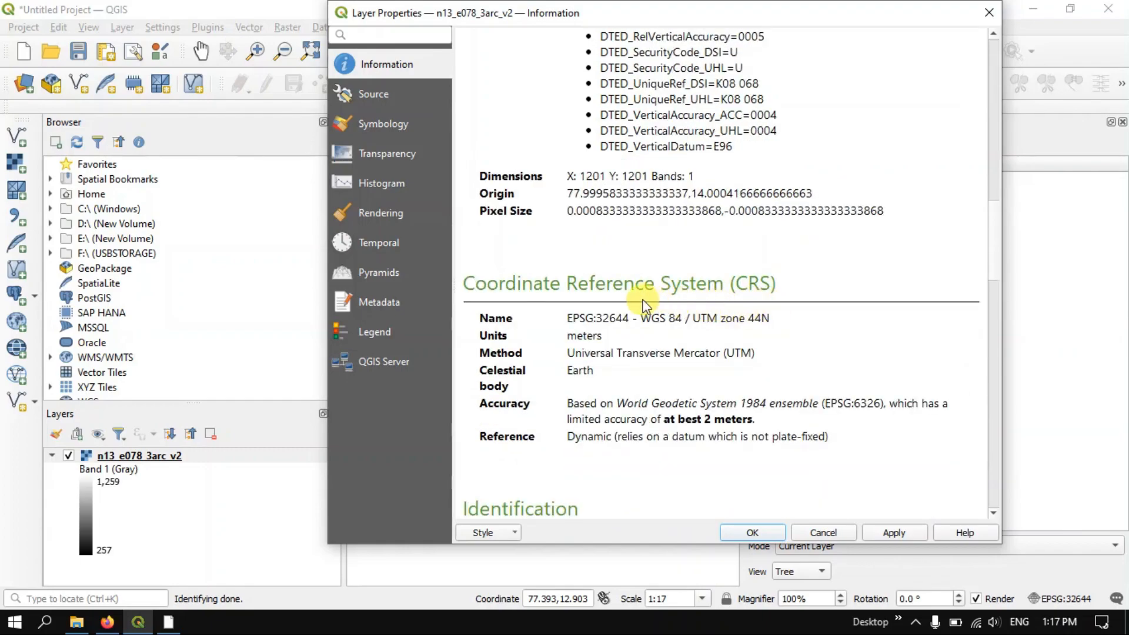
# Examine the layer's CRS, identification, extent and Band 1 minimum and maximum values, and close the properties
pyautogui.scroll(-2, 644, 303)
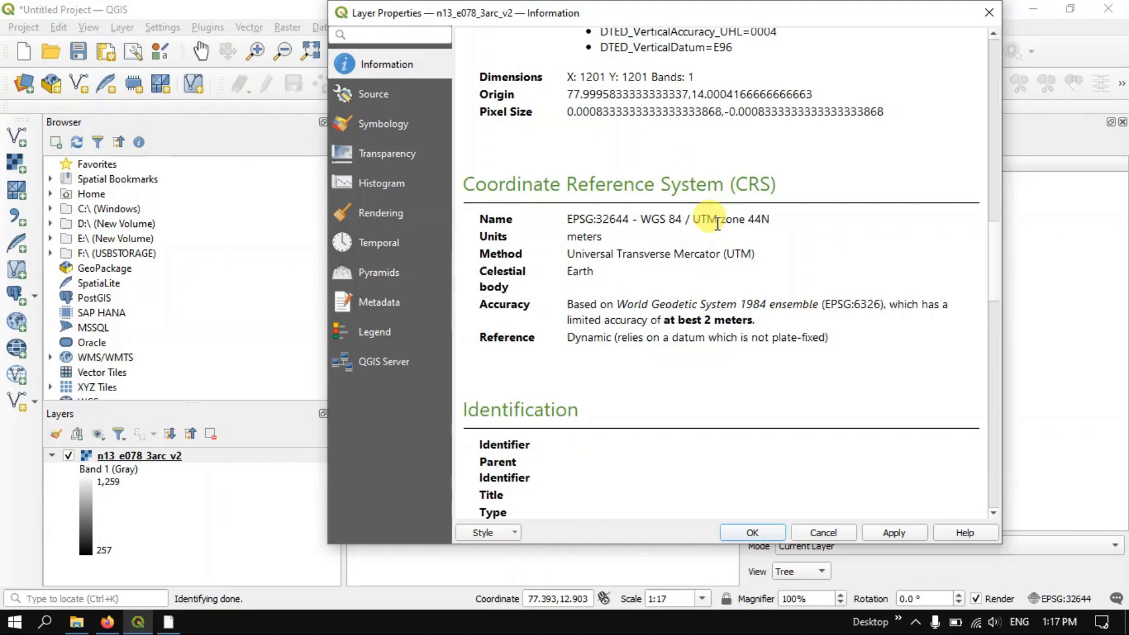
pyautogui.scroll(-1, 834, 244)
pyautogui.scroll(-9, 834, 244)
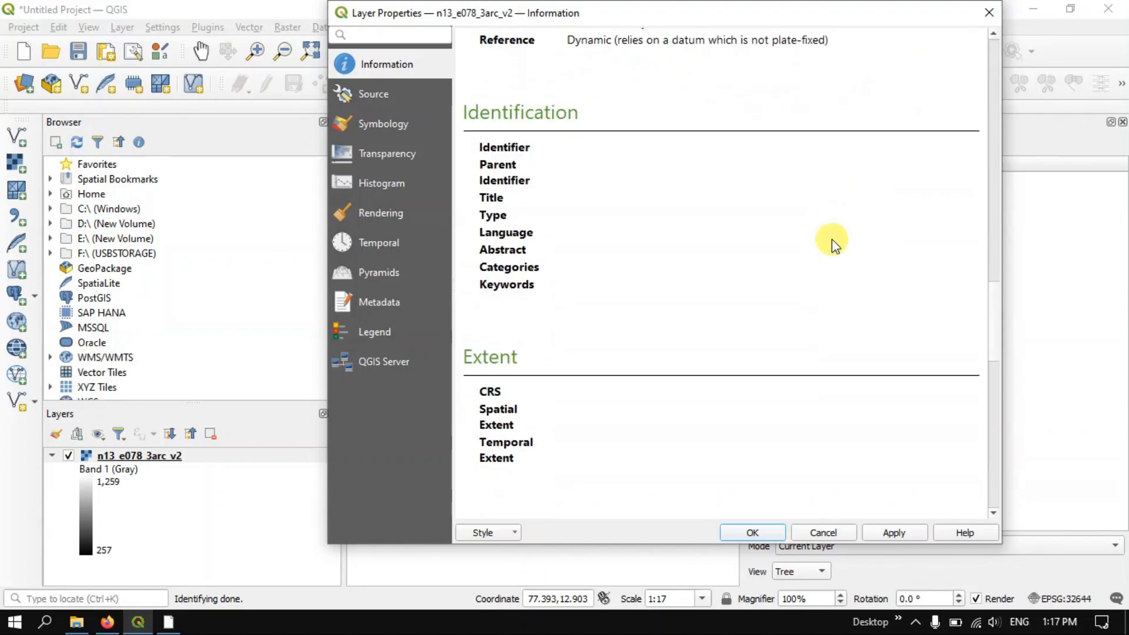
pyautogui.scroll(-7, 834, 245)
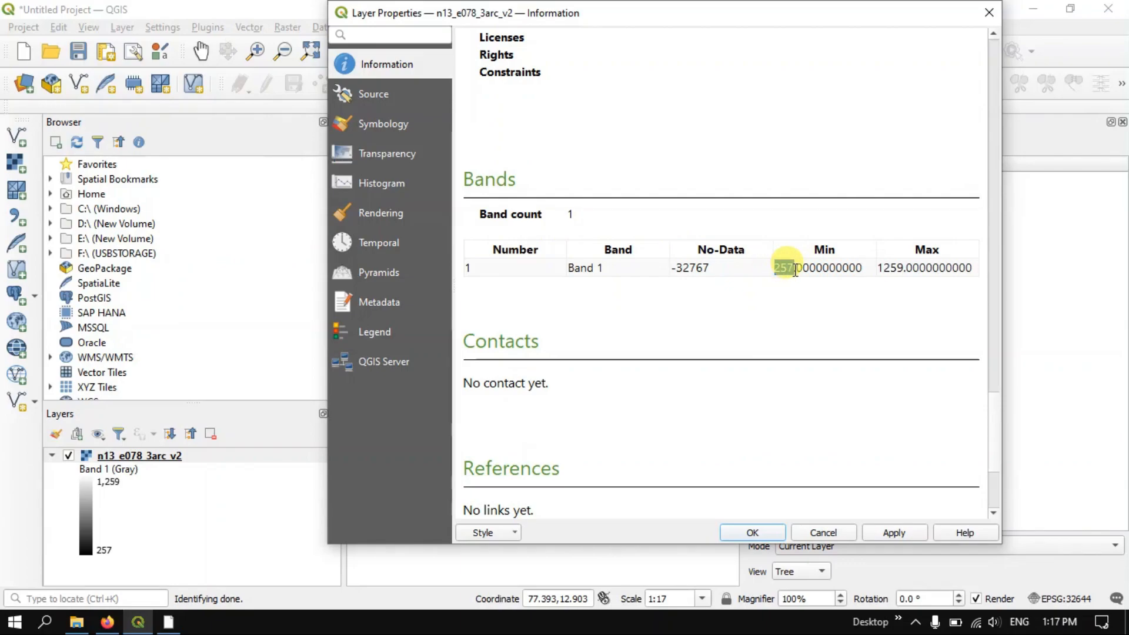
pyautogui.doubleClick(782, 268)
pyautogui.doubleClick(884, 267)
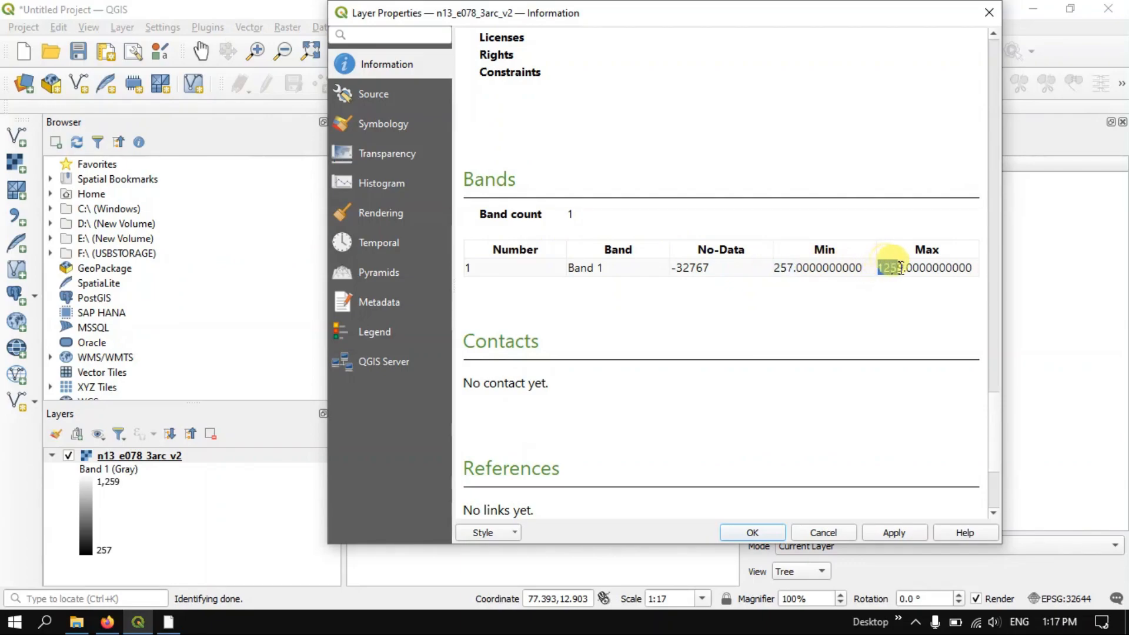
pyautogui.click(871, 303)
pyautogui.scroll(-3, 870, 303)
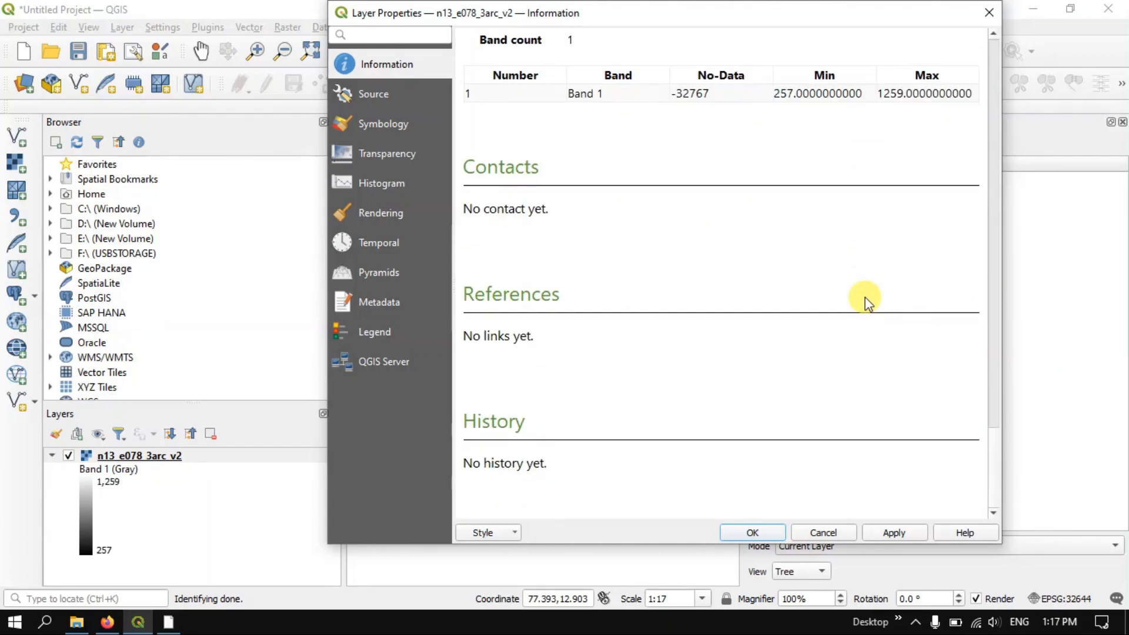
pyautogui.click(990, 12)
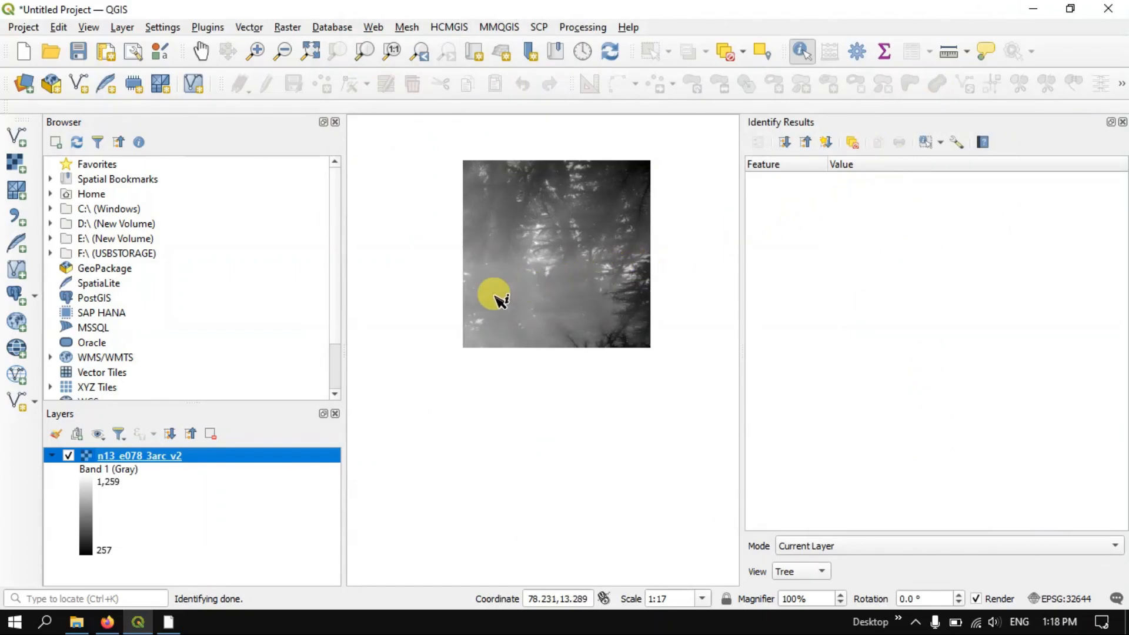
# Hide the n13_e078_3arc_v2 DEM layer and collapse its legend
pyautogui.click(68, 456)
pyautogui.click(51, 456)
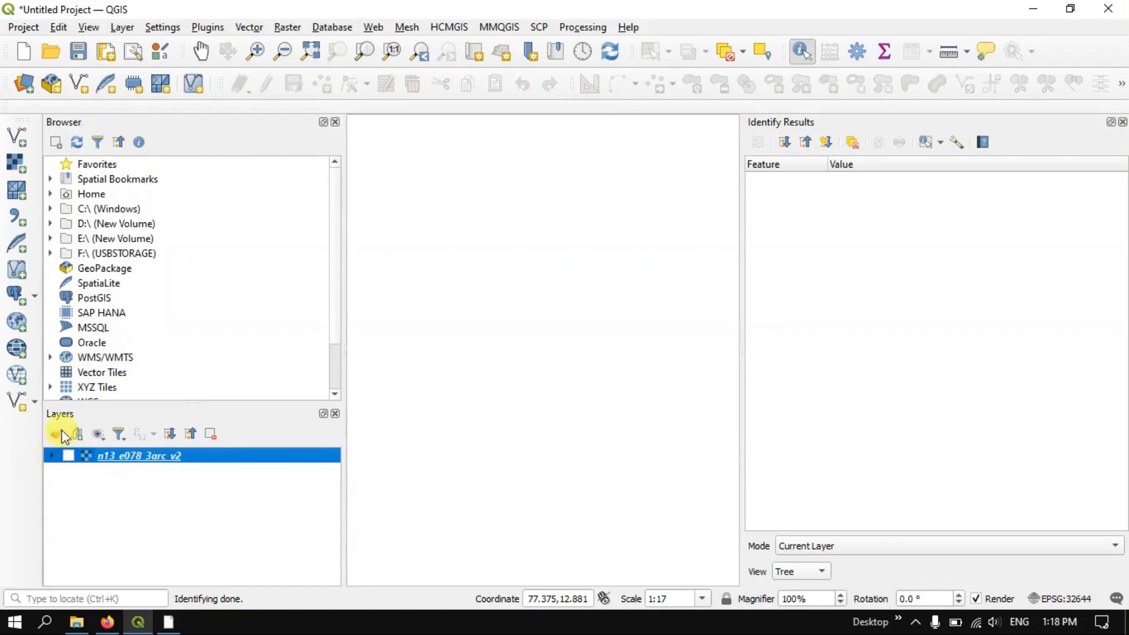
# Start adding a raster layer from file and browse to the Landsat folder inside Documents > QGIS for the dataset
pyautogui.click(122, 28)
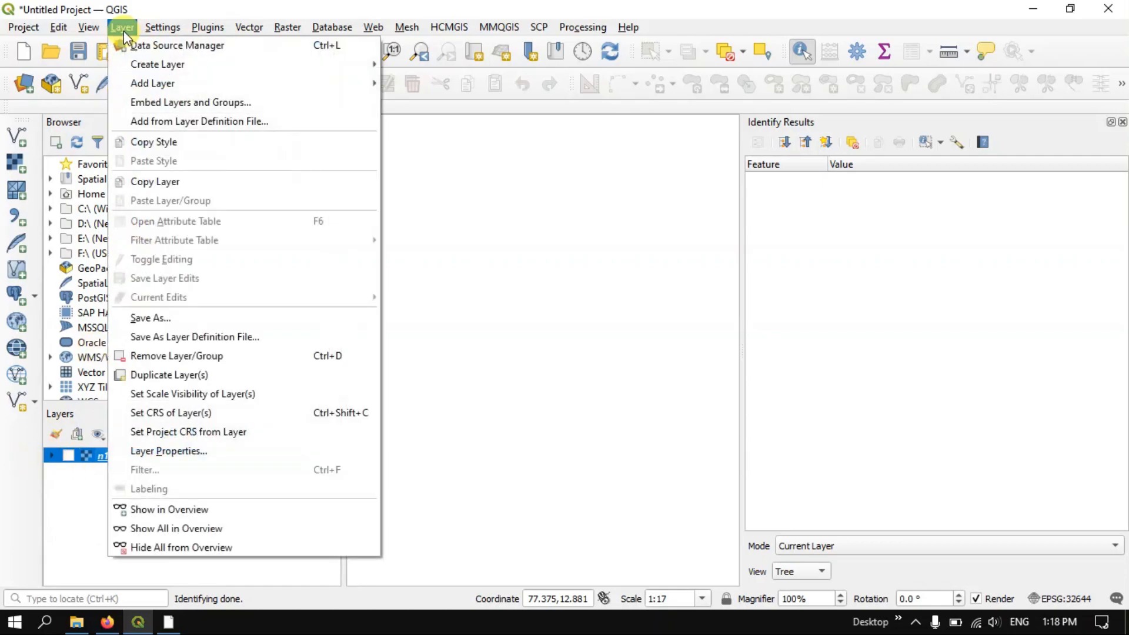
pyautogui.moveTo(216, 87)
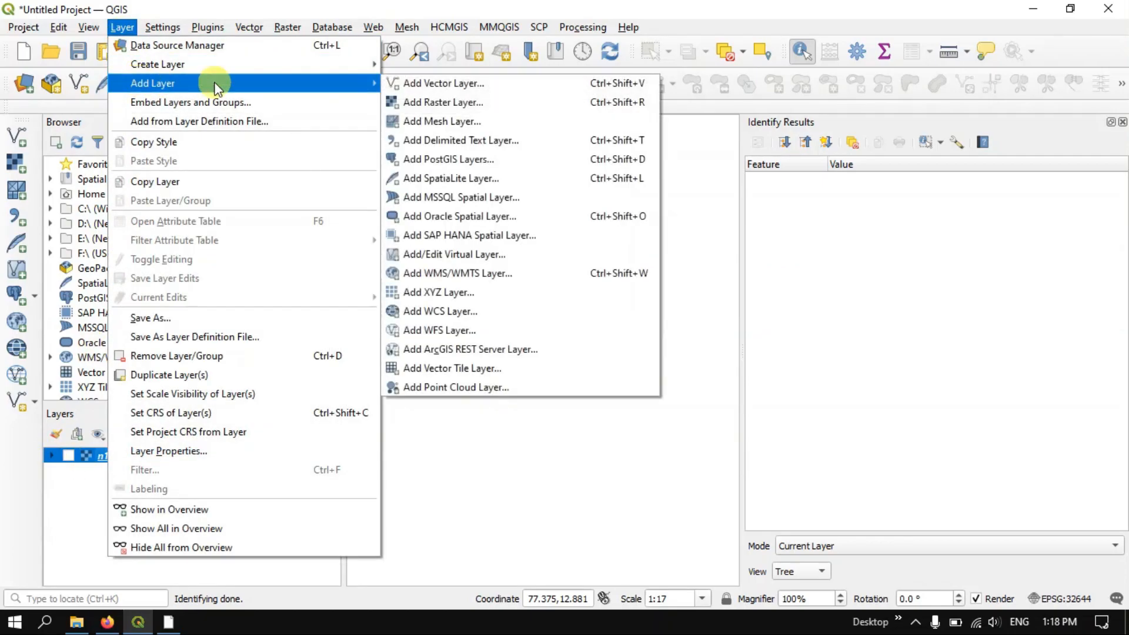
pyautogui.click(439, 104)
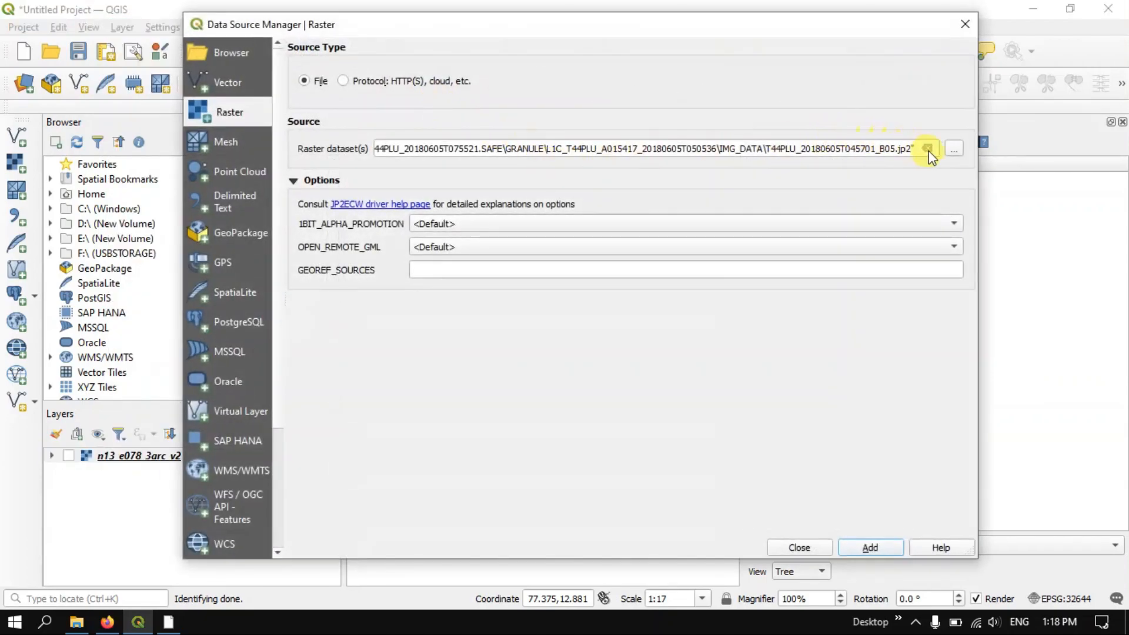
pyautogui.click(954, 150)
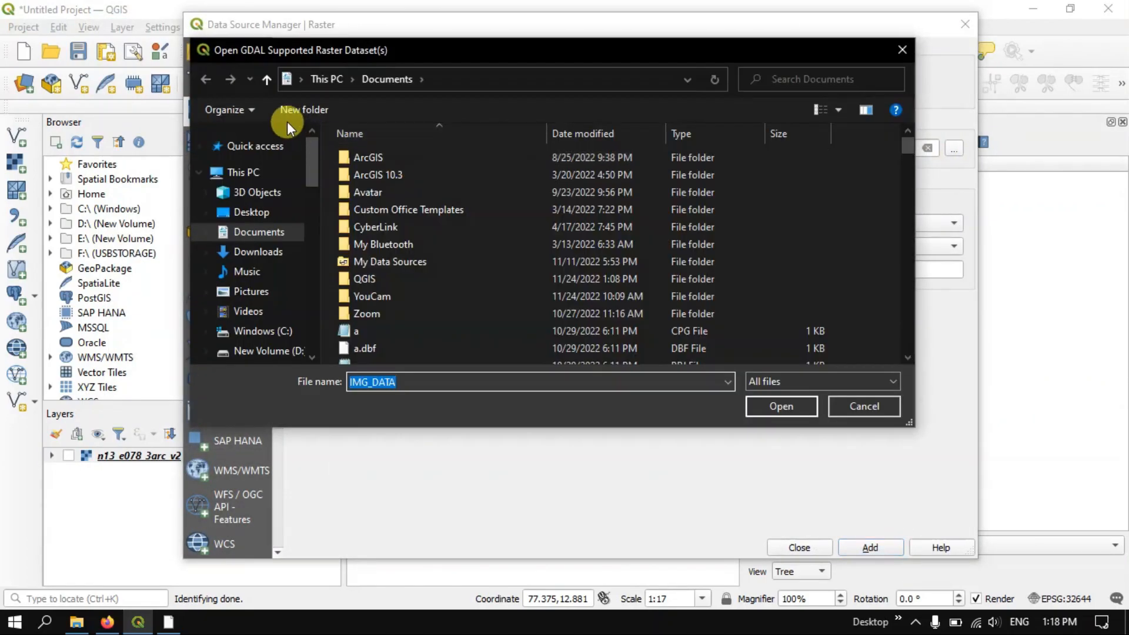
pyautogui.doubleClick(368, 279)
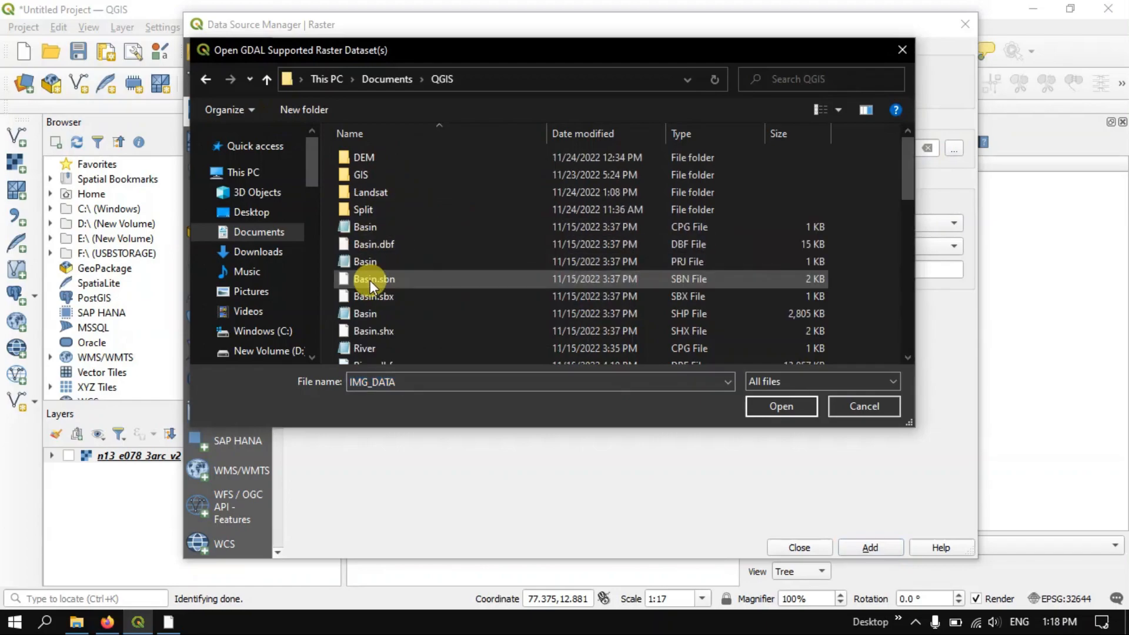
pyautogui.click(377, 192)
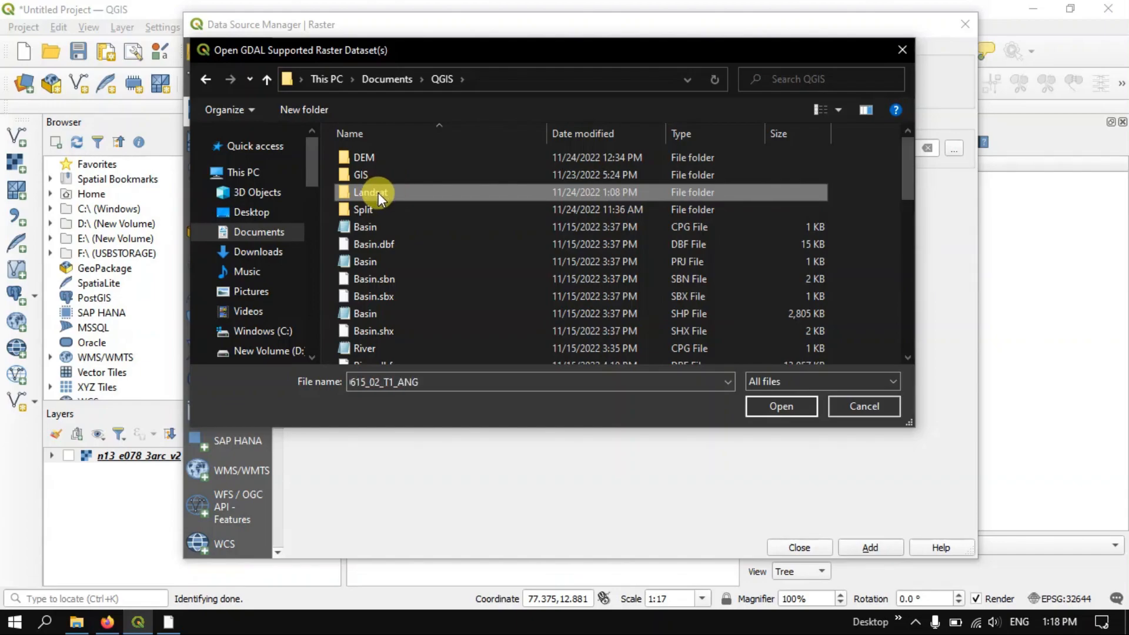
pyautogui.doubleClick(390, 193)
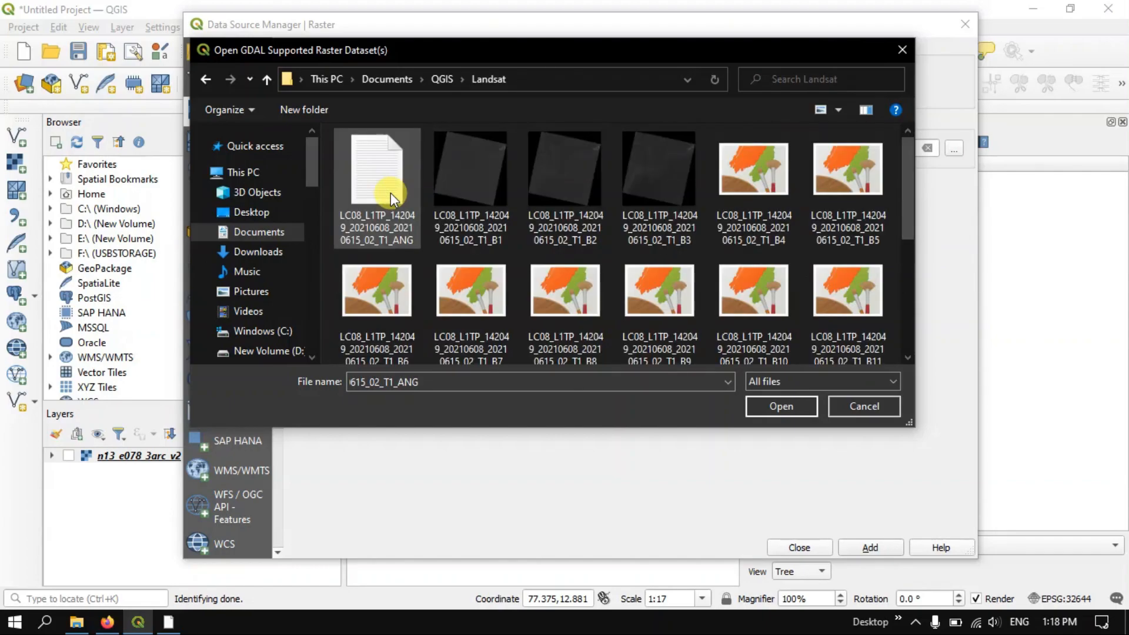
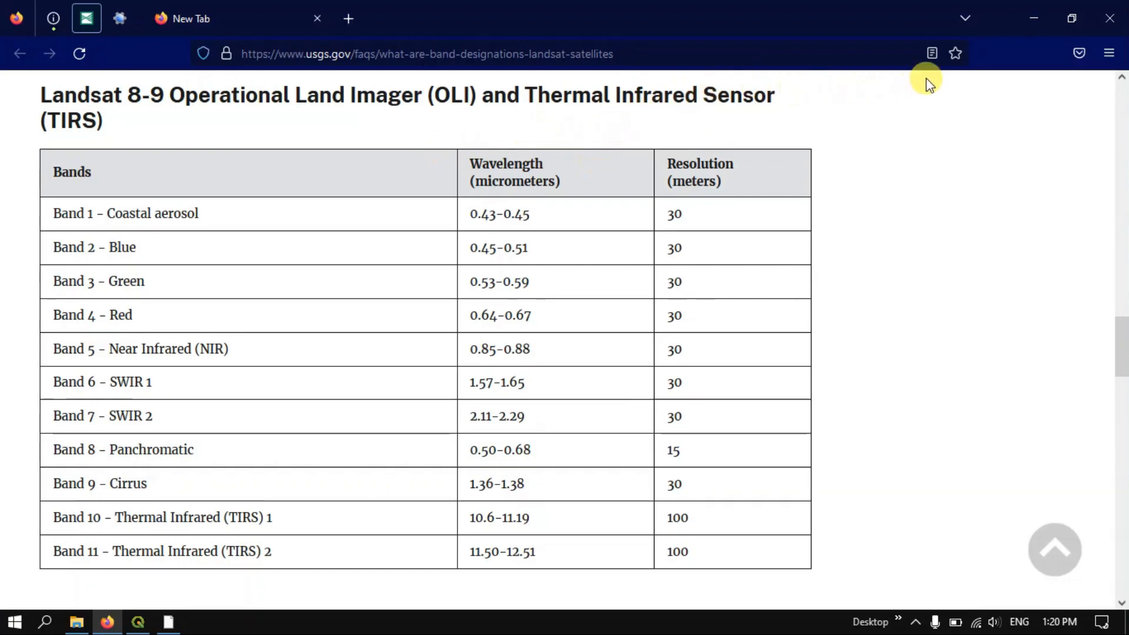
# Select Landsat bands B1 through B6 of the LC08_L1TP_142049_20210608_20210615_02_T1 scene, add them as raster layers and close the Data Source Manager
pyautogui.click(1044, 24)
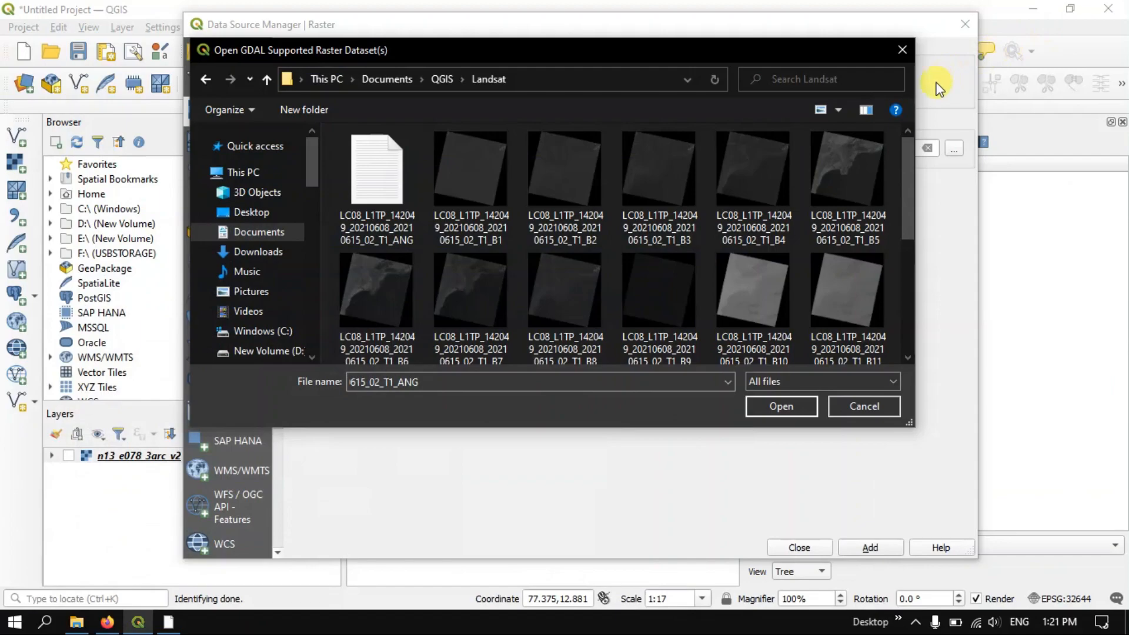
pyautogui.click(467, 189)
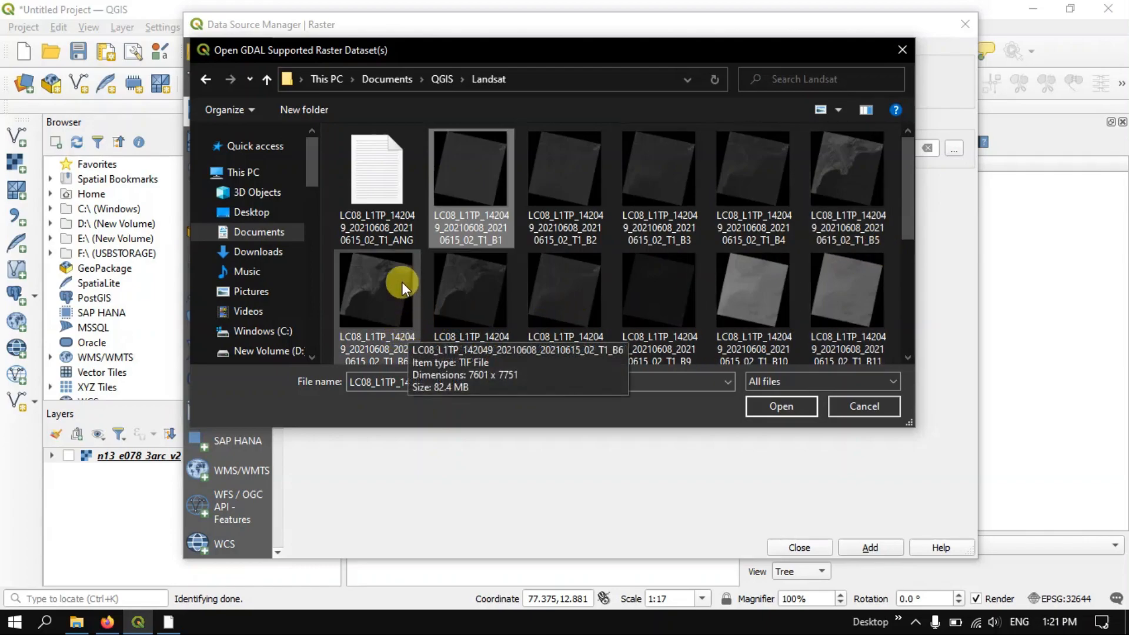
pyautogui.click(107, 622)
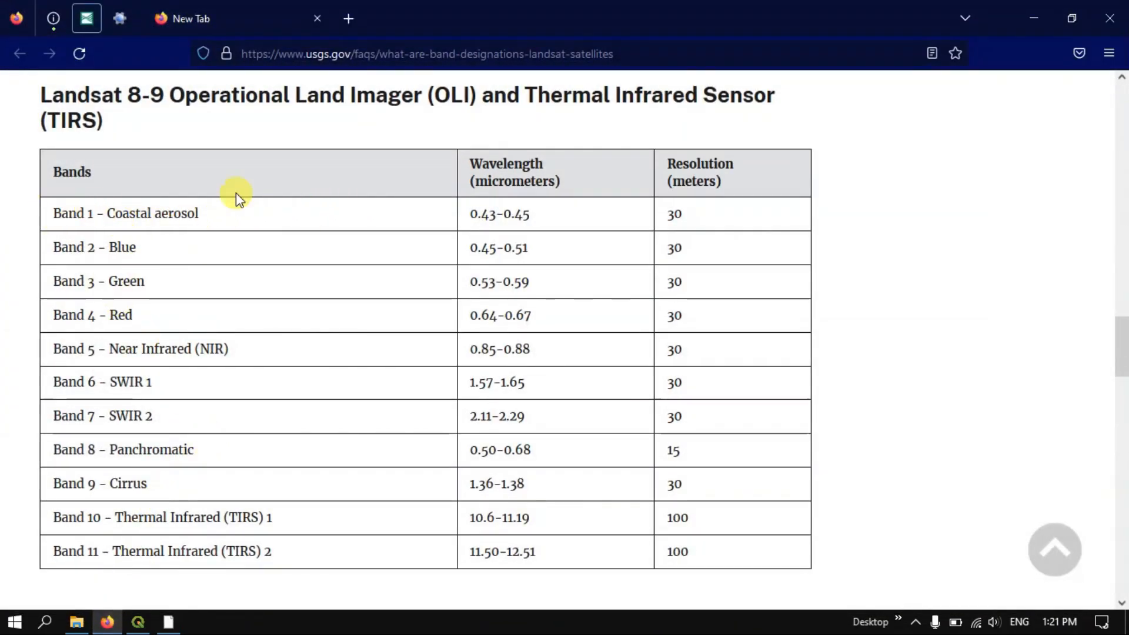
pyautogui.click(1022, 9)
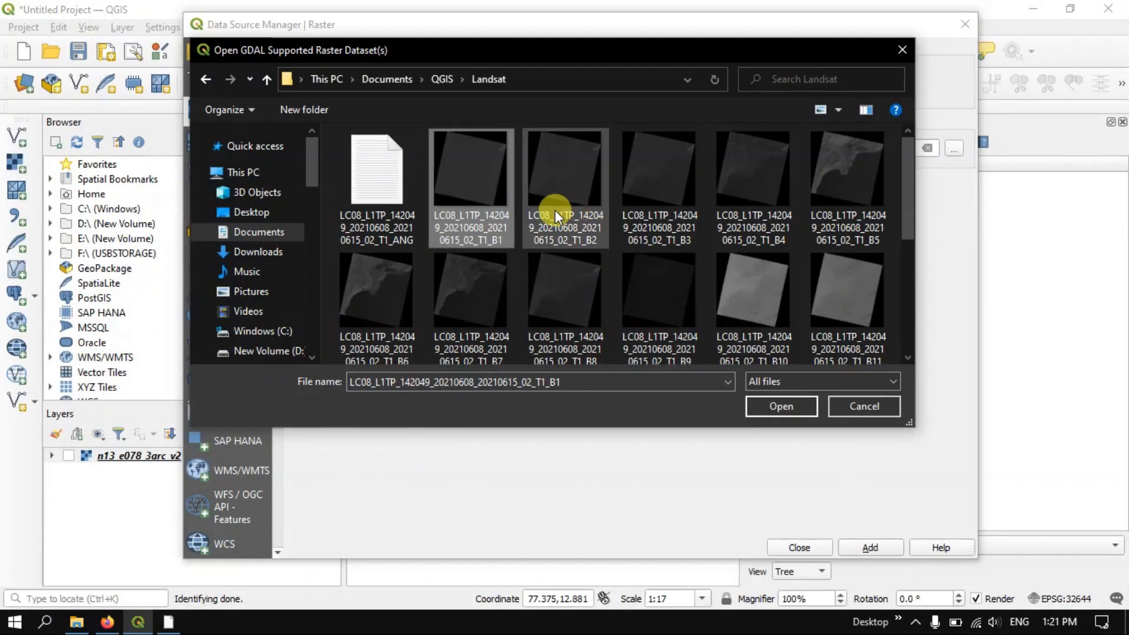
pyautogui.keyDown('ctrl'); pyautogui.click(555, 213); pyautogui.keyUp('ctrl')
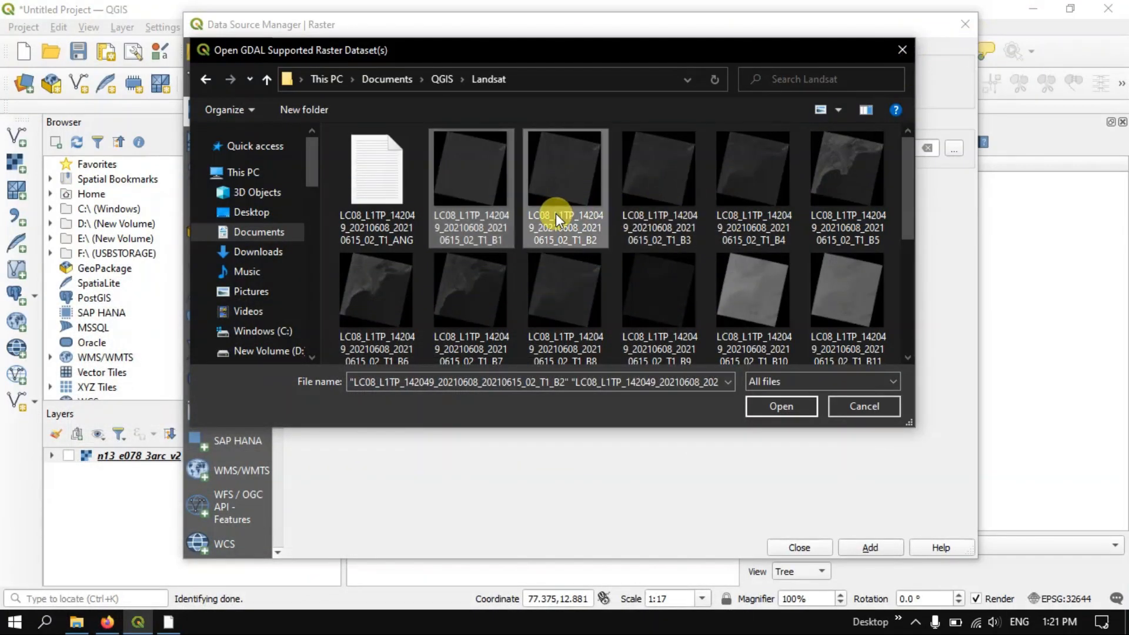
pyautogui.keyDown('ctrl'); pyautogui.click(662, 211); pyautogui.keyUp('ctrl')
pyautogui.keyDown('ctrl'); pyautogui.click(746, 217); pyautogui.keyUp('ctrl')
pyautogui.keyDown('ctrl'); pyautogui.click(824, 214); pyautogui.keyUp('ctrl')
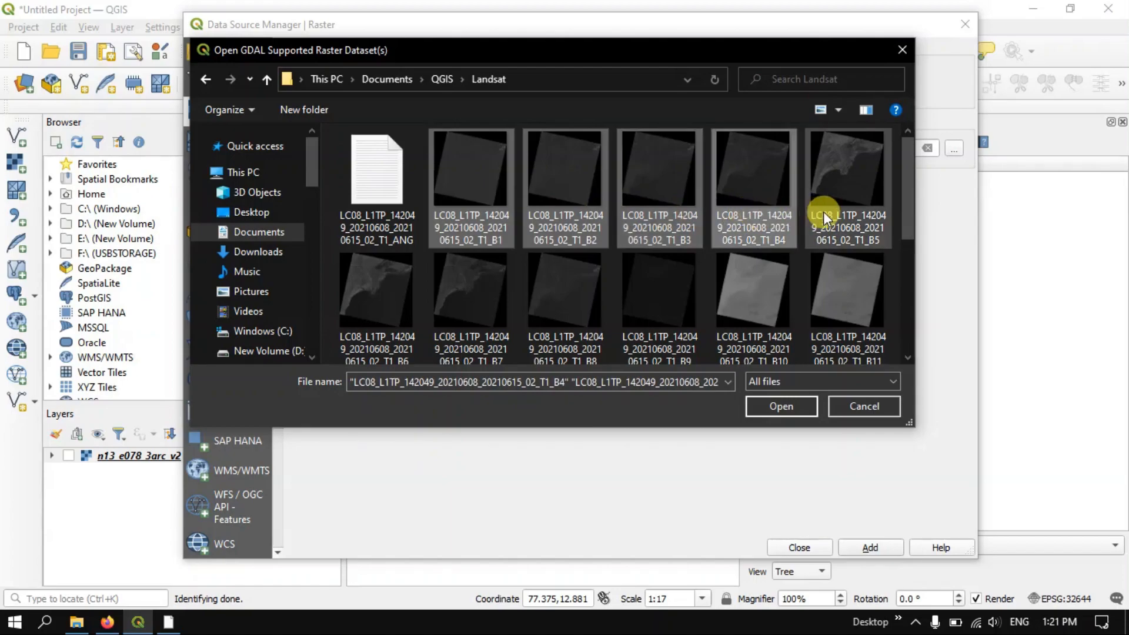
pyautogui.keyDown('ctrl'); pyautogui.click(390, 308); pyautogui.keyUp('ctrl')
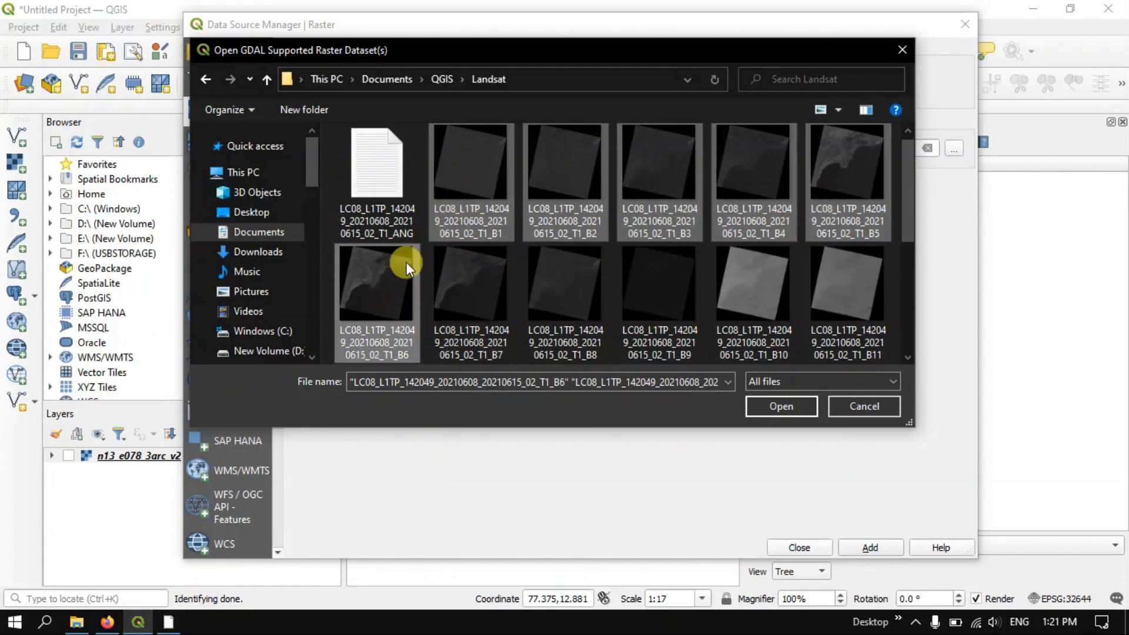
pyautogui.click(787, 404)
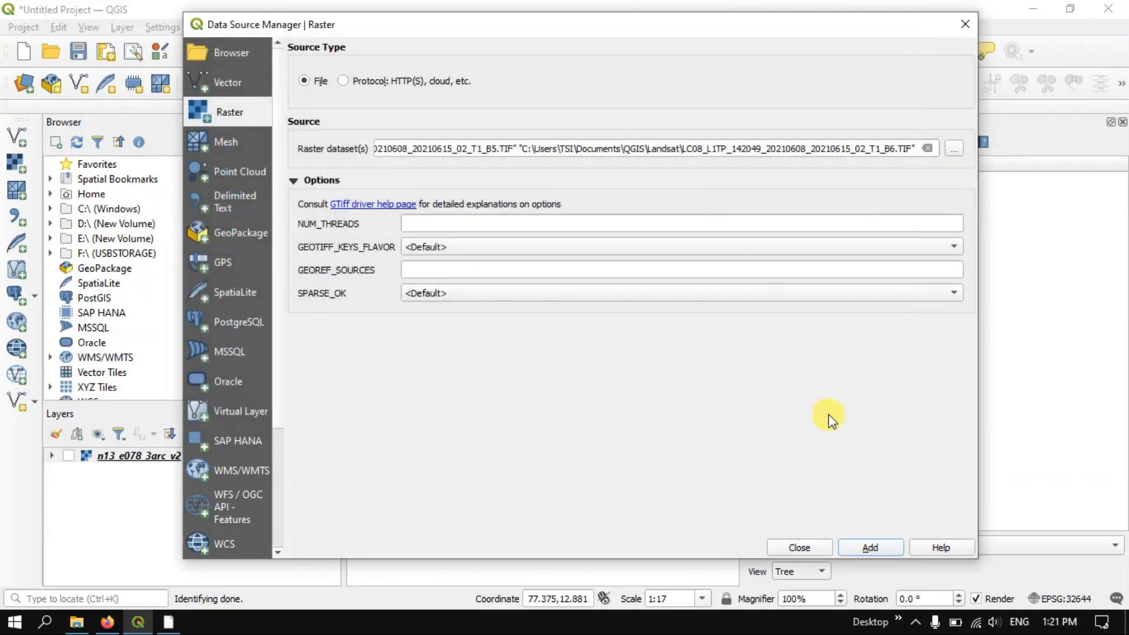
pyautogui.click(872, 548)
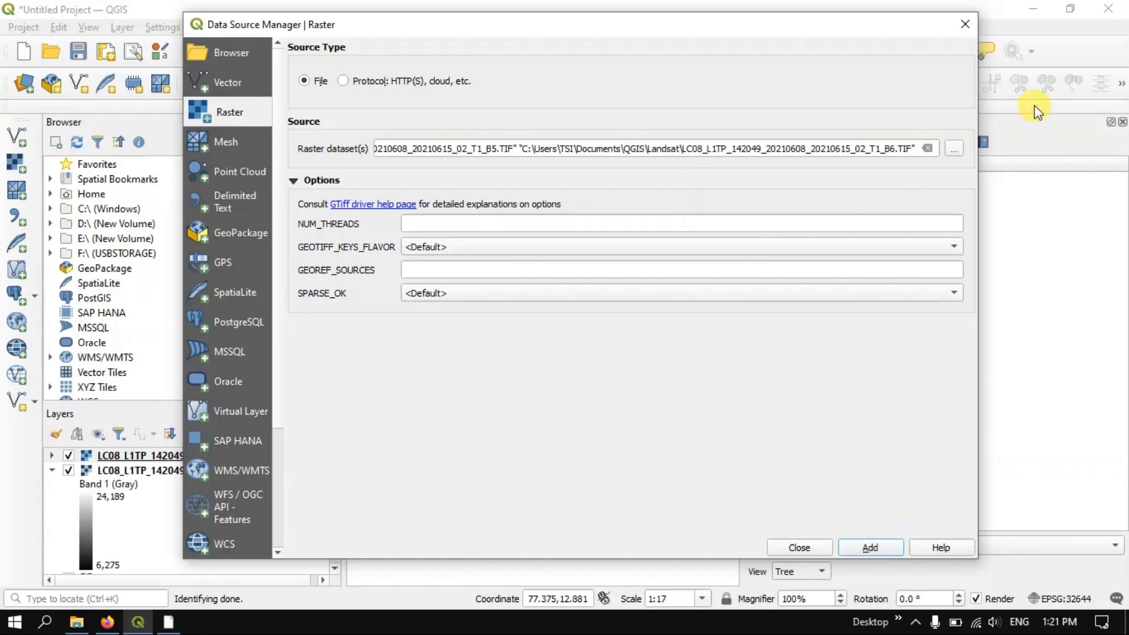
pyautogui.click(966, 25)
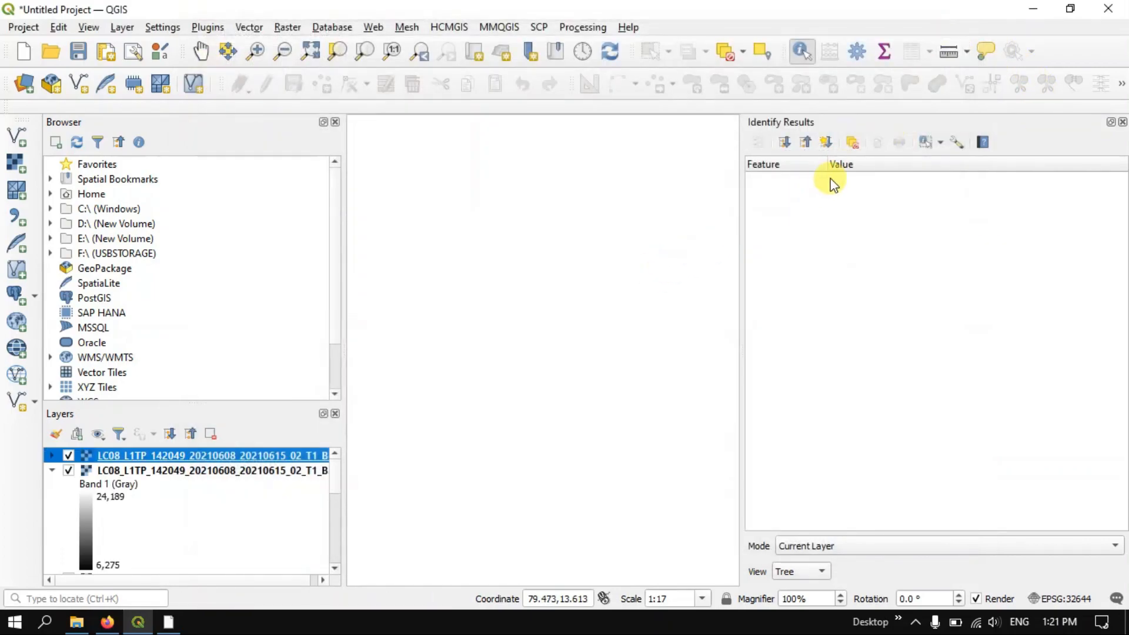
# Close the Identify Results and collapse the legends of all the Landsat band layers
pyautogui.click(1123, 122)
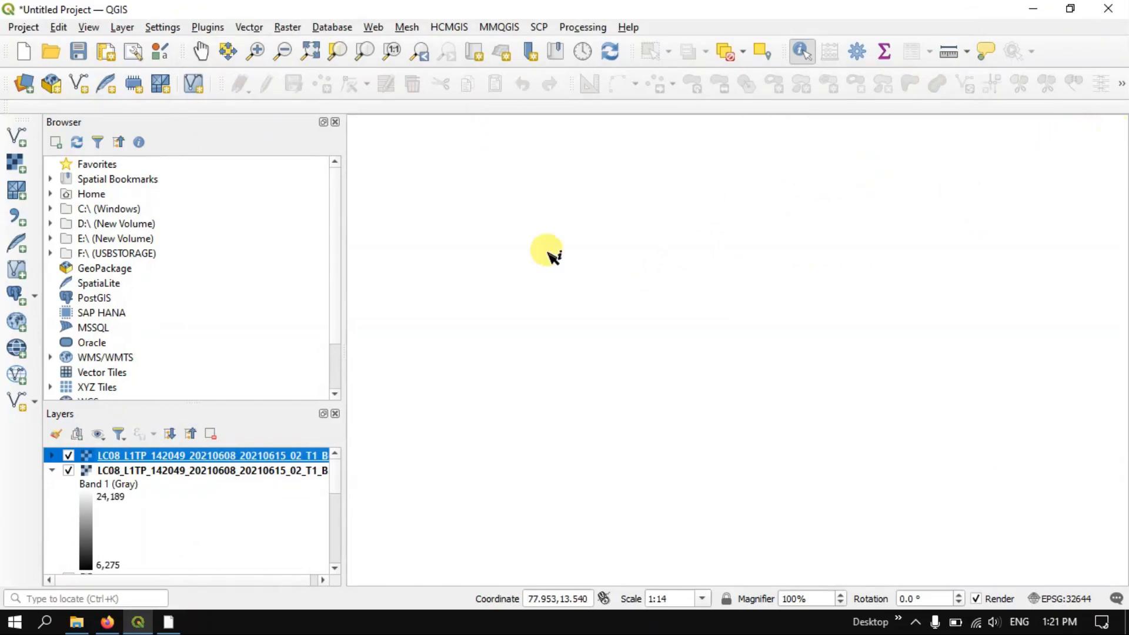
pyautogui.click(52, 471)
pyautogui.click(51, 486)
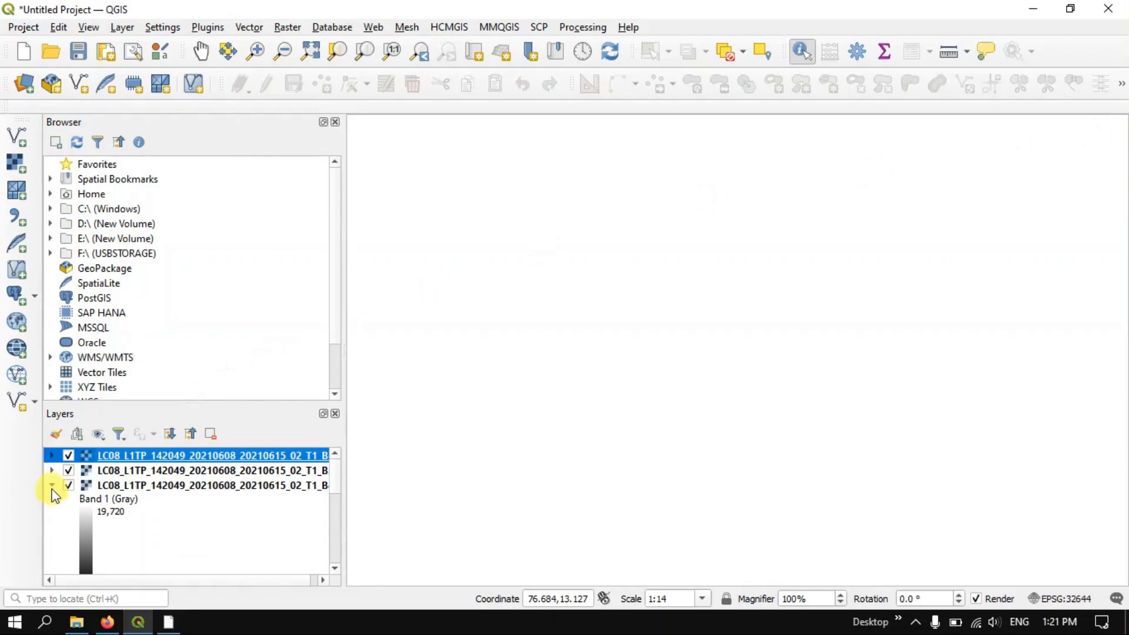
pyautogui.click(52, 486)
pyautogui.click(52, 501)
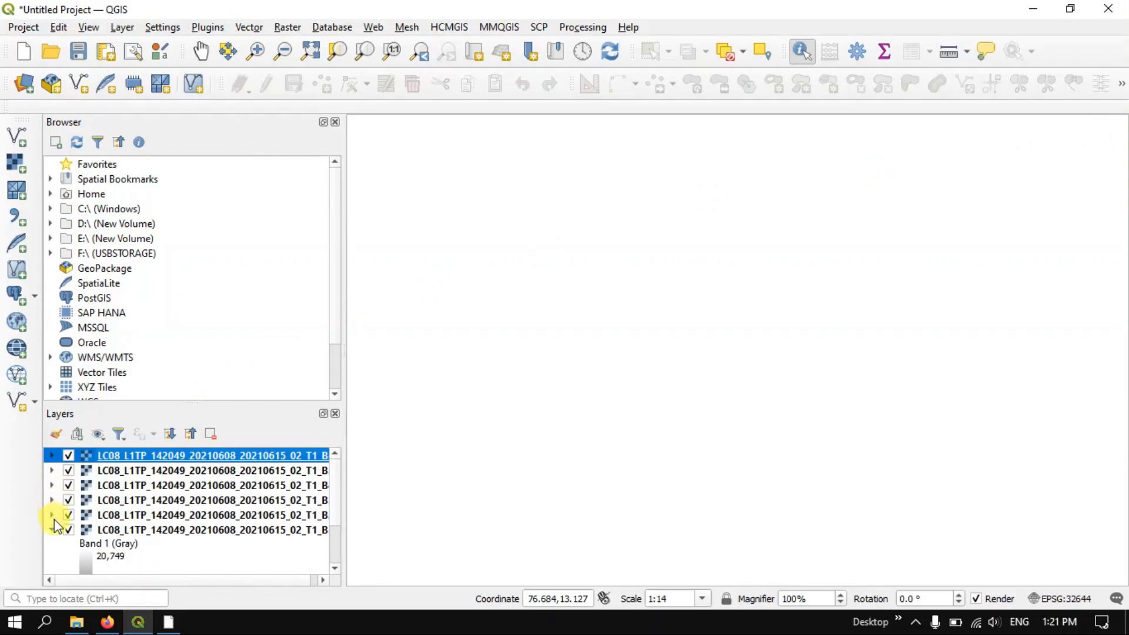
pyautogui.click(52, 530)
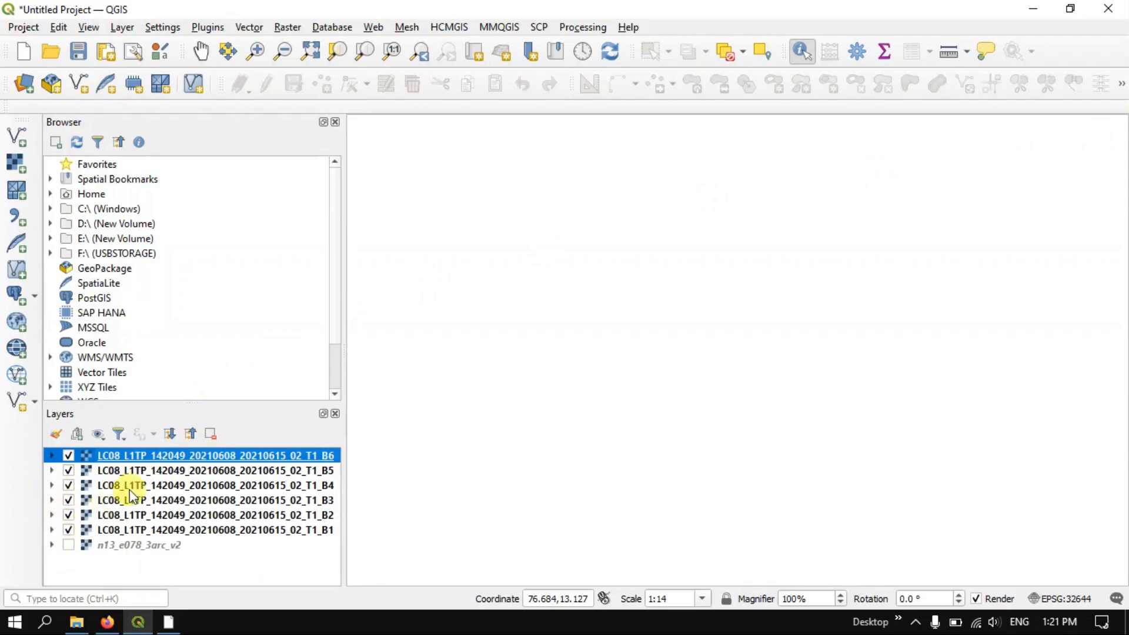
# Reorder the Landsat layers in ascending band order, with B1 at the top of the stack and B6 at the bottom, widening the layer list
pyautogui.click(321, 531)
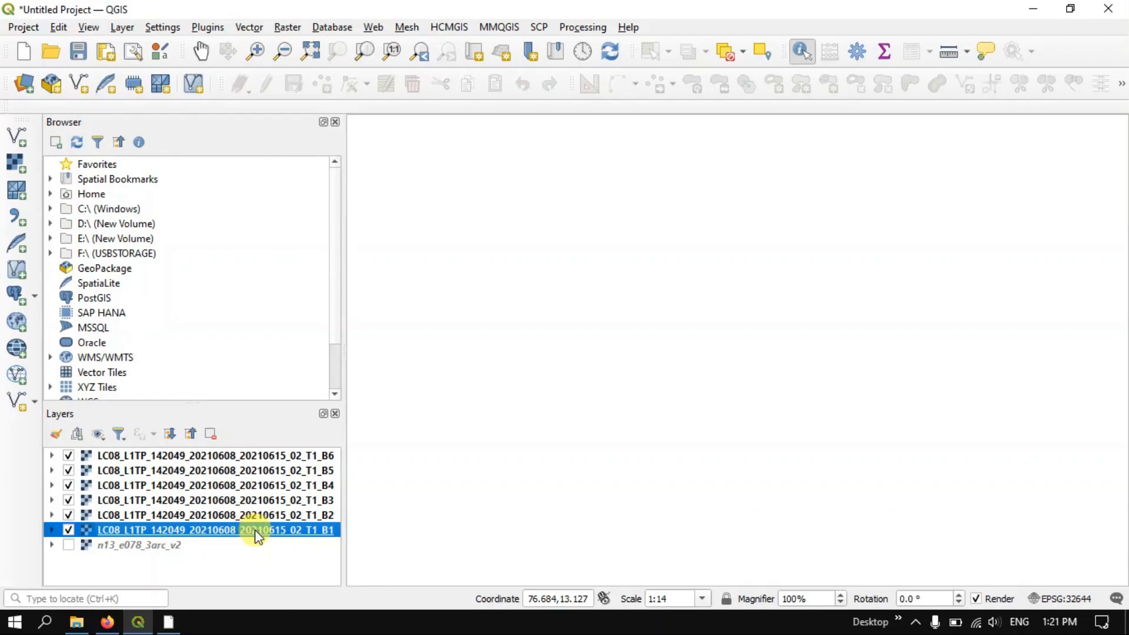
pyautogui.click(300, 516)
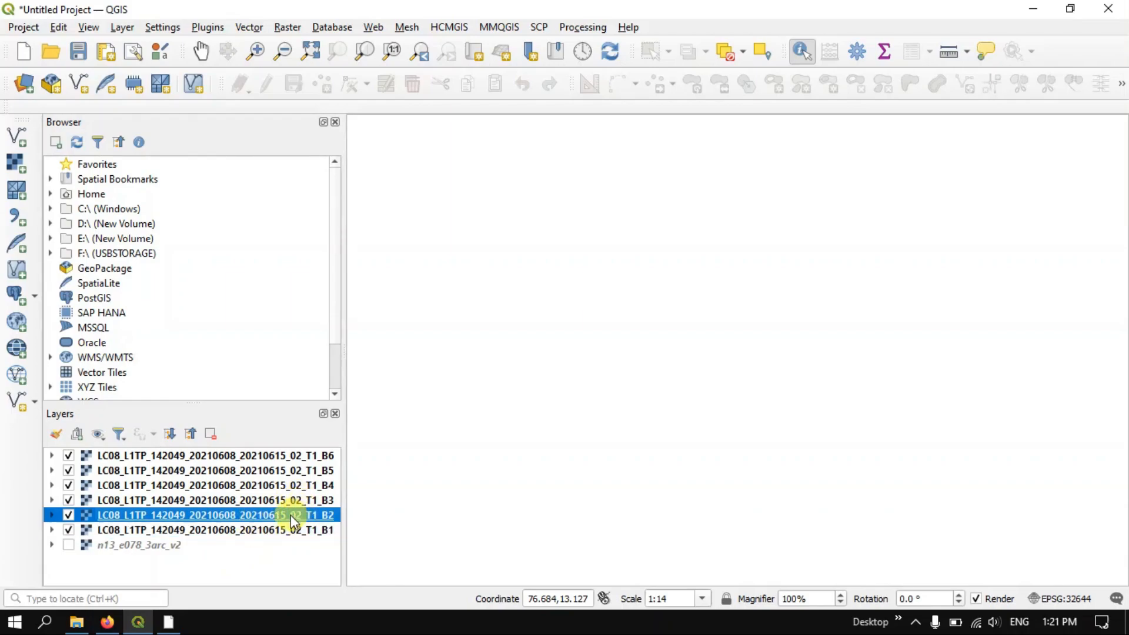
pyautogui.moveTo(290, 514); pyautogui.dragTo(293, 540)
pyautogui.moveTo(289, 497); pyautogui.dragTo(306, 529)
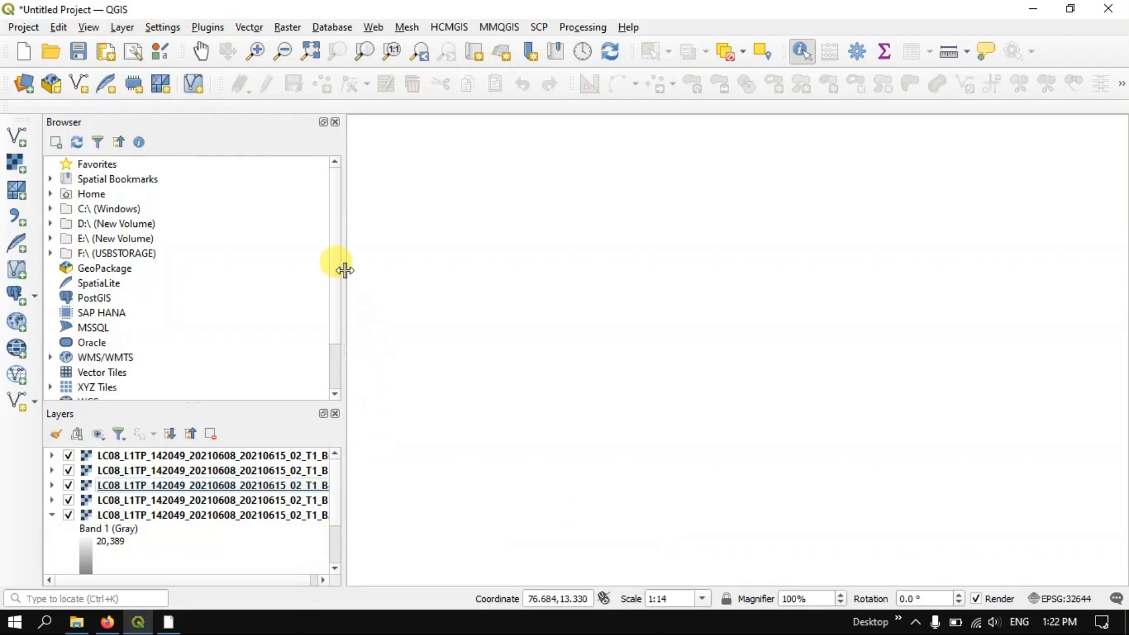
pyautogui.moveTo(345, 270); pyautogui.dragTo(450, 300)
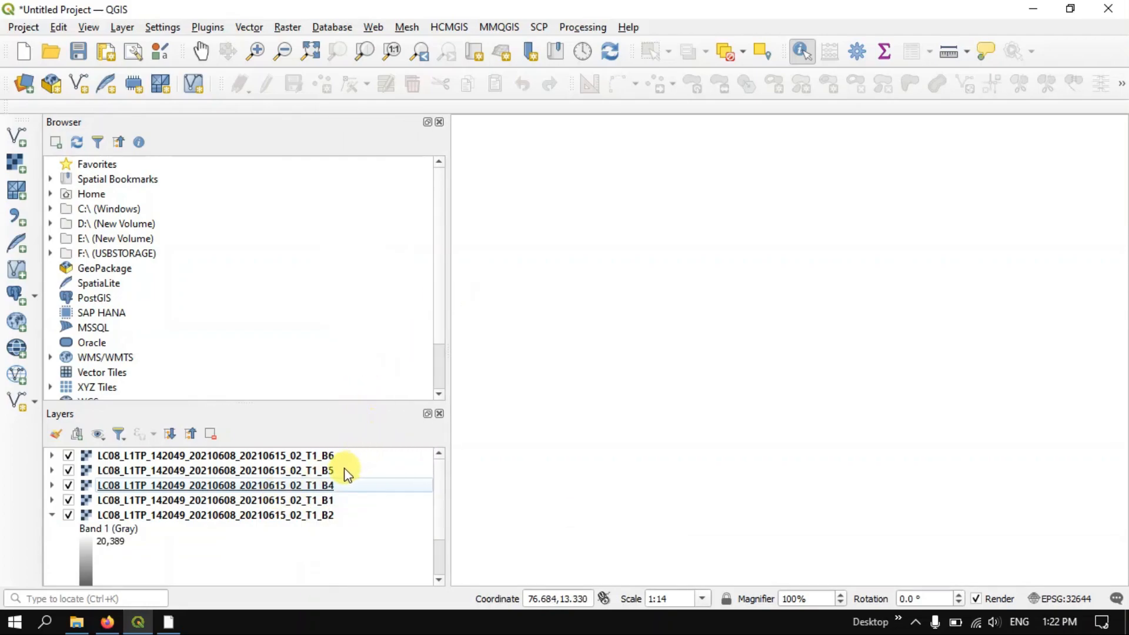
pyautogui.click(337, 487)
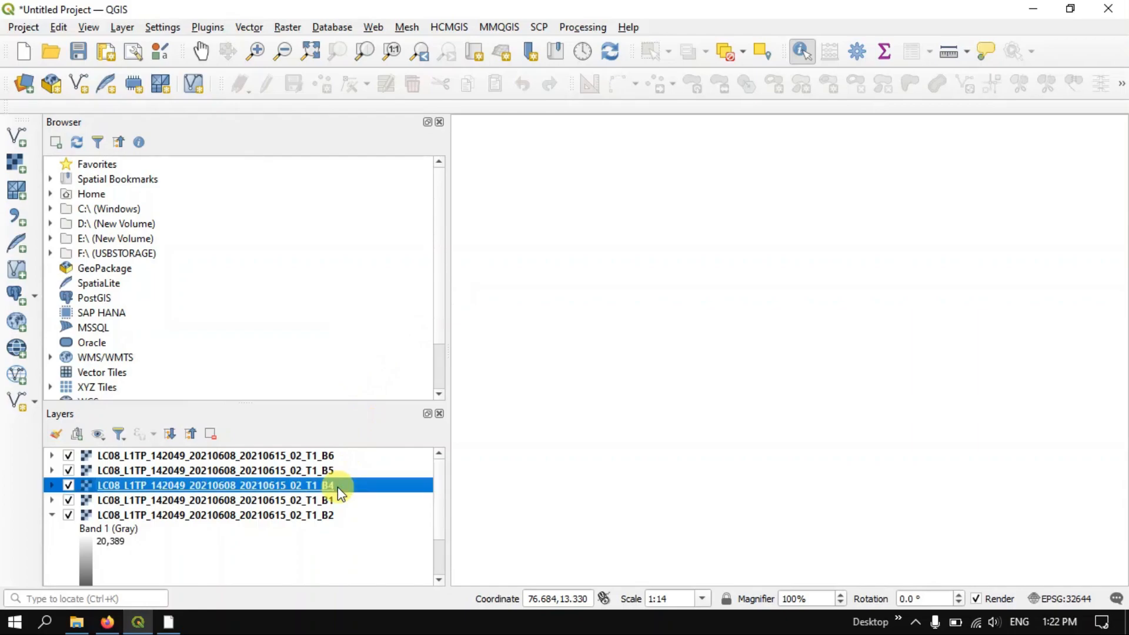
pyautogui.click(52, 516)
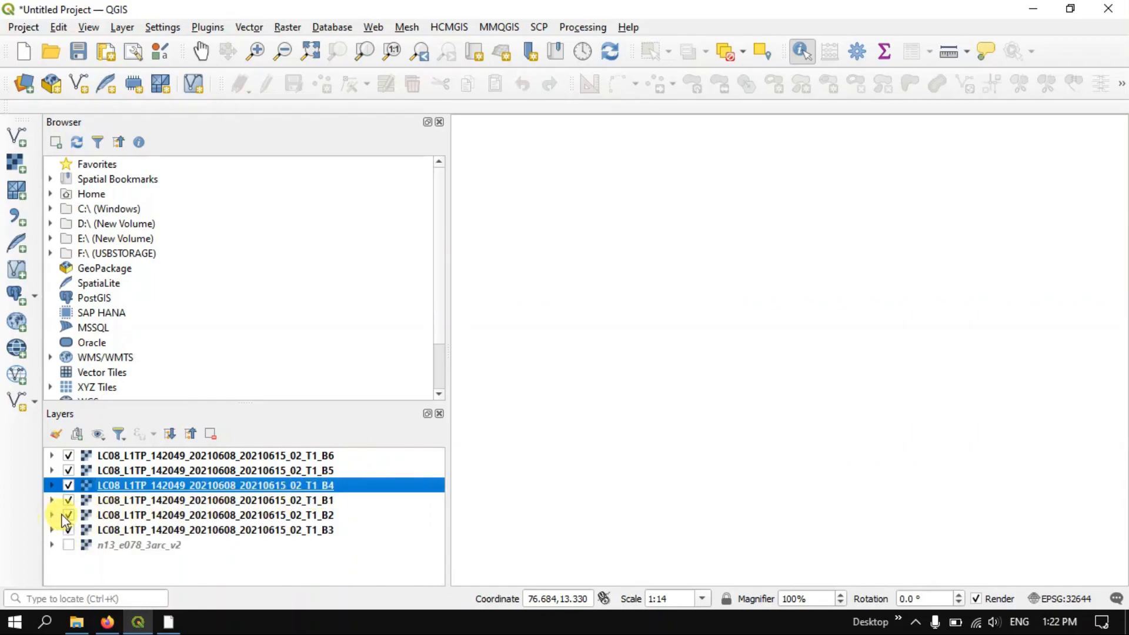
pyautogui.moveTo(294, 485); pyautogui.dragTo(297, 558)
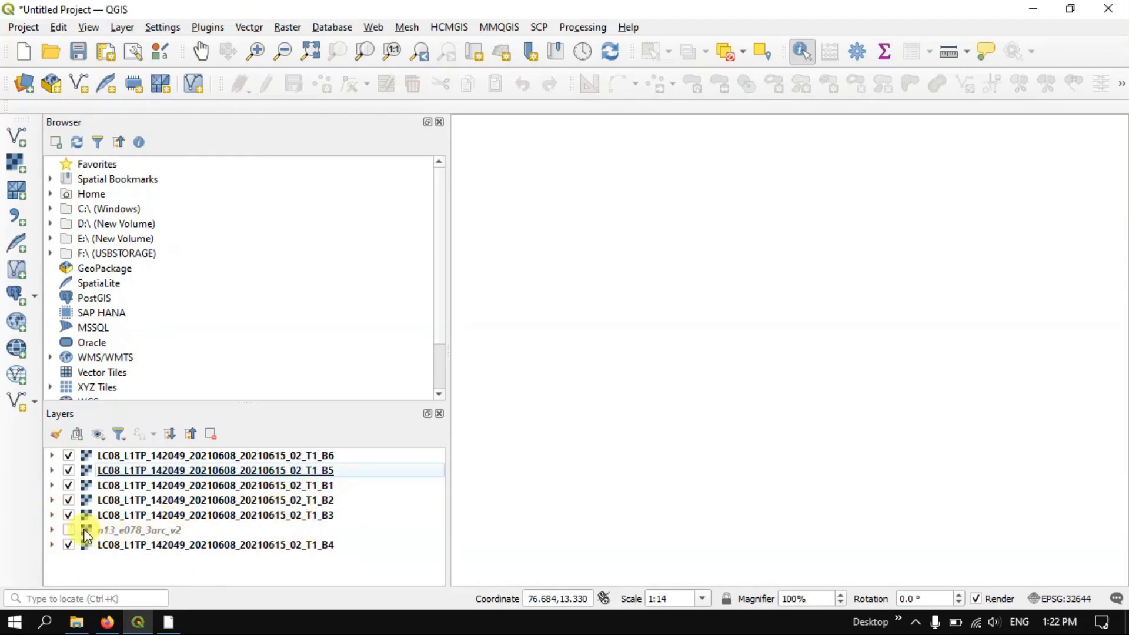
pyautogui.moveTo(282, 469); pyautogui.dragTo(262, 567)
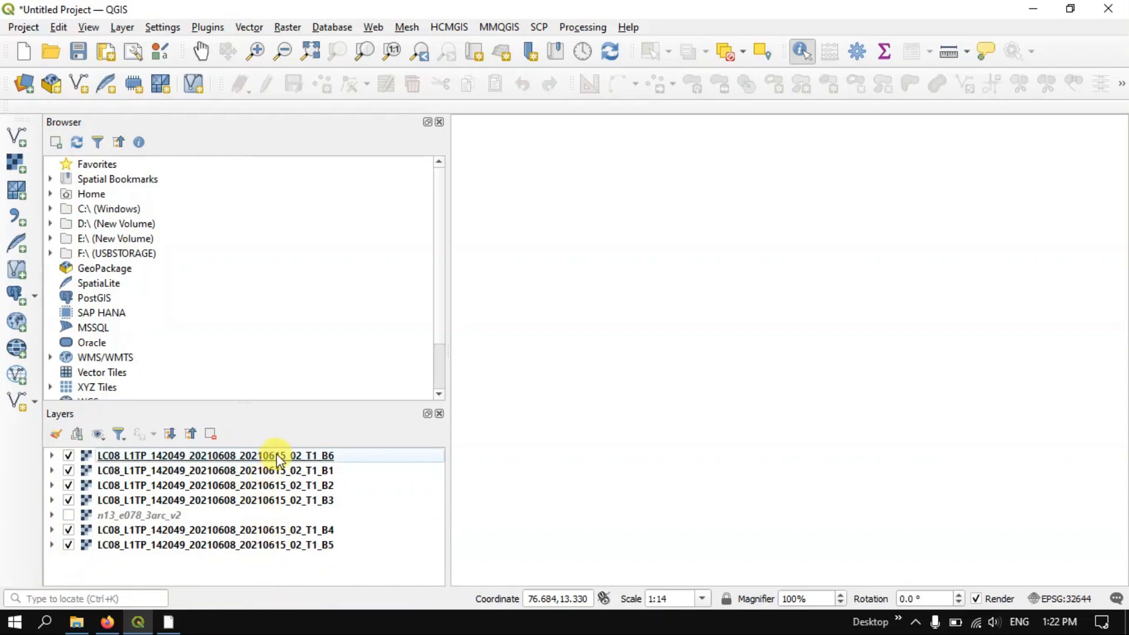
pyautogui.moveTo(278, 460); pyautogui.dragTo(267, 572)
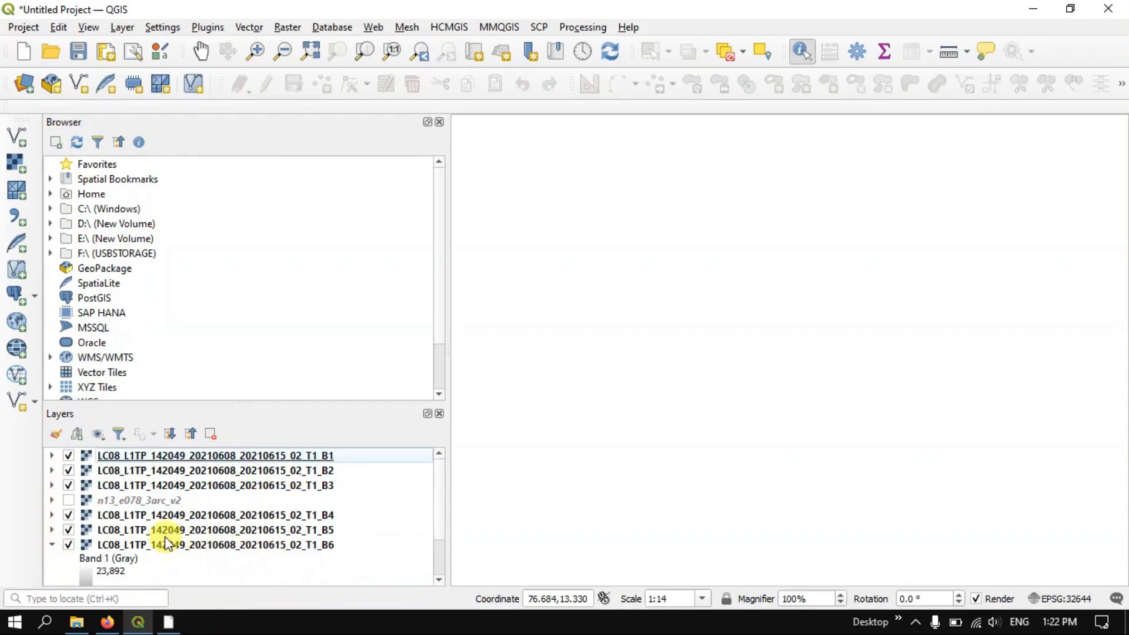
# Remove the n13_e078_3arc_v2 DEM layer from the project and collapse the B6 layer's legend
pyautogui.click(113, 497)
pyautogui.rightClick(111, 498)
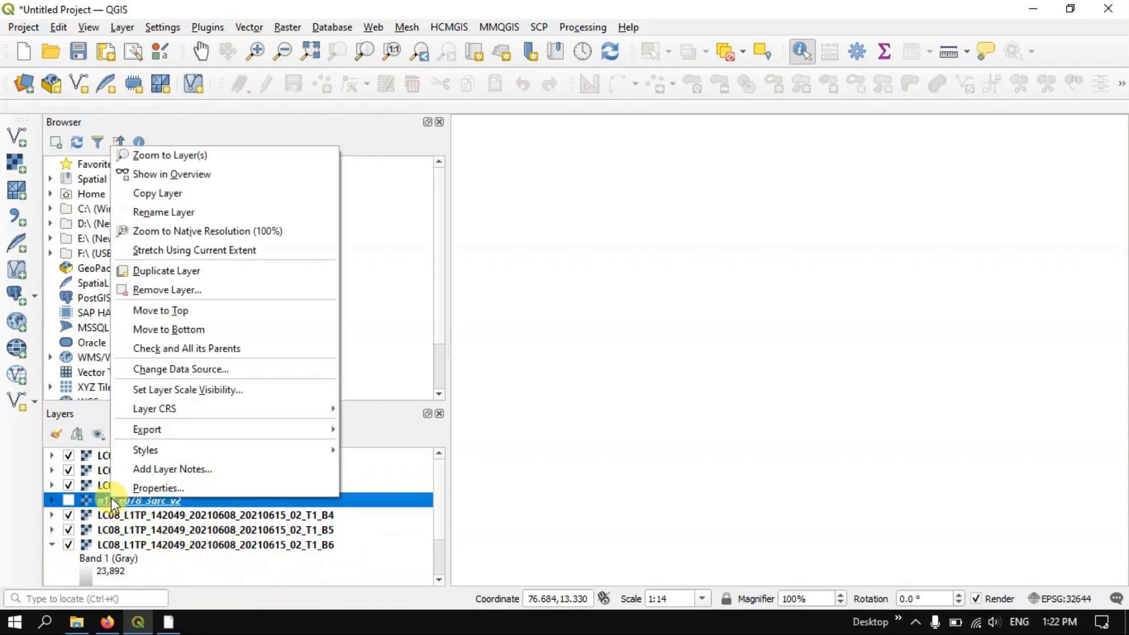
pyautogui.click(158, 291)
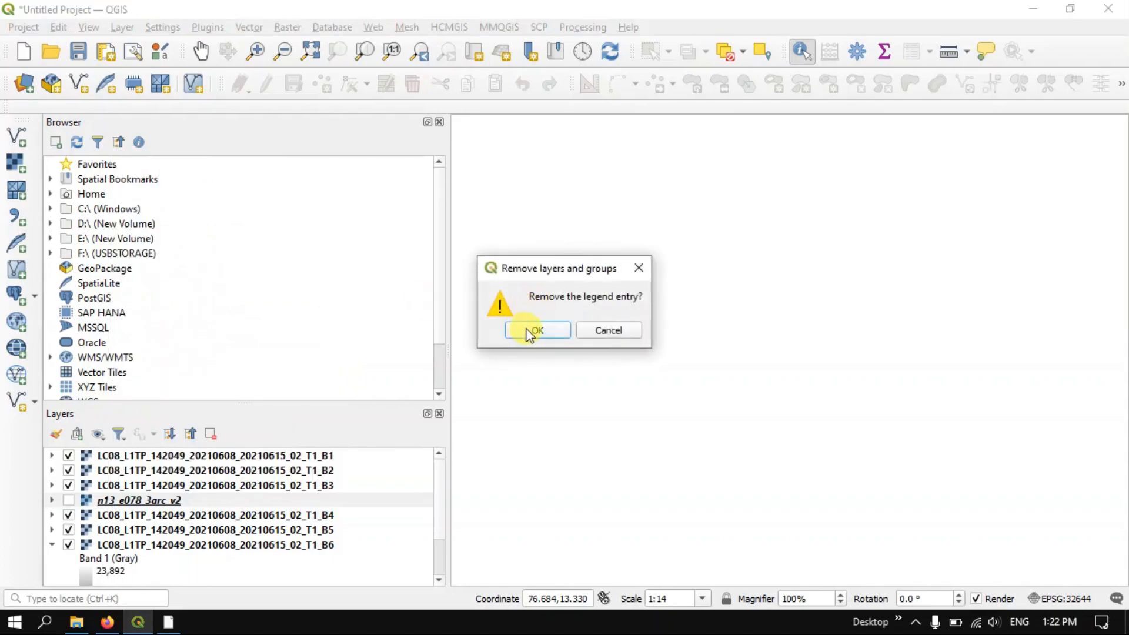
pyautogui.click(532, 331)
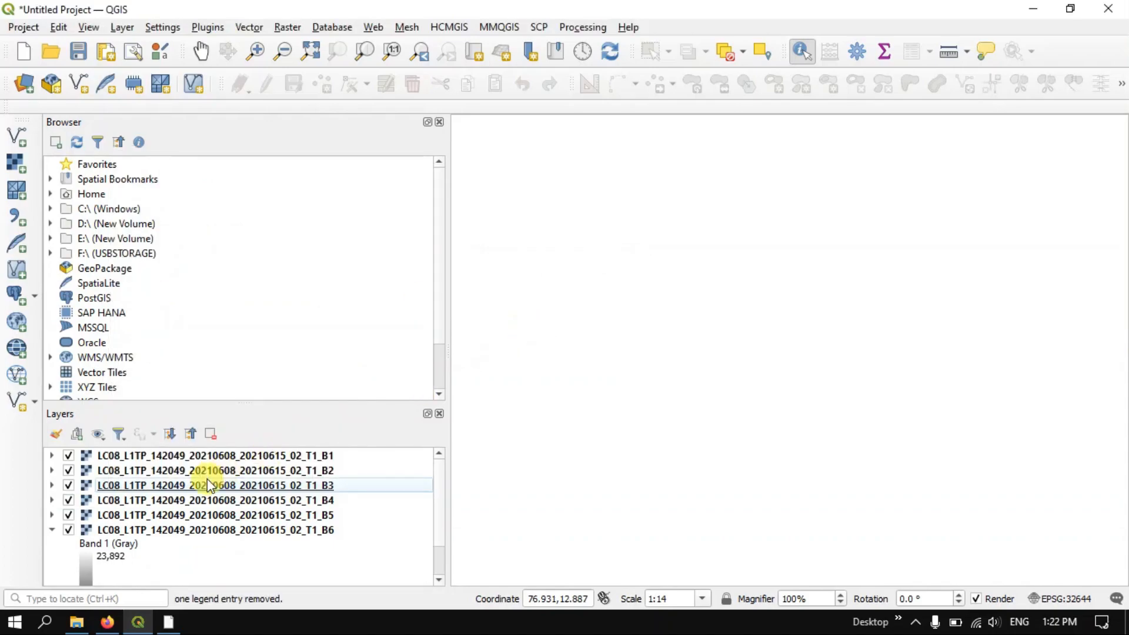
pyautogui.click(53, 529)
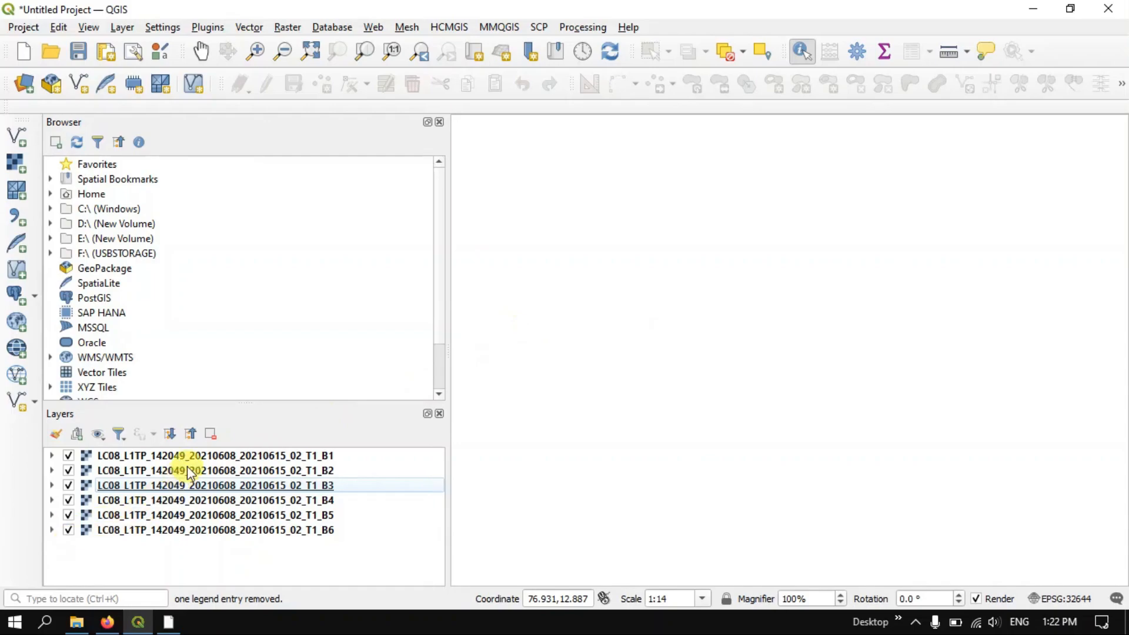
# Zoom to the extent of the B1 Landsat layer and inspect its coastline and river more closely
pyautogui.click(269, 457)
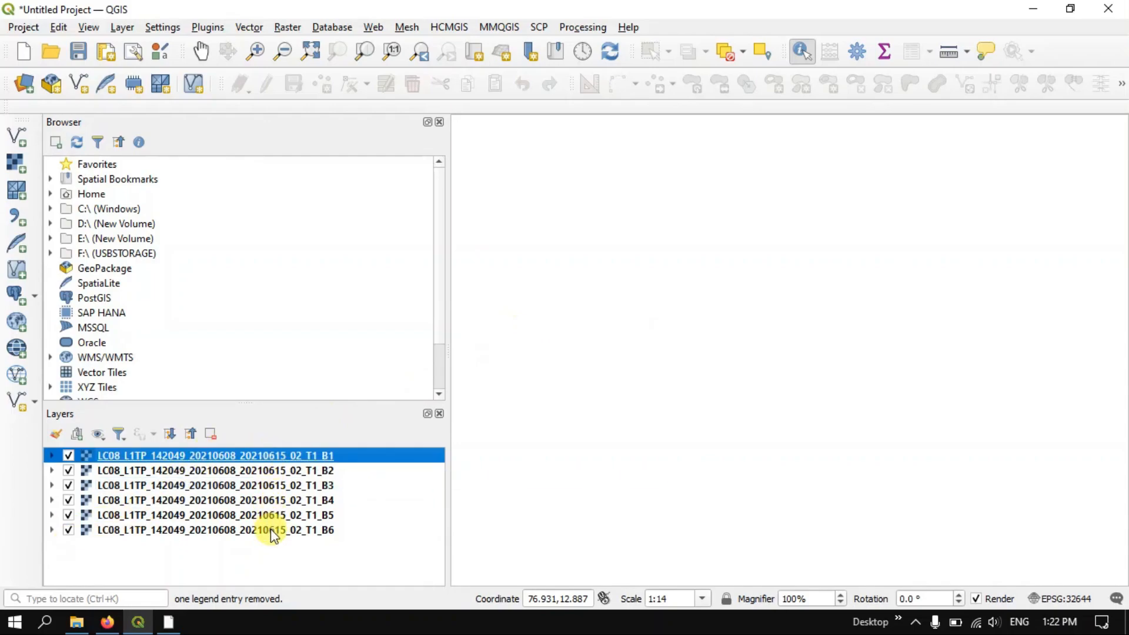
pyautogui.click(271, 528)
pyautogui.click(288, 456)
pyautogui.rightClick(258, 450)
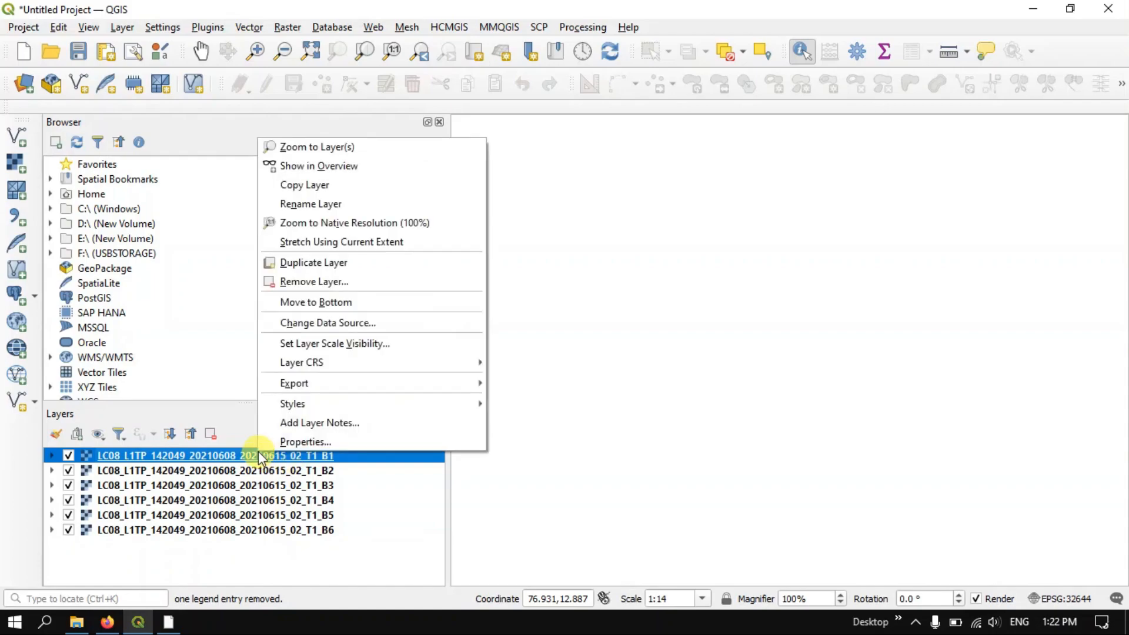
pyautogui.click(347, 147)
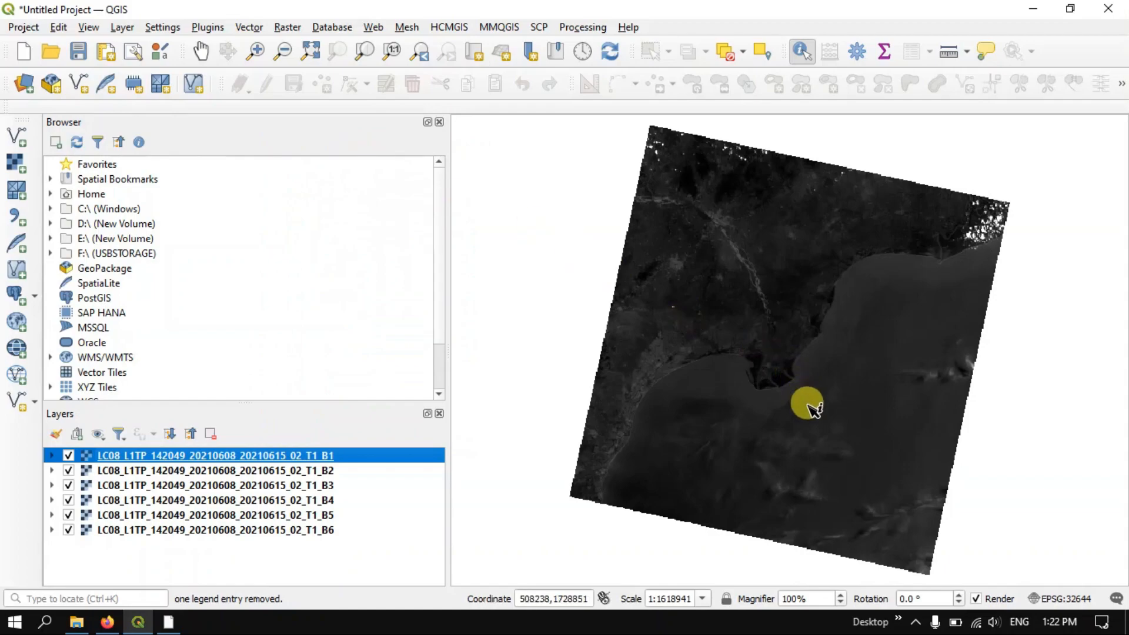
pyautogui.scroll(1, 791, 236)
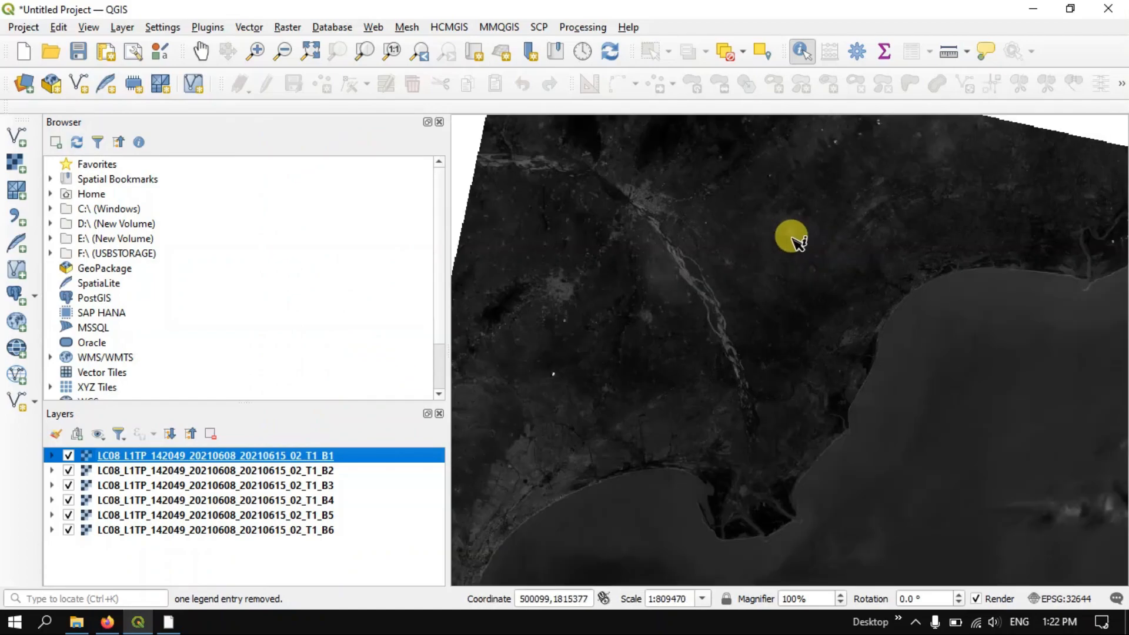
pyautogui.scroll(-2, 703, 467)
pyautogui.scroll(2, 703, 467)
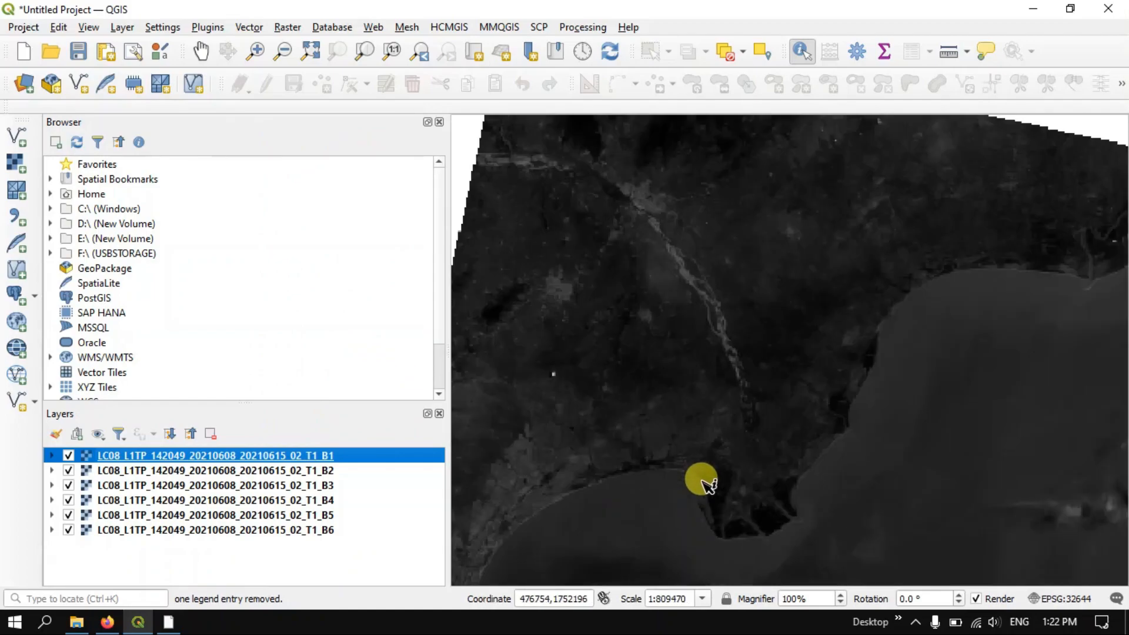
# Hide the B1 and B2 layers and inspect the B3 band close up near the river
pyautogui.click(68, 457)
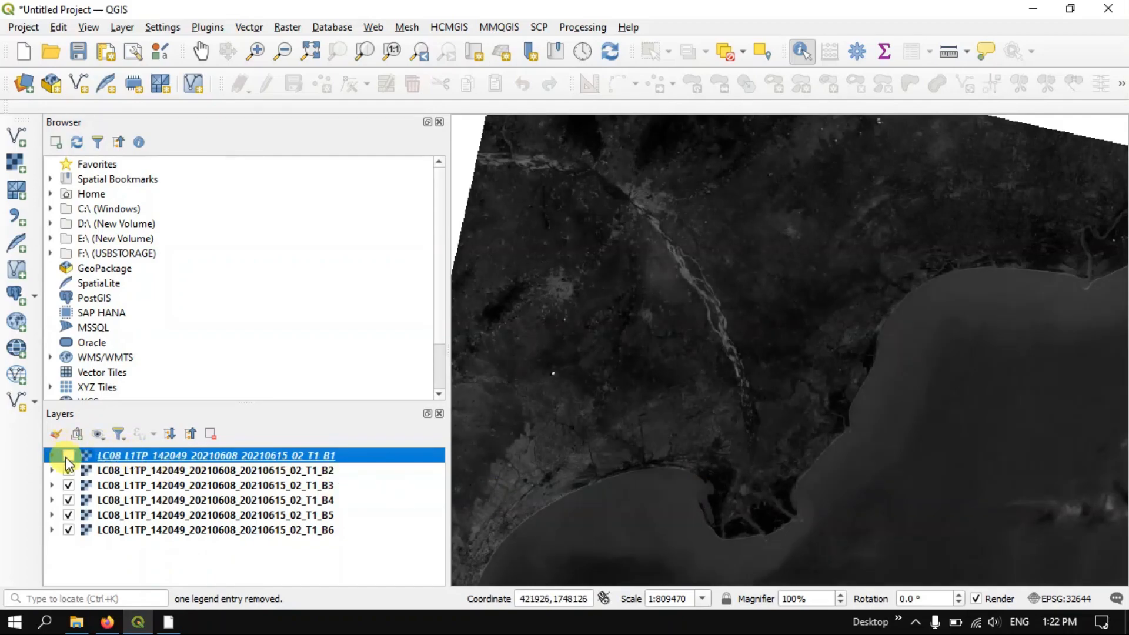
pyautogui.click(68, 472)
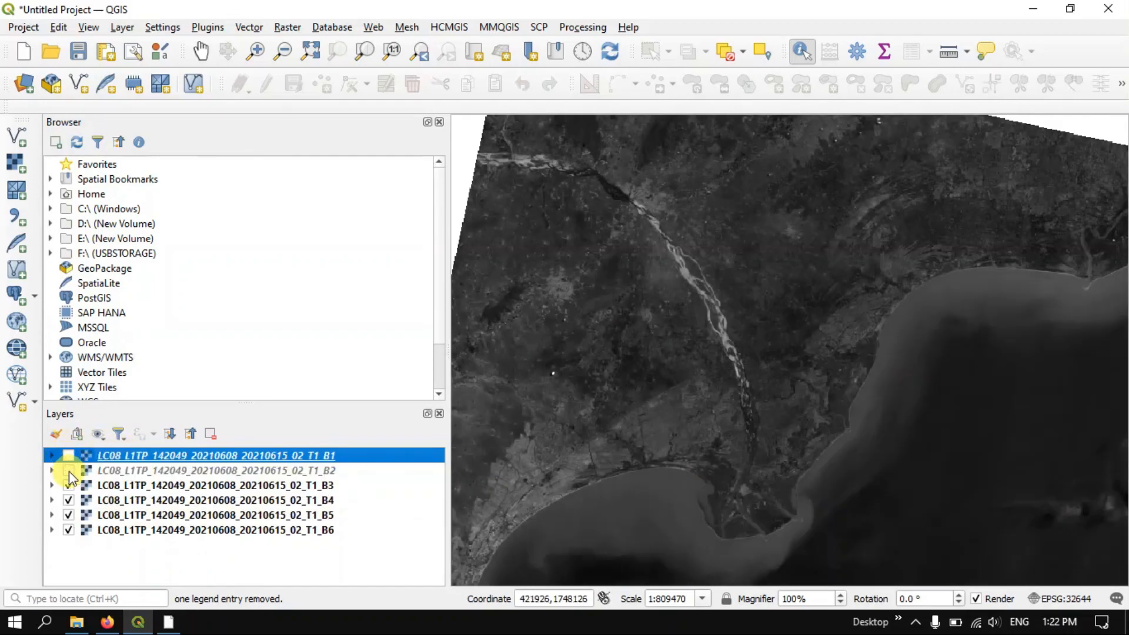
pyautogui.scroll(2, 676, 348)
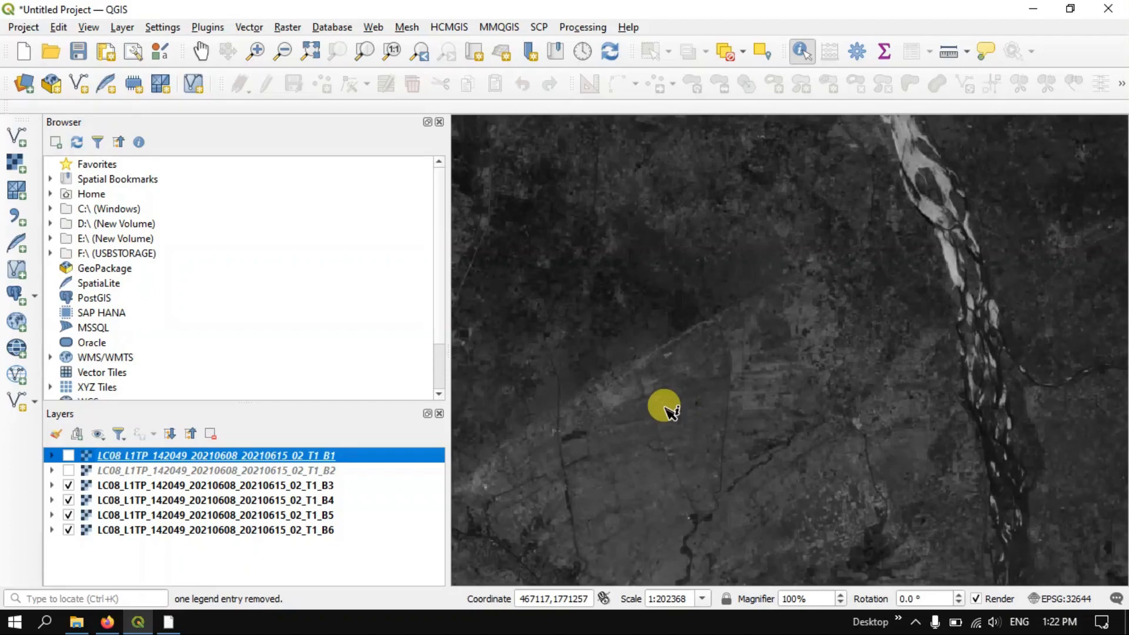
# Examine the farmland and the braided river channels in the B3 band at close range and at full-scene scale
pyautogui.scroll(1, 776, 298)
pyautogui.scroll(1, 870, 333)
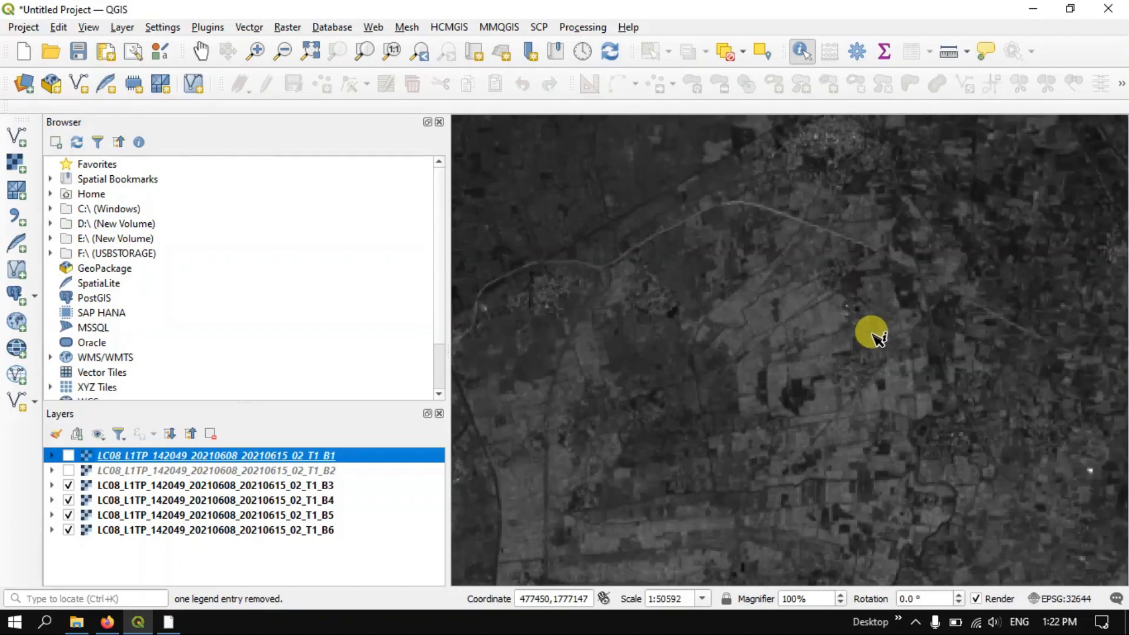
pyautogui.scroll(-2, 782, 284)
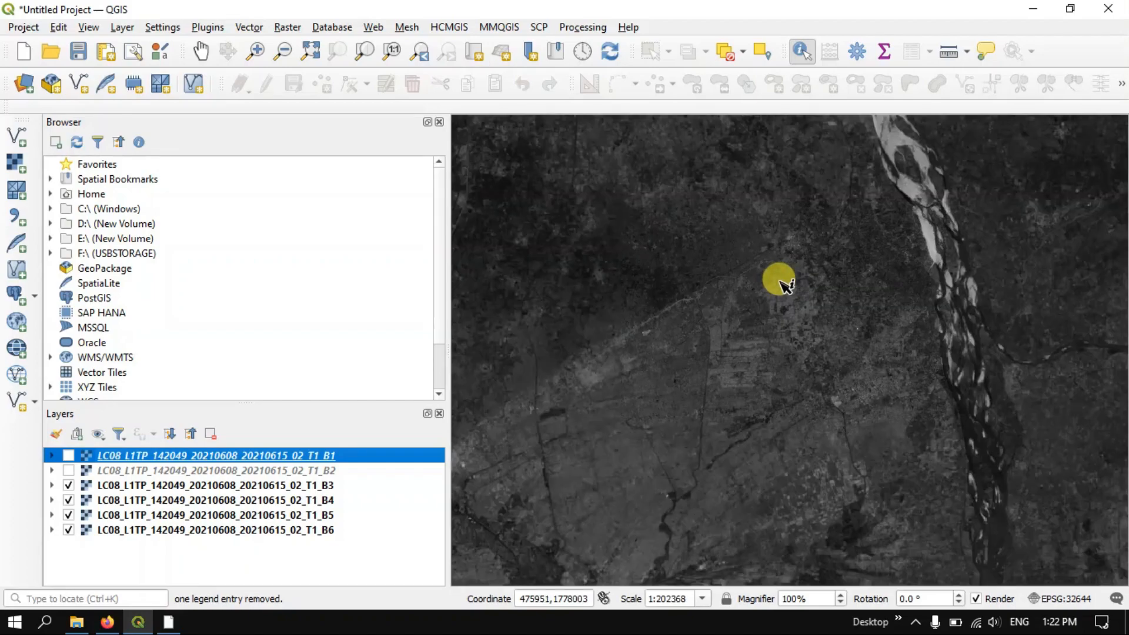
pyautogui.scroll(-1, 782, 284)
pyautogui.scroll(-1, 782, 284)
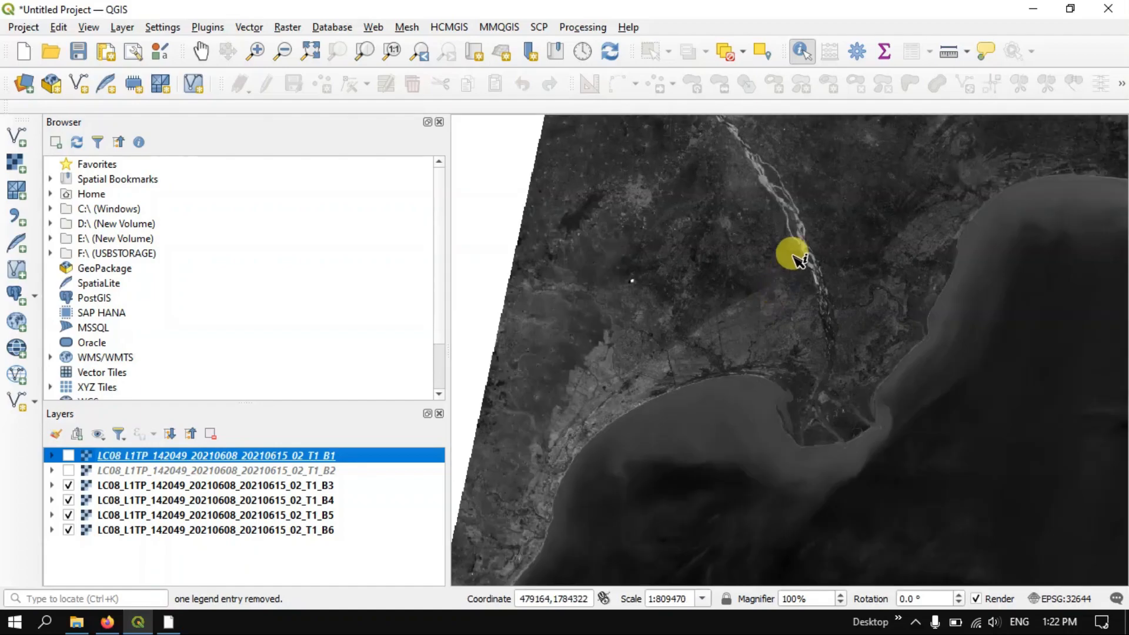
pyautogui.scroll(2, 818, 193)
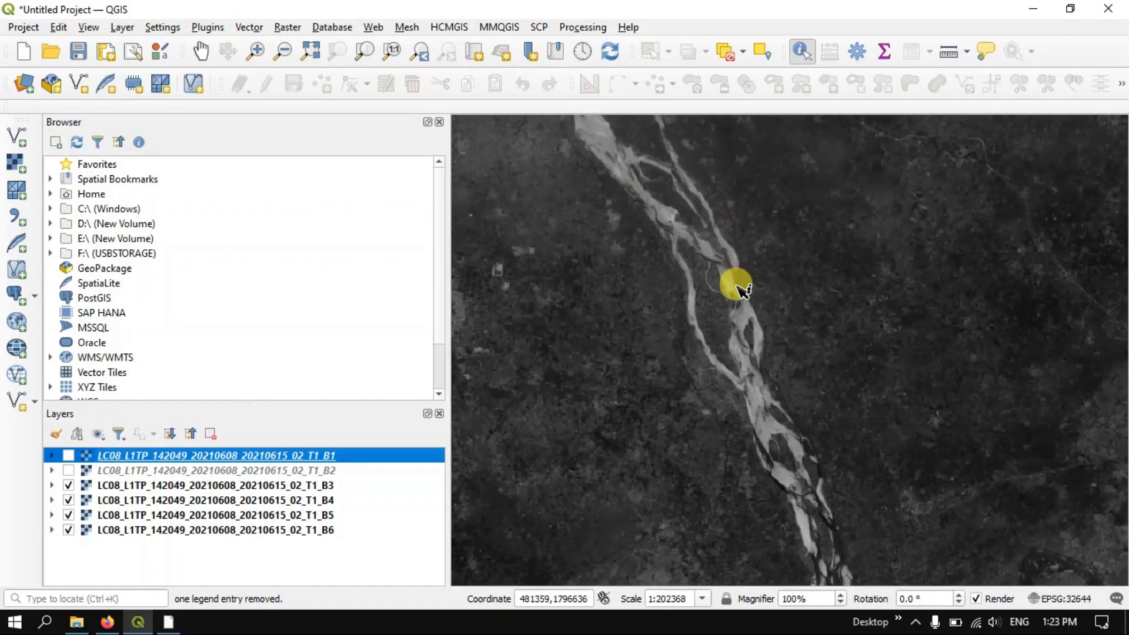
pyautogui.scroll(2, 693, 211)
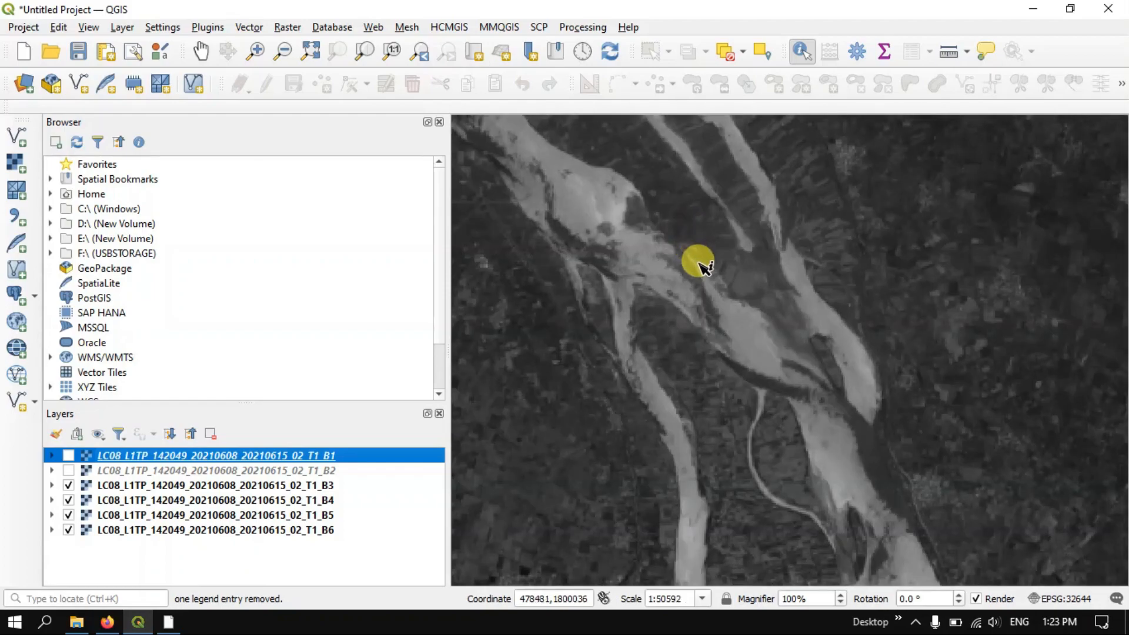
pyautogui.scroll(-1, 814, 282)
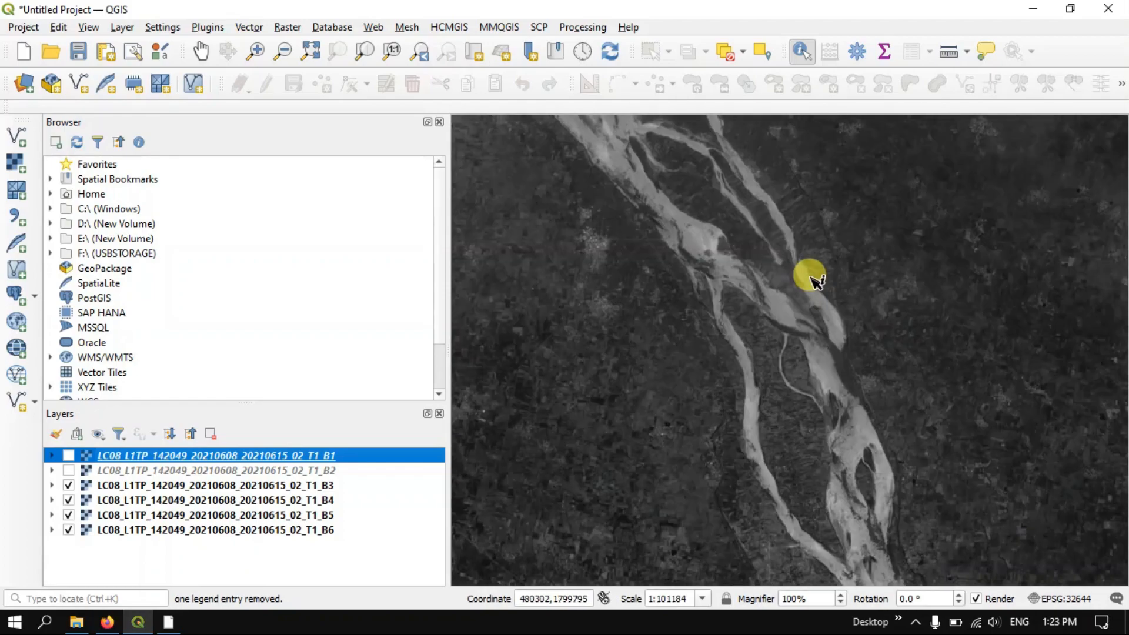
pyautogui.scroll(-3, 814, 281)
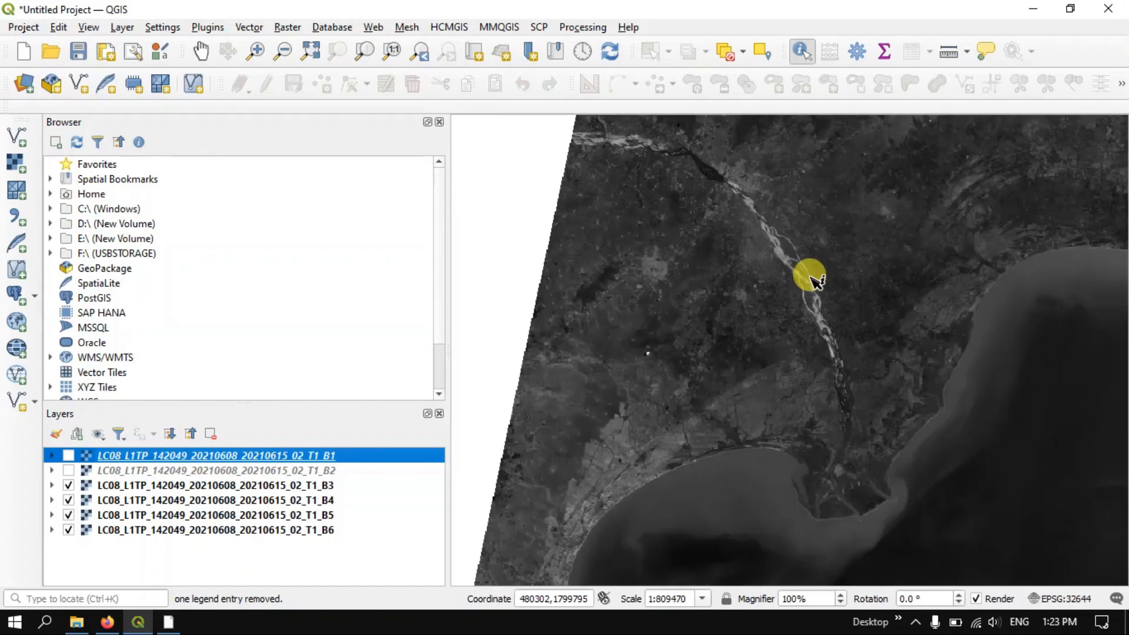
pyautogui.scroll(-1, 791, 309)
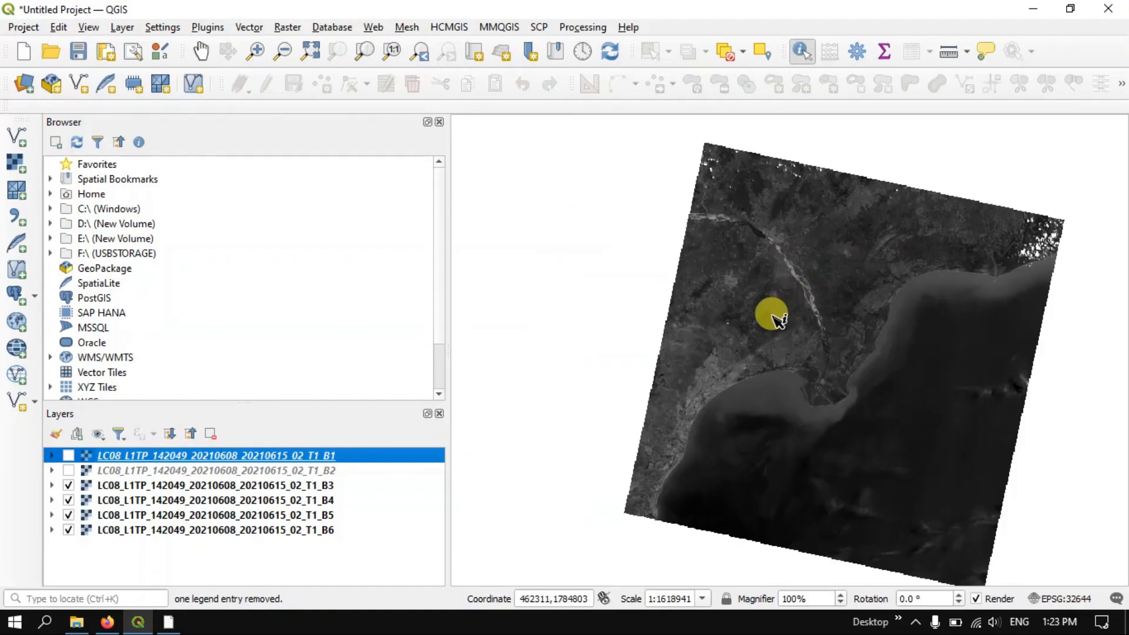
# Examine the built-up city area west of the river in the B3 band
pyautogui.scroll(3, 736, 277)
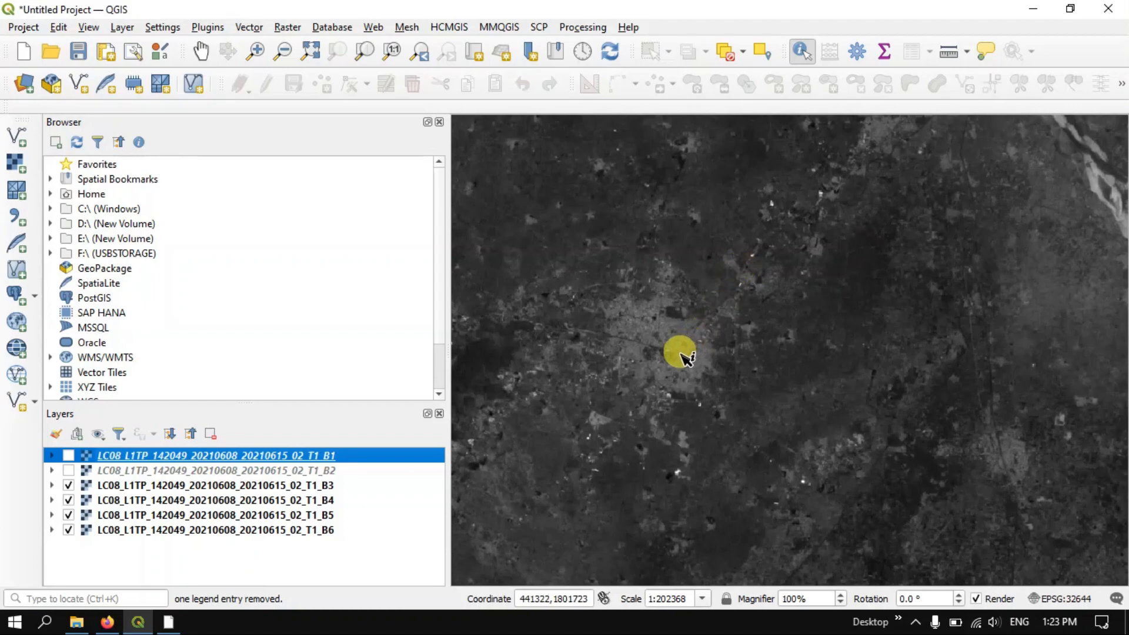
pyautogui.scroll(1, 682, 356)
pyautogui.scroll(1, 661, 294)
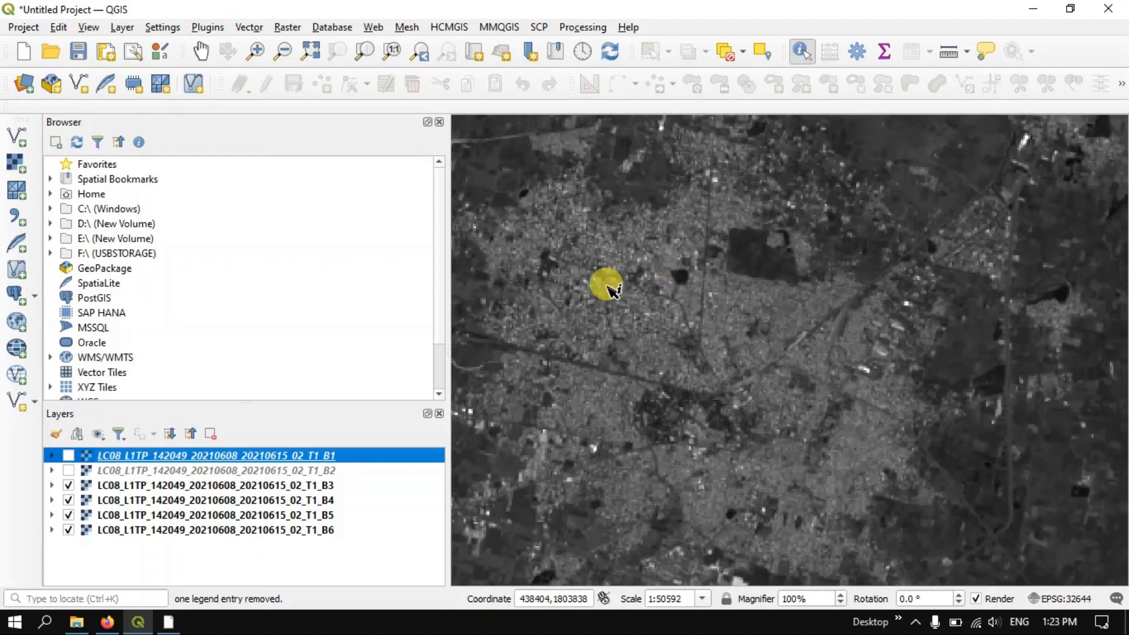
pyautogui.scroll(-1, 756, 297)
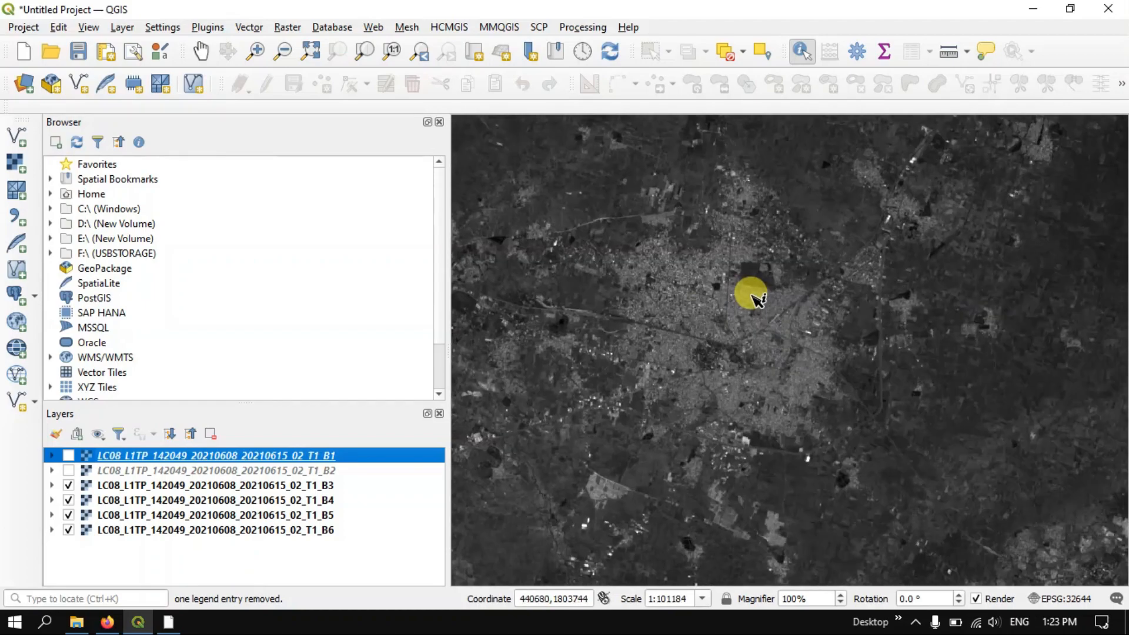
pyautogui.scroll(-2, 759, 299)
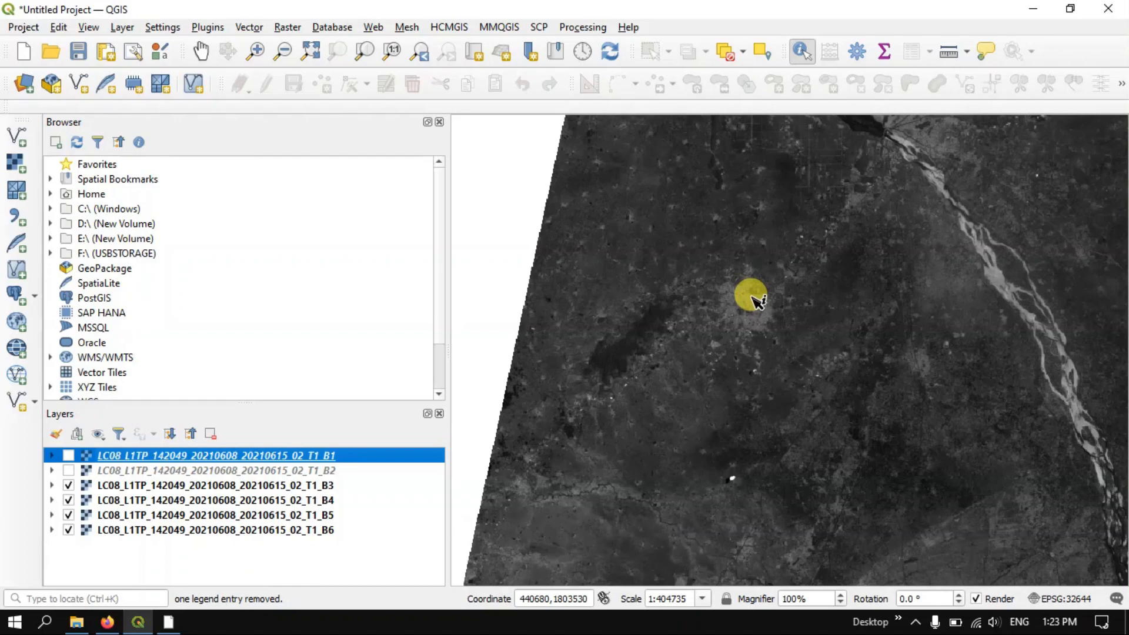
pyautogui.scroll(-2, 670, 292)
# Examine the scene's northern edge, the coastal waters and the river delta in the B3 band
pyautogui.scroll(1, 863, 245)
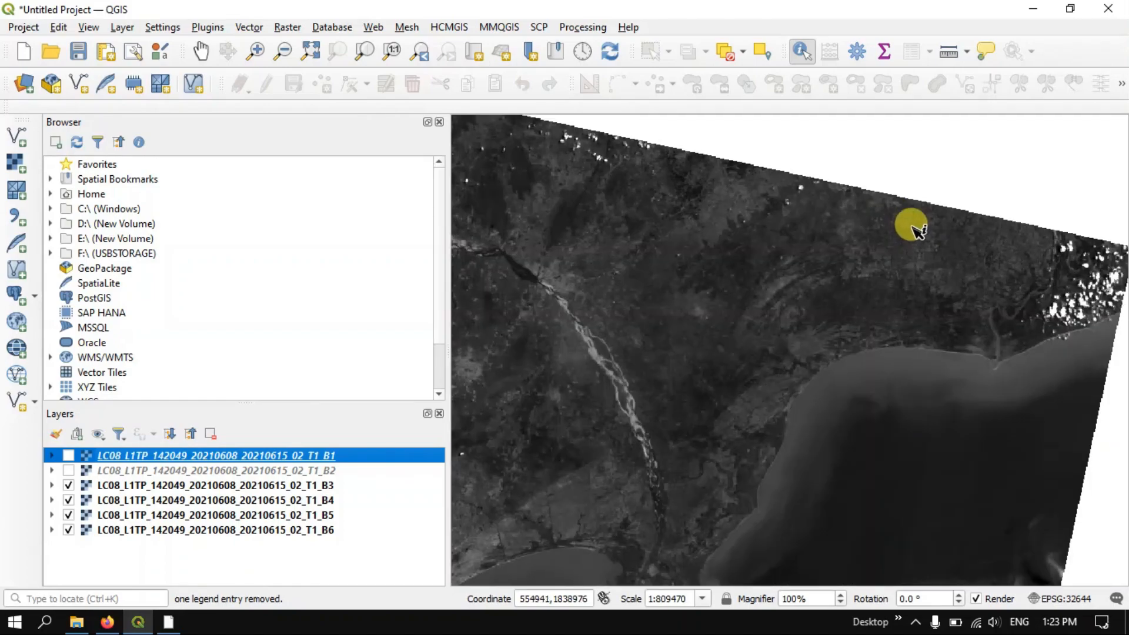
pyautogui.scroll(1, 509, 284)
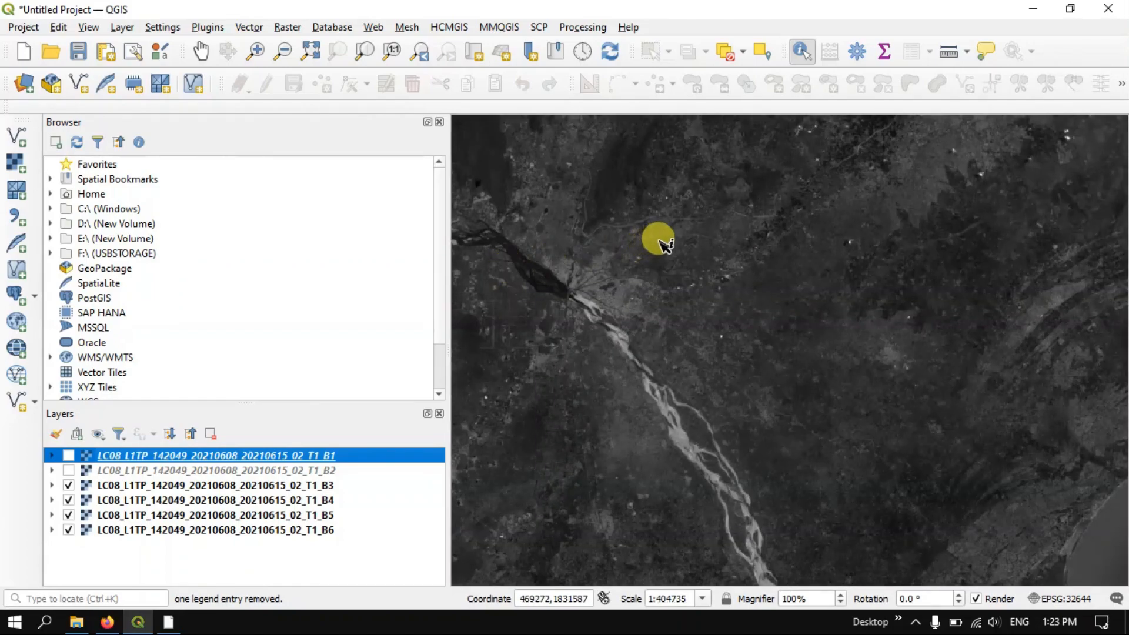
pyautogui.scroll(-1, 663, 243)
pyautogui.scroll(-2, 740, 214)
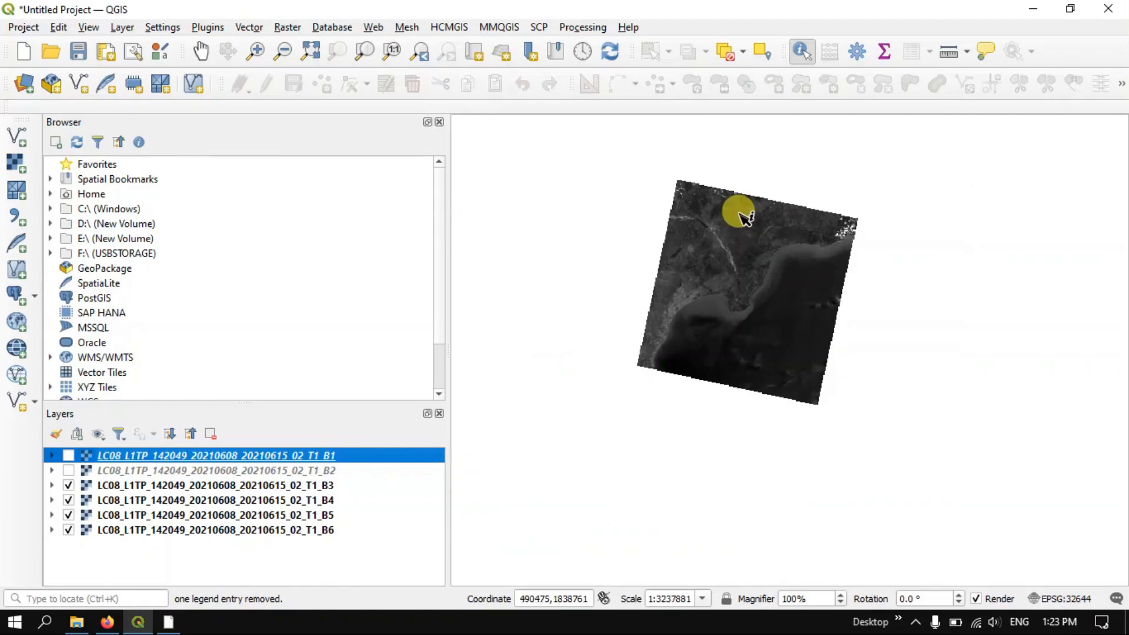
pyautogui.scroll(2, 822, 282)
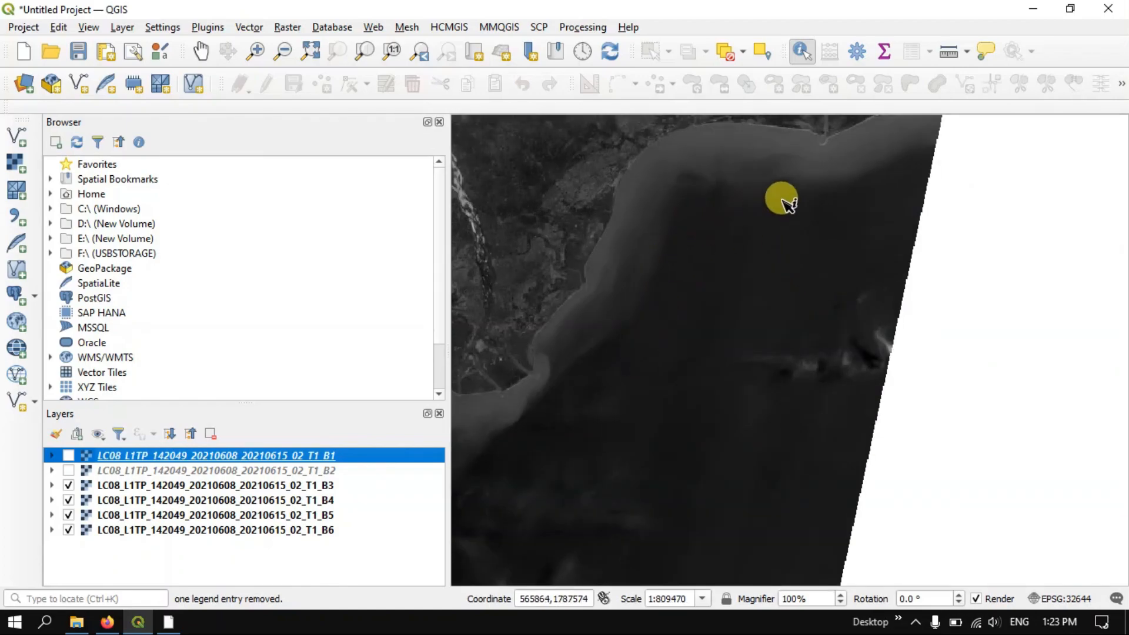
pyautogui.scroll(-1, 715, 312)
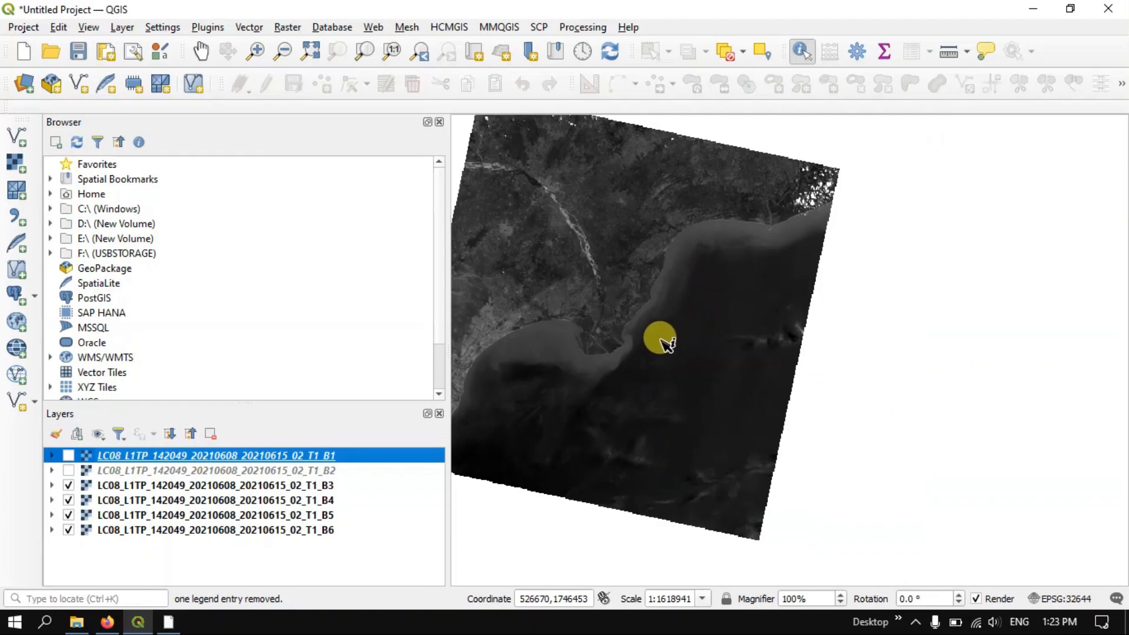
pyautogui.scroll(2, 609, 355)
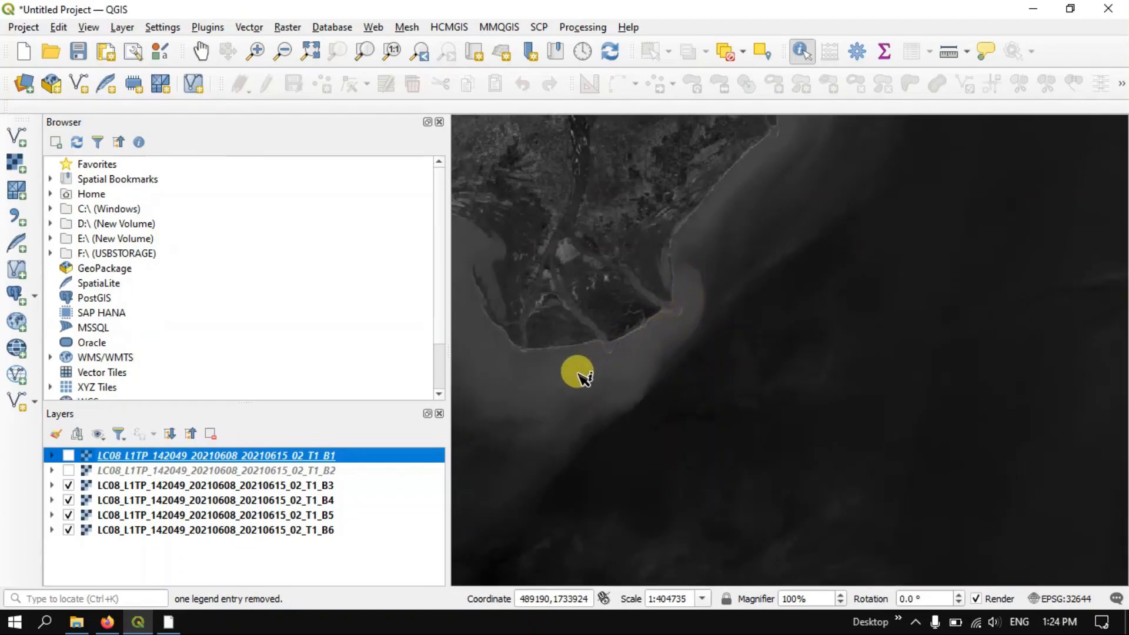
pyautogui.scroll(-3, 731, 330)
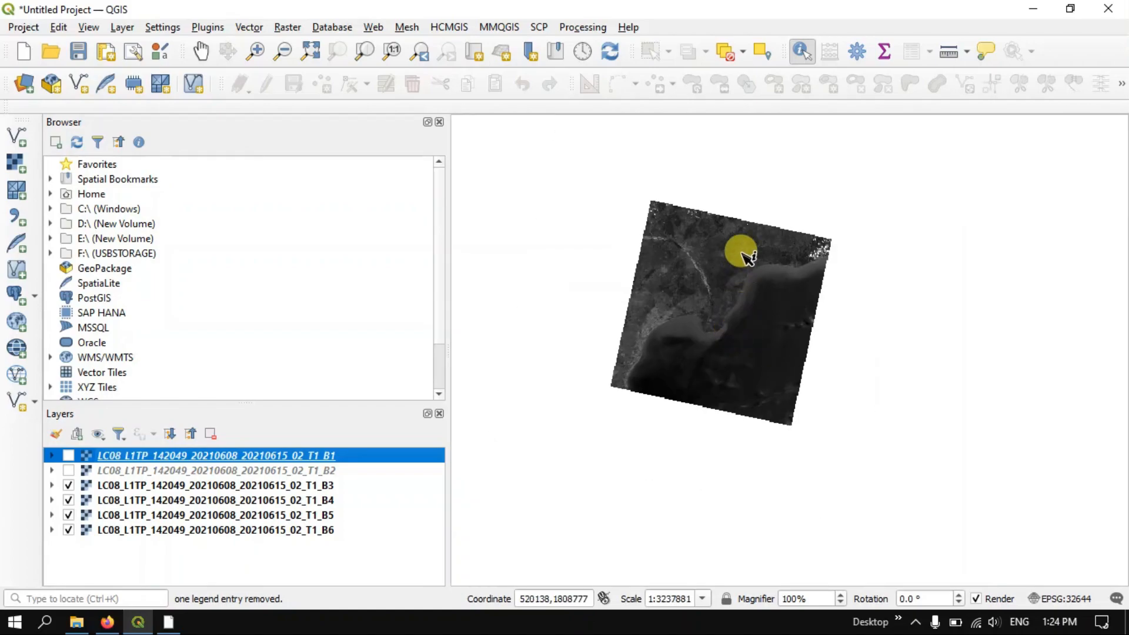
pyautogui.scroll(2, 739, 221)
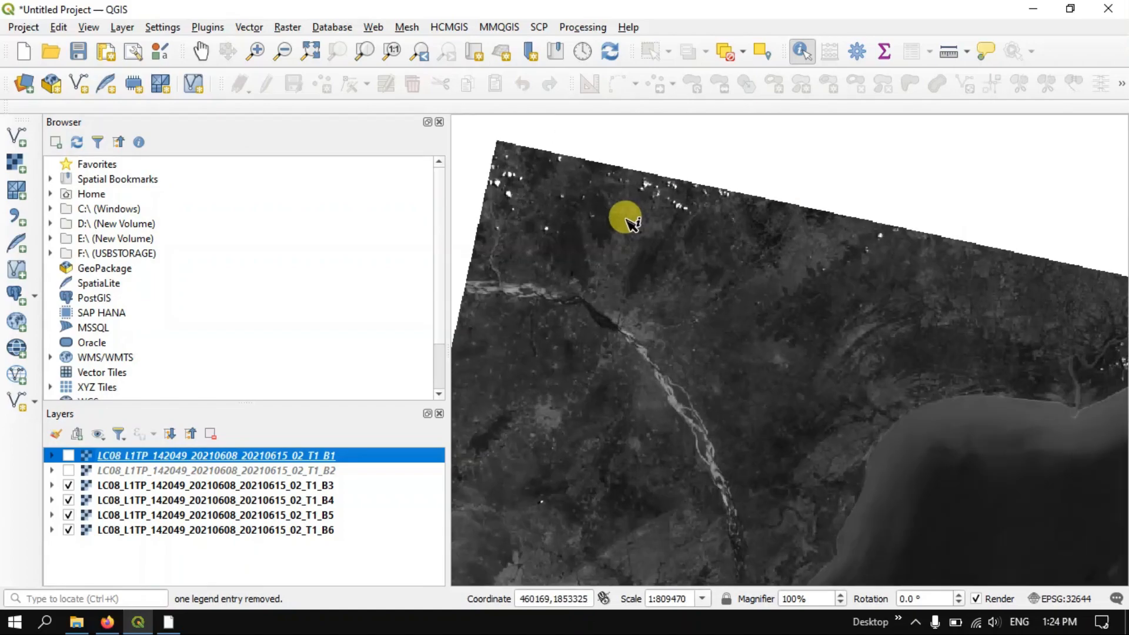
pyautogui.scroll(-1, 753, 213)
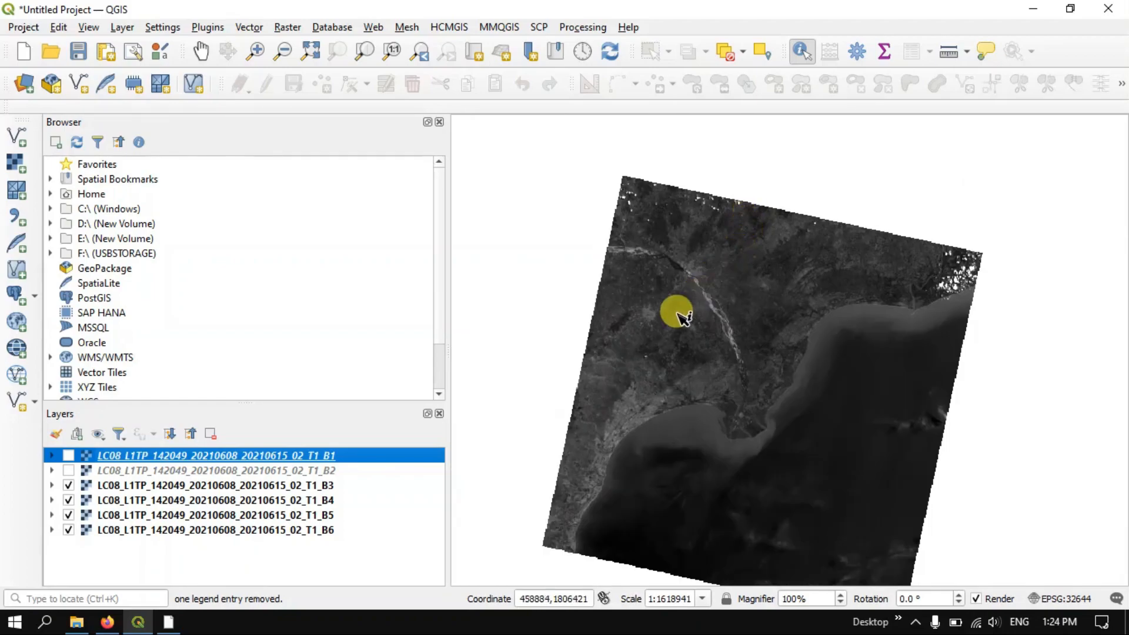
# Expand the B1 layer's legend and identify the B1 value of a pixel in the small bright patch north of the delta
pyautogui.click(52, 463)
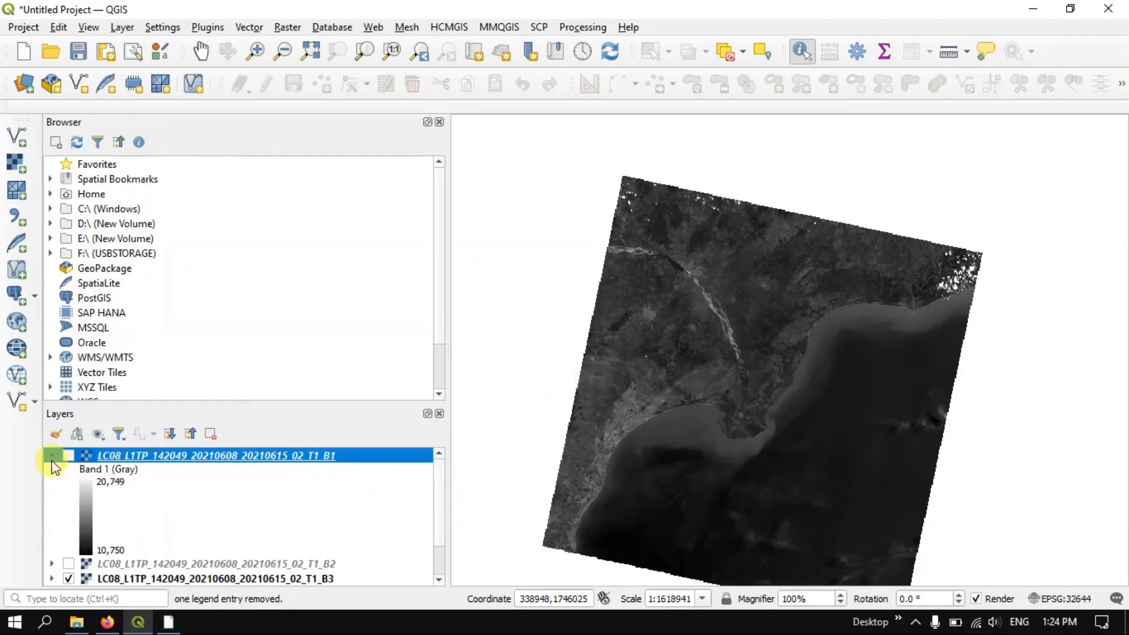
pyautogui.click(114, 555)
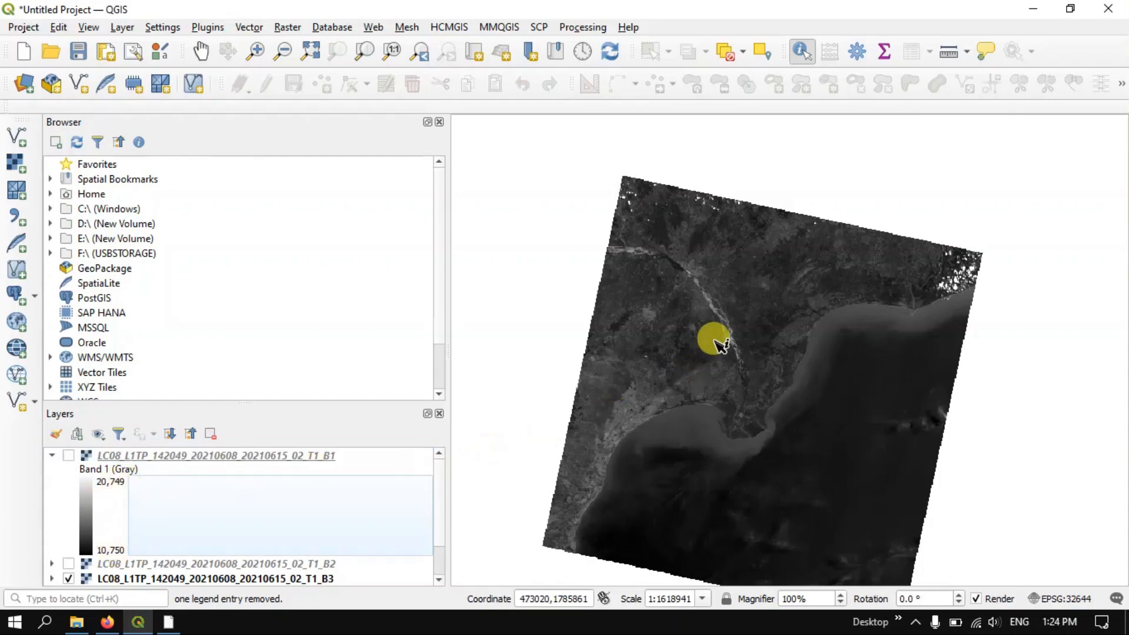
pyautogui.scroll(3, 752, 244)
pyautogui.scroll(3, 759, 281)
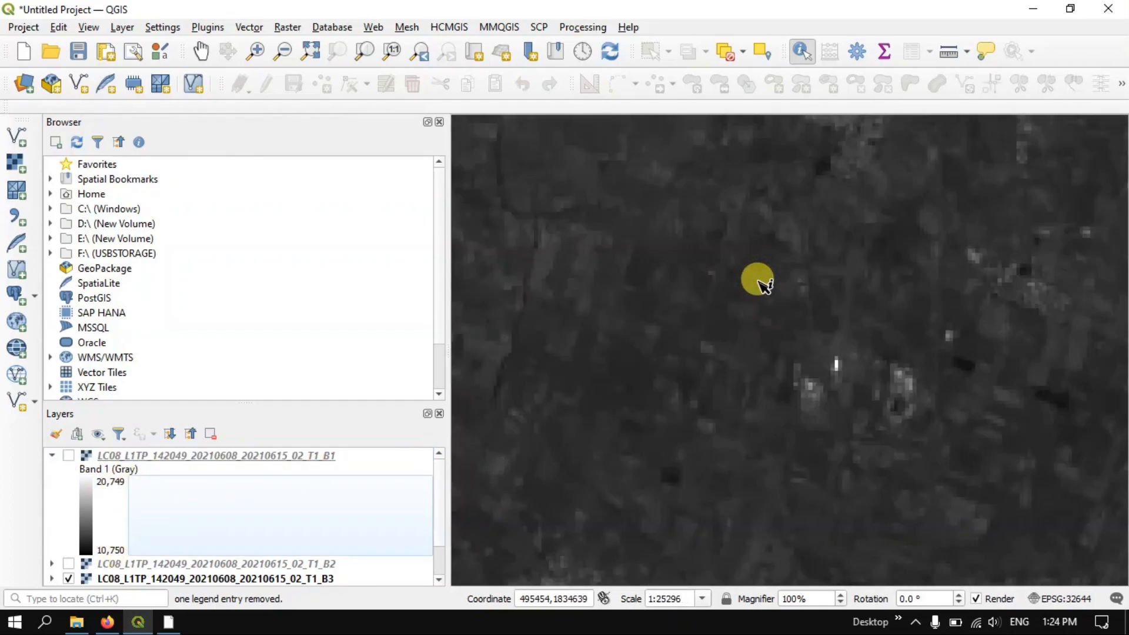
pyautogui.scroll(3, 717, 342)
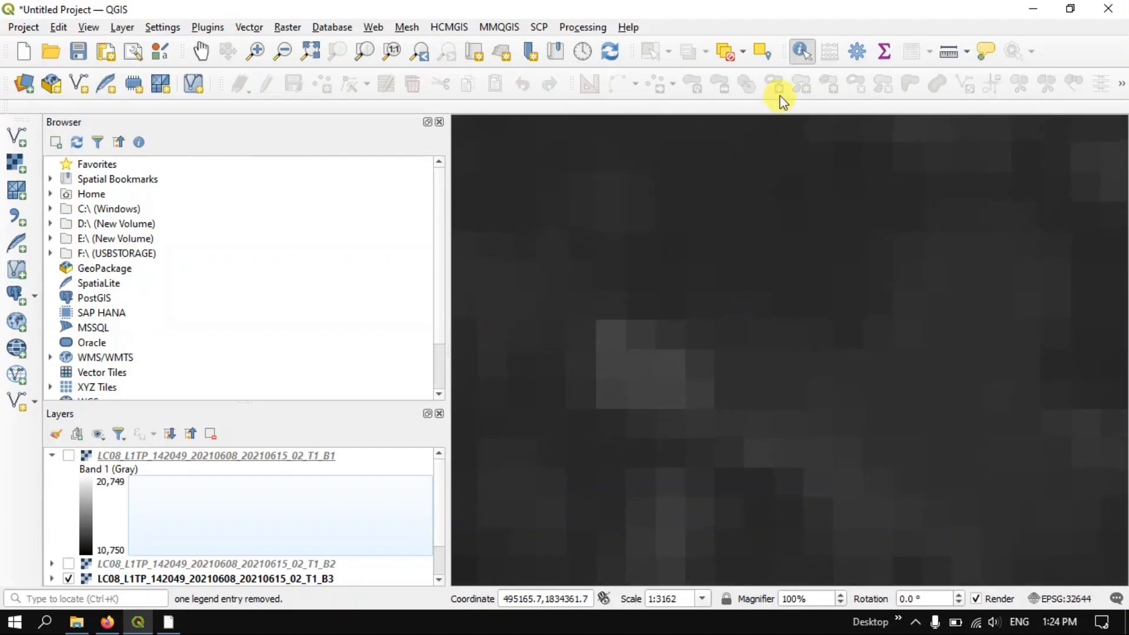
pyautogui.click(618, 340)
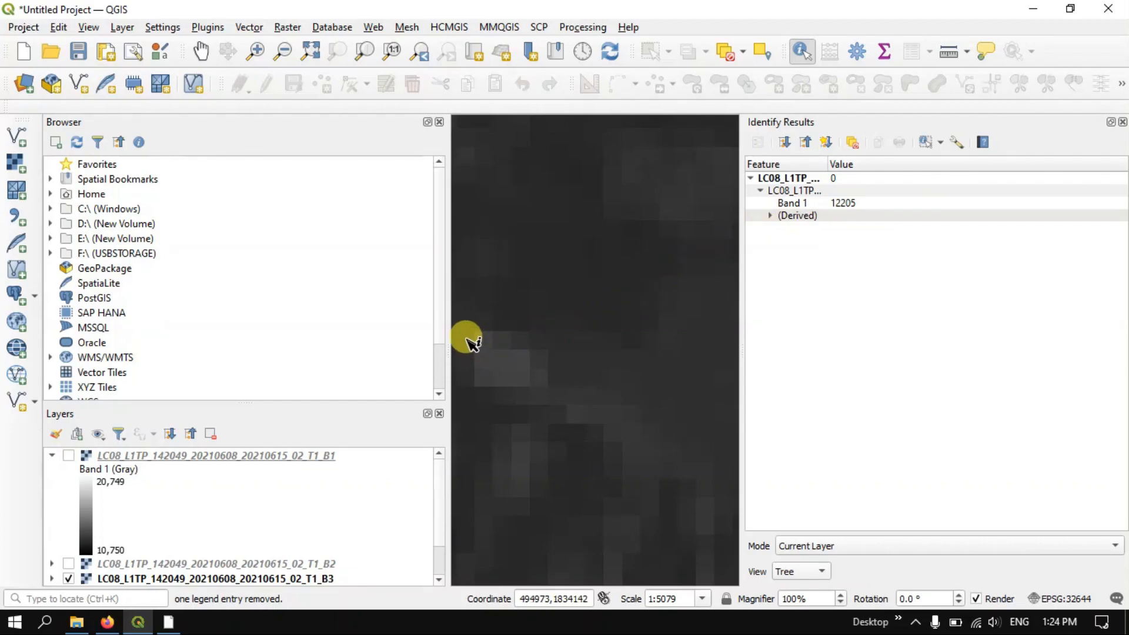
# Check the Landsat 8-9 band resolutions on the USGS page in Firefox, and return to QGIS to identify the darker pixel beside the bright patch
pyautogui.scroll(2, 468, 338)
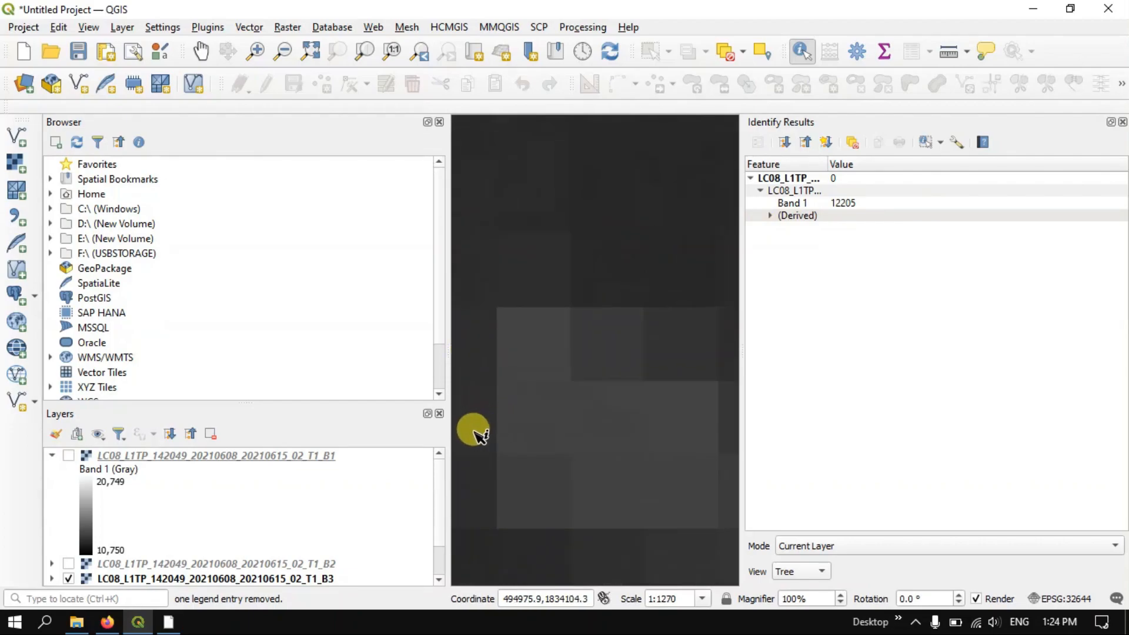
pyautogui.click(112, 624)
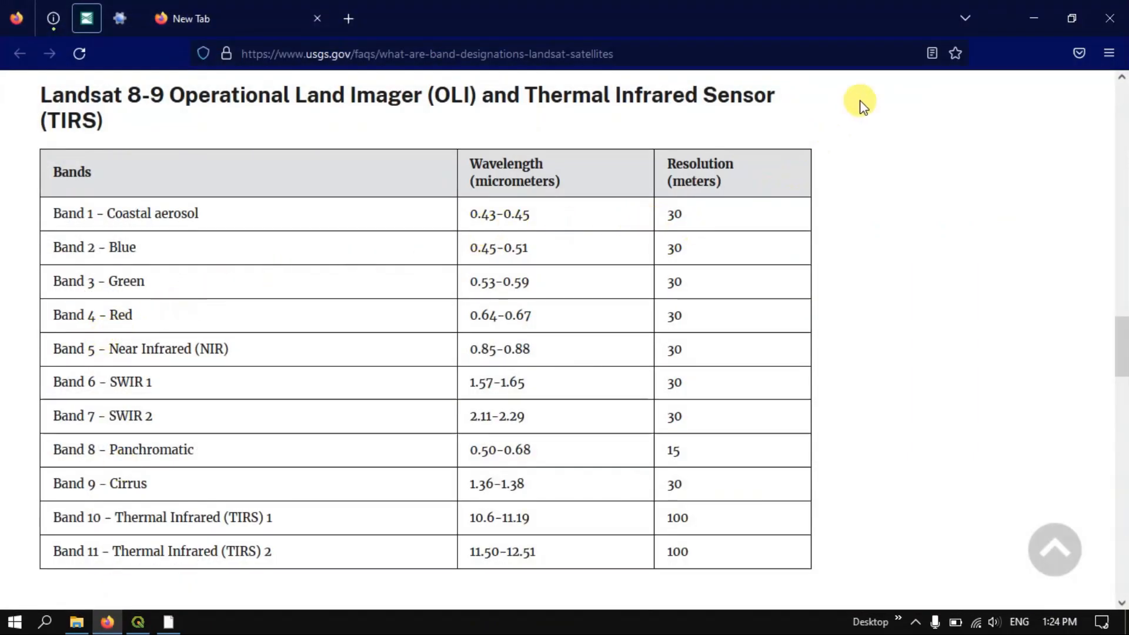
pyautogui.click(1034, 16)
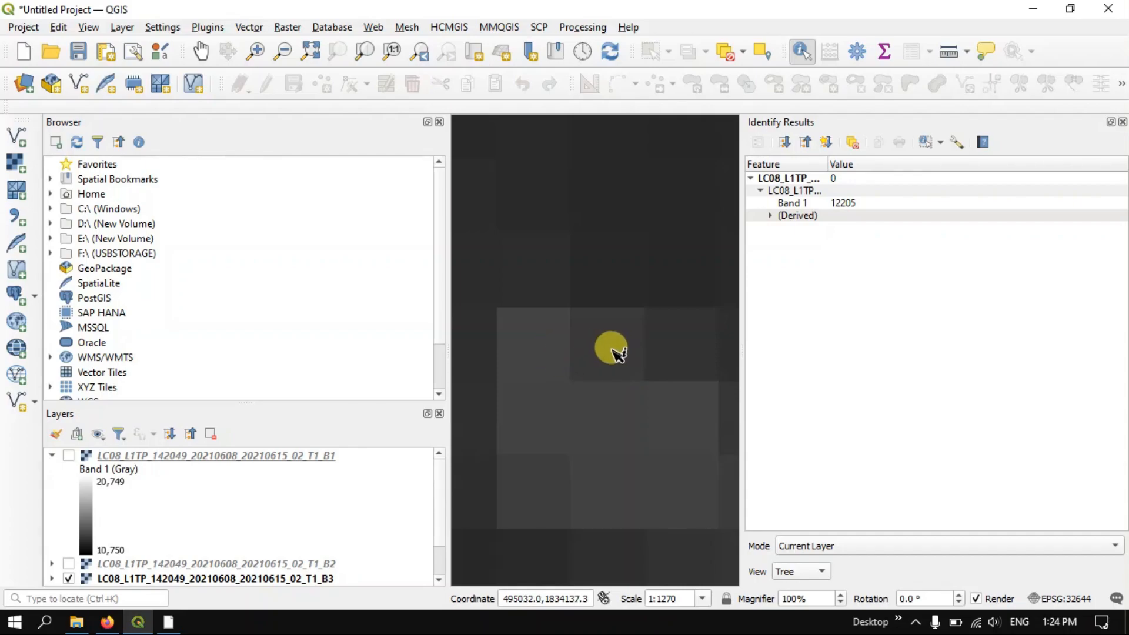
pyautogui.click(612, 352)
# Collapse the B1 layer's legend and show the B2 layer again with the river and northern scene edge in view
pyautogui.scroll(-6, 611, 352)
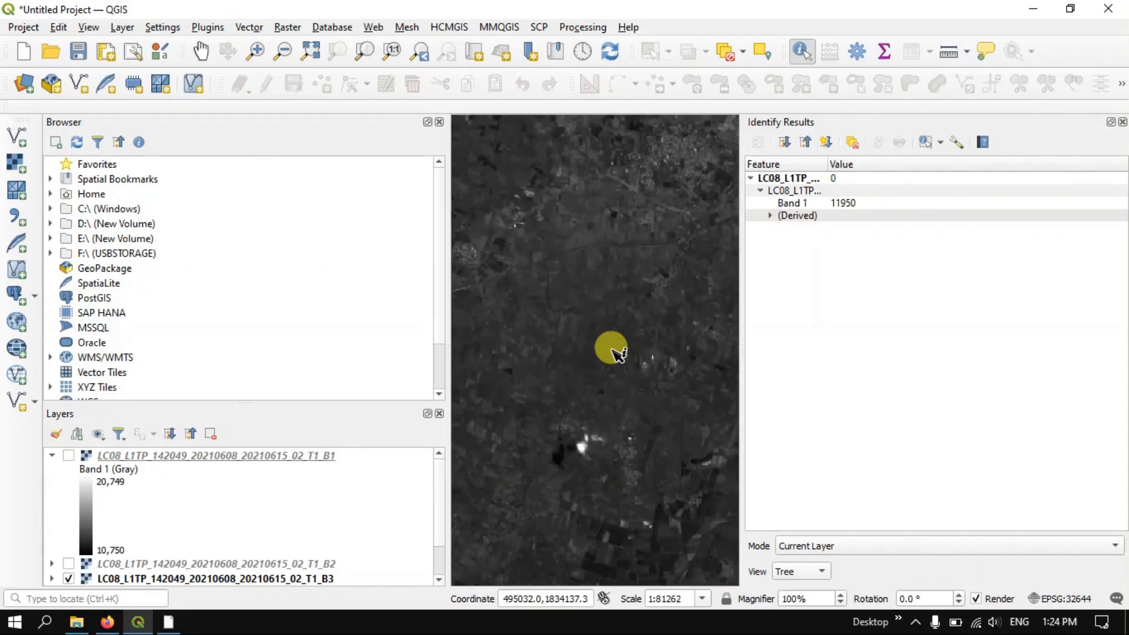
pyautogui.scroll(-2, 612, 352)
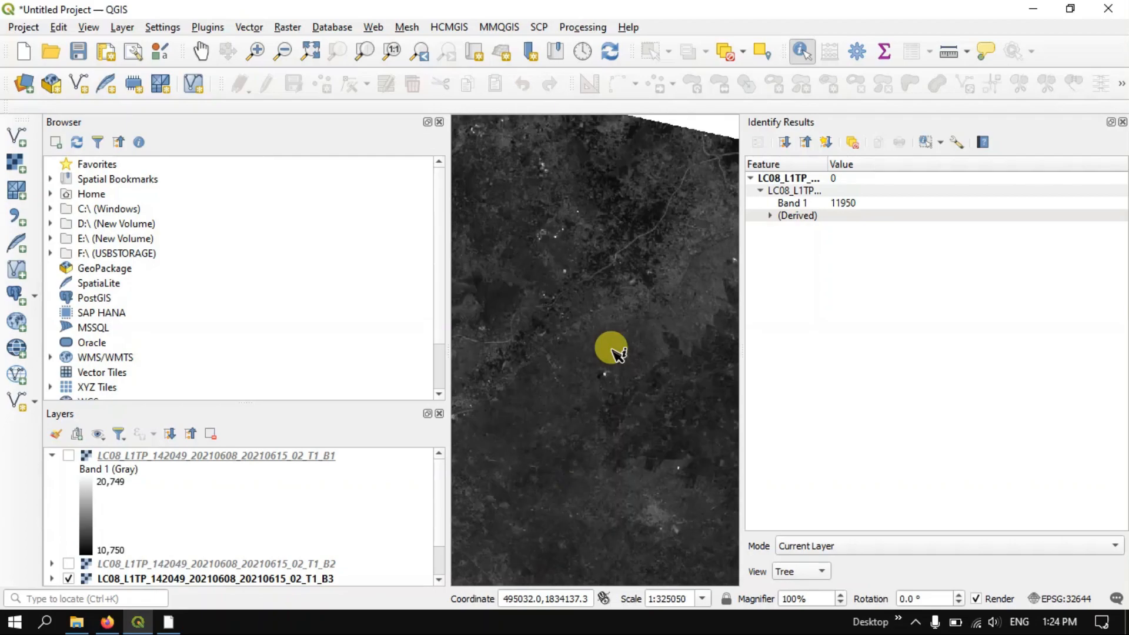
pyautogui.scroll(-1, 611, 351)
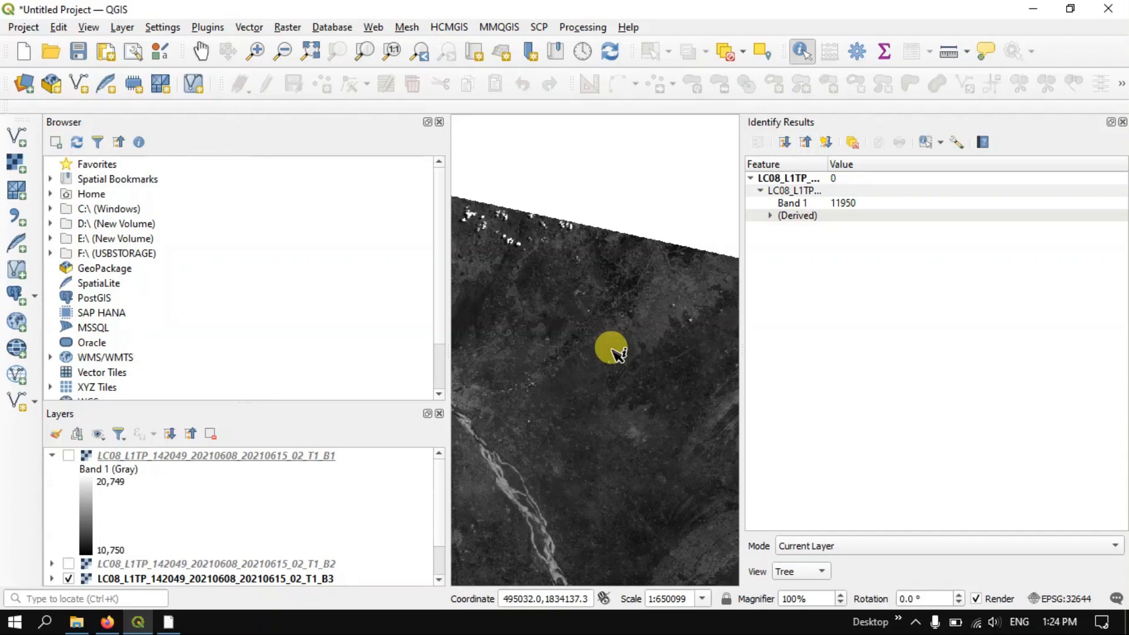
pyautogui.scroll(-1, 614, 353)
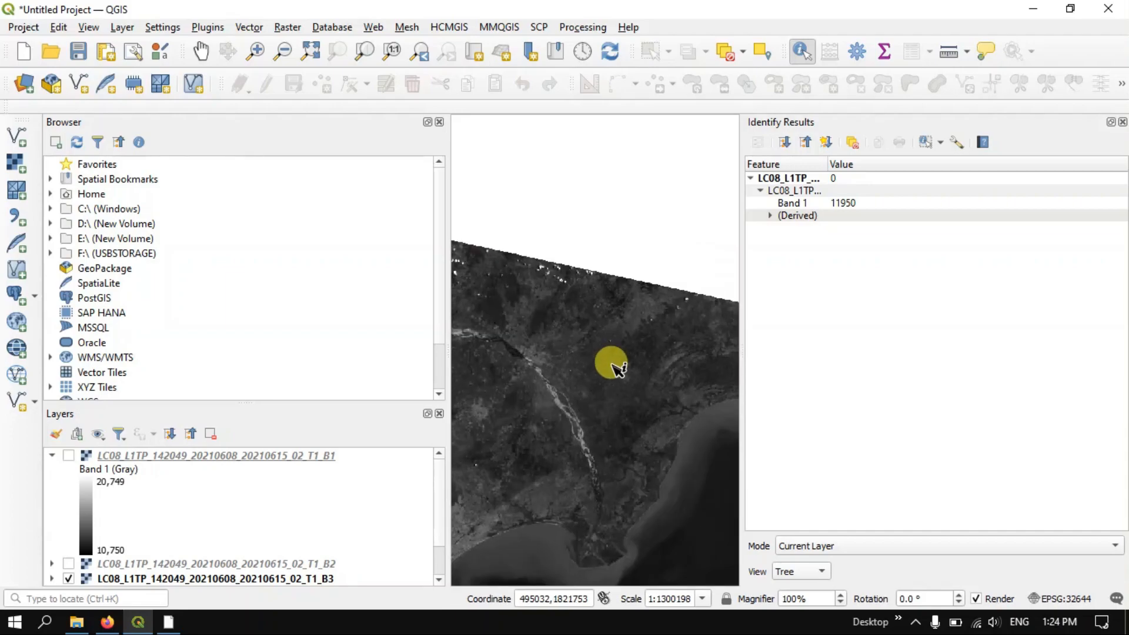
pyautogui.scroll(1, 613, 365)
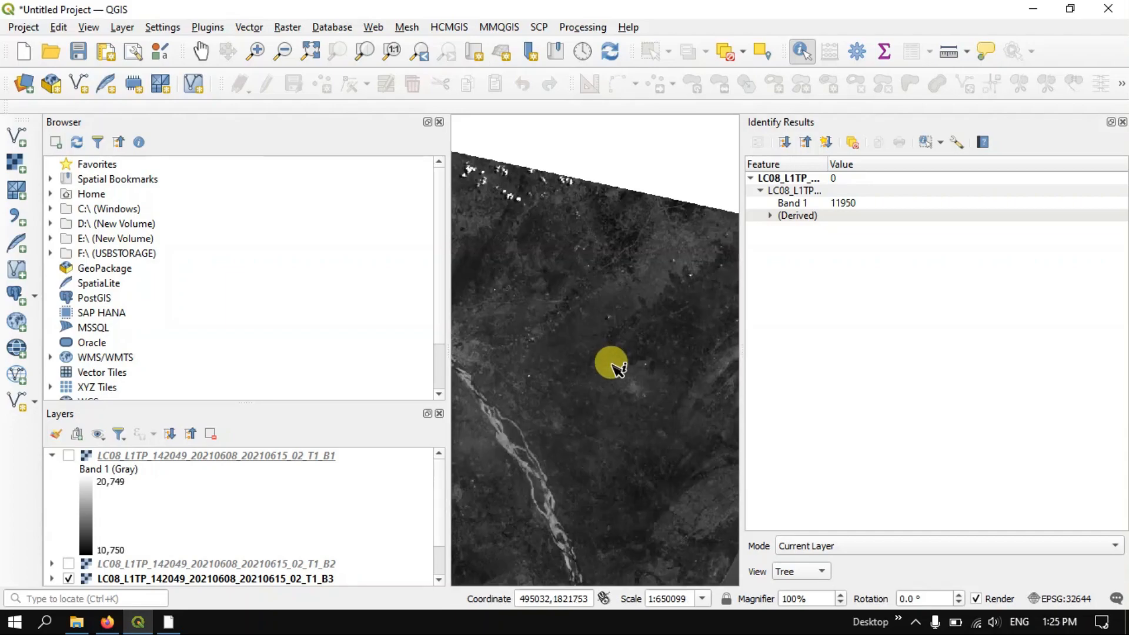
pyautogui.click(53, 456)
pyautogui.click(69, 471)
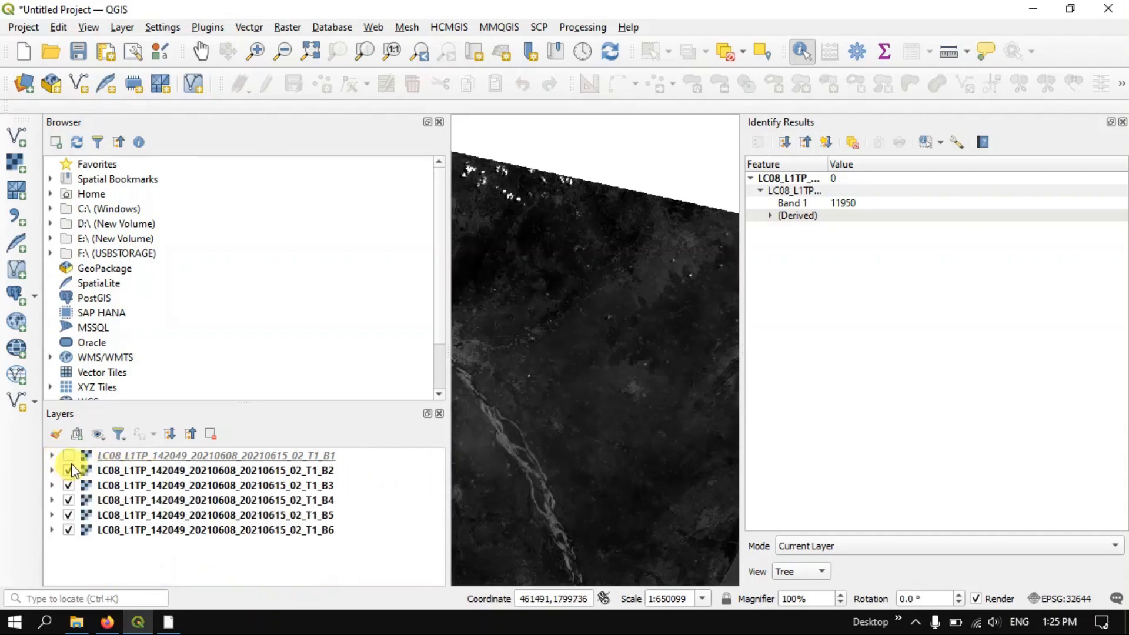
# Show the B1 layer again, close the identify results and bring the whole Landsat scene into view
pyautogui.click(69, 456)
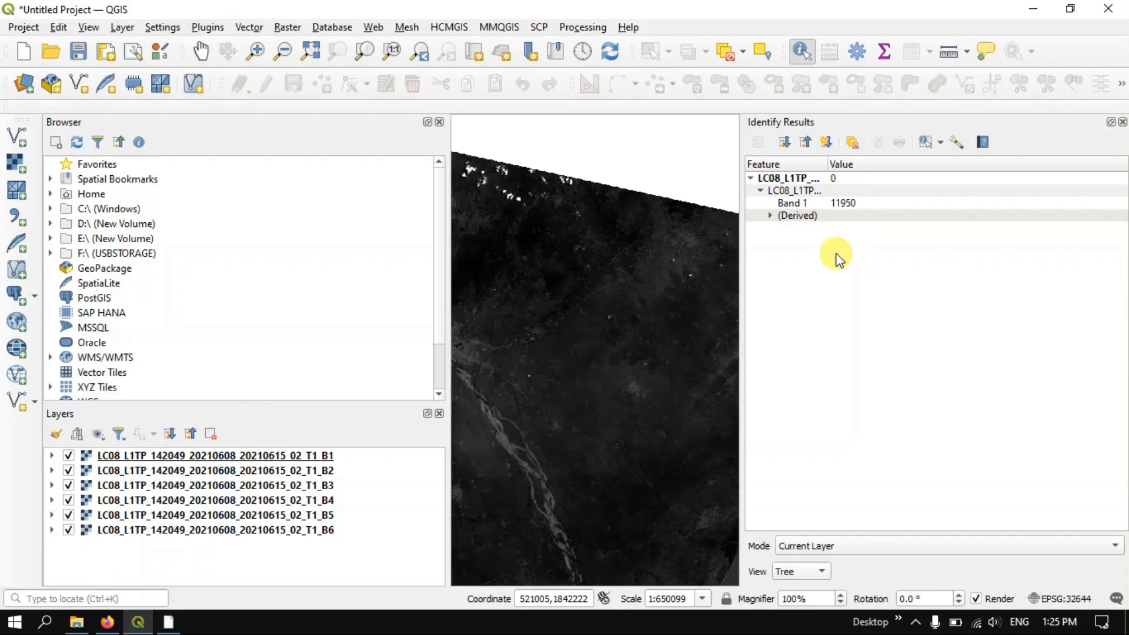
pyautogui.click(1123, 123)
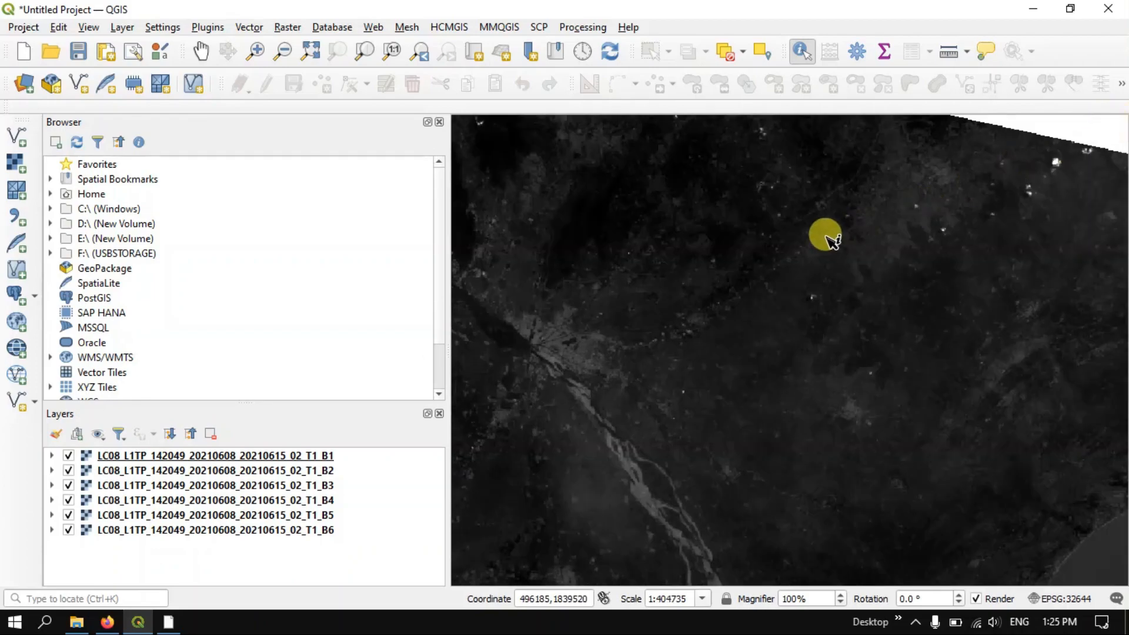
pyautogui.scroll(-1, 825, 236)
pyautogui.scroll(-1, 826, 236)
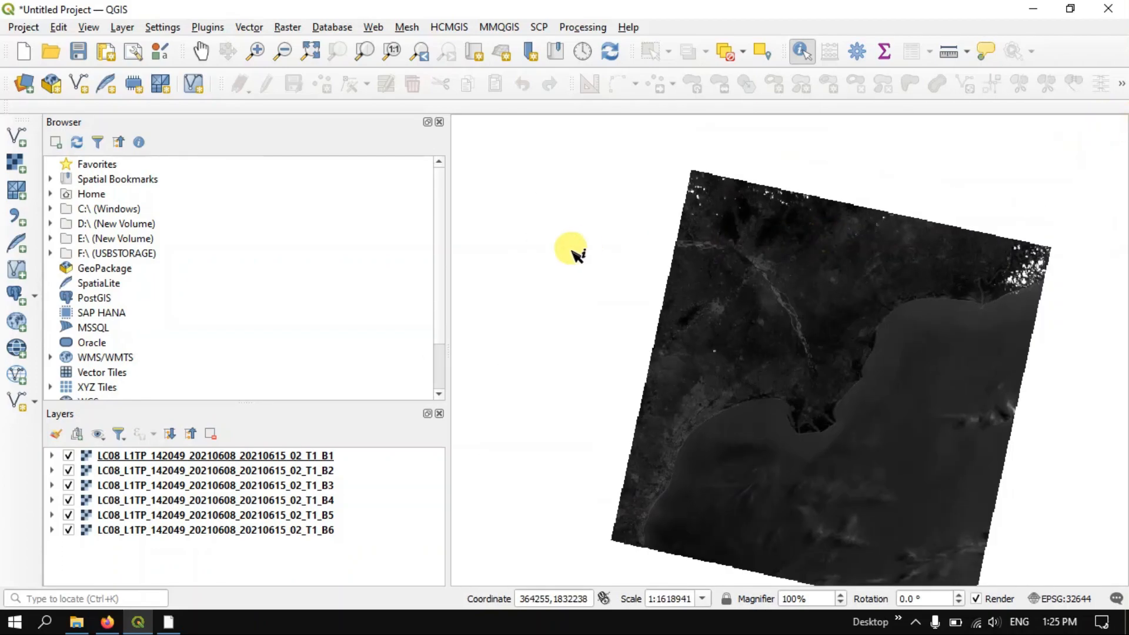
pyautogui.click(201, 51)
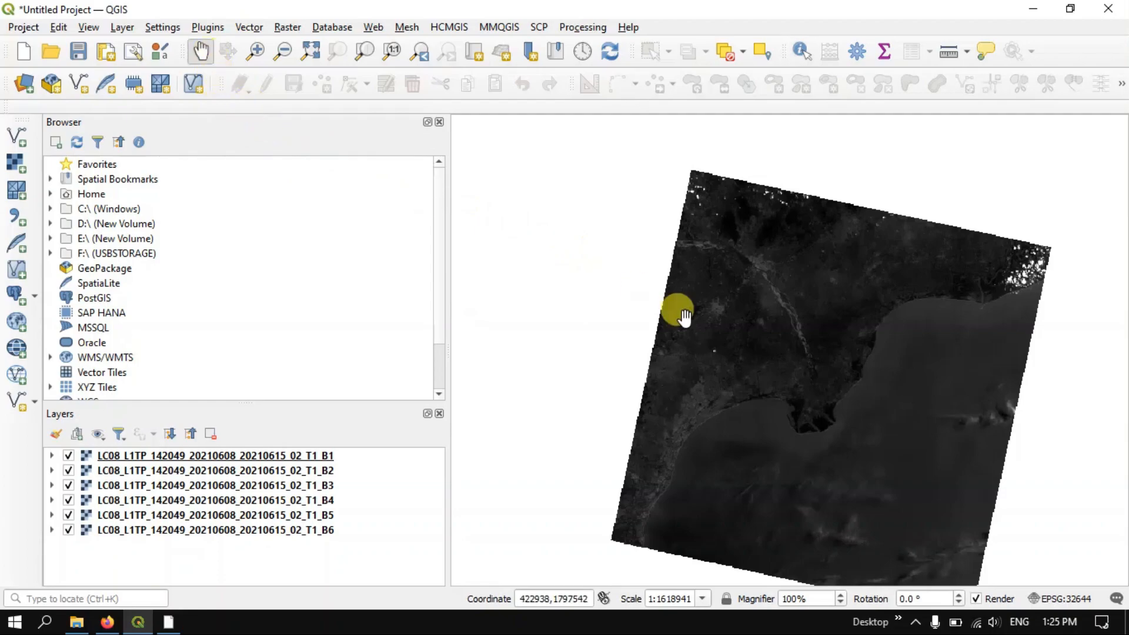
pyautogui.moveTo(703, 331); pyautogui.dragTo(641, 294)
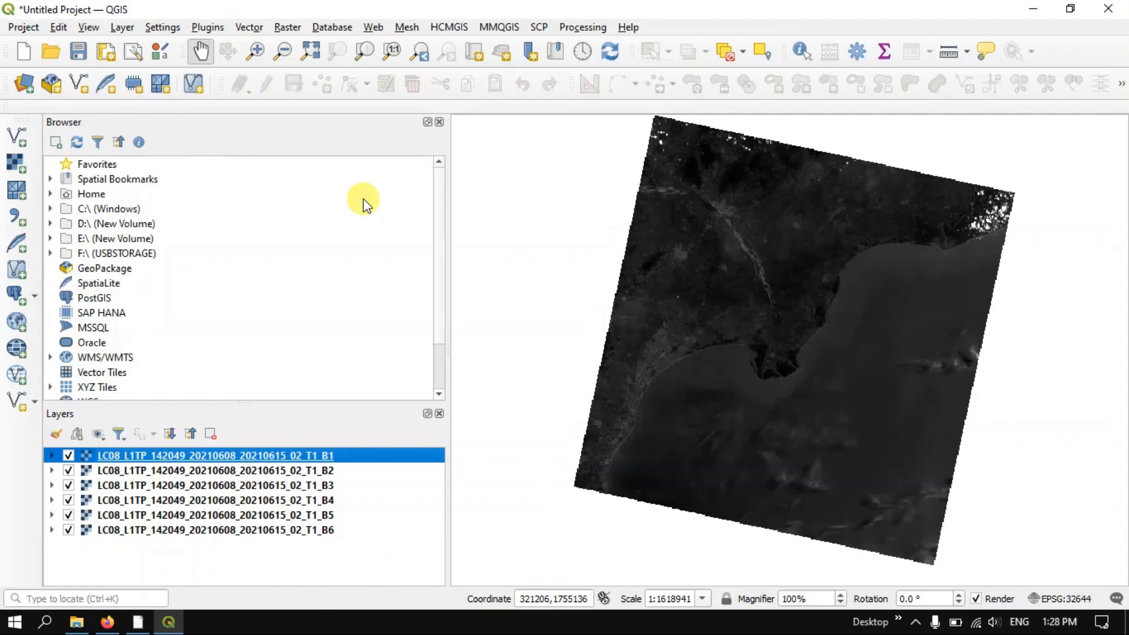
# Set up a raster Merge with bands B2, B3, B4 and B5 as input layers, placing each input file into a separate band
pyautogui.click(287, 27)
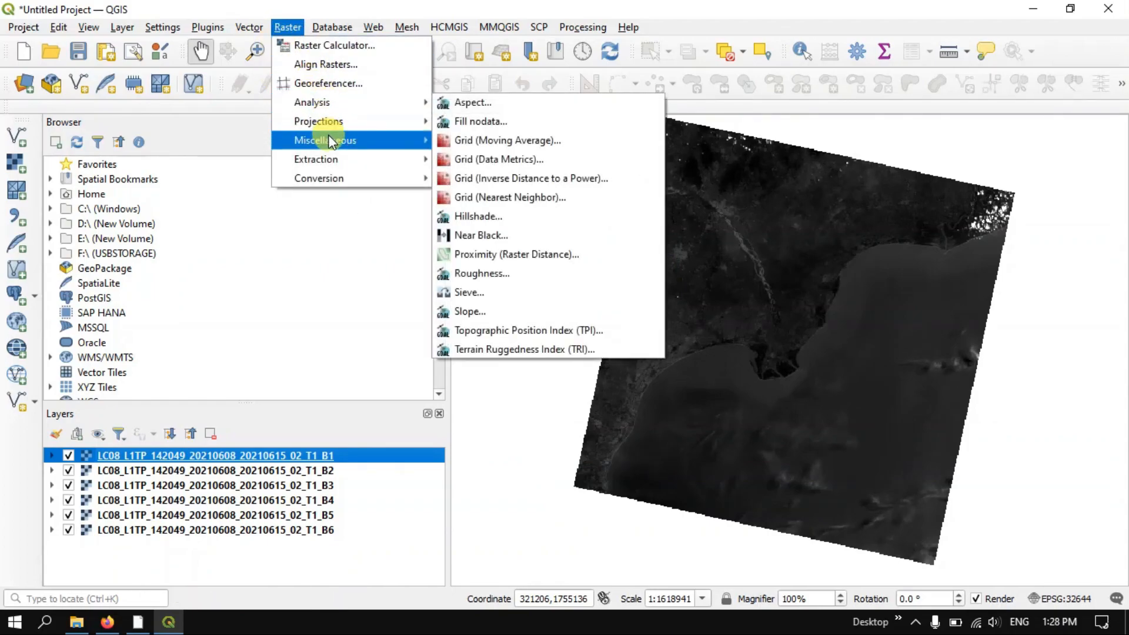
pyautogui.moveTo(333, 142)
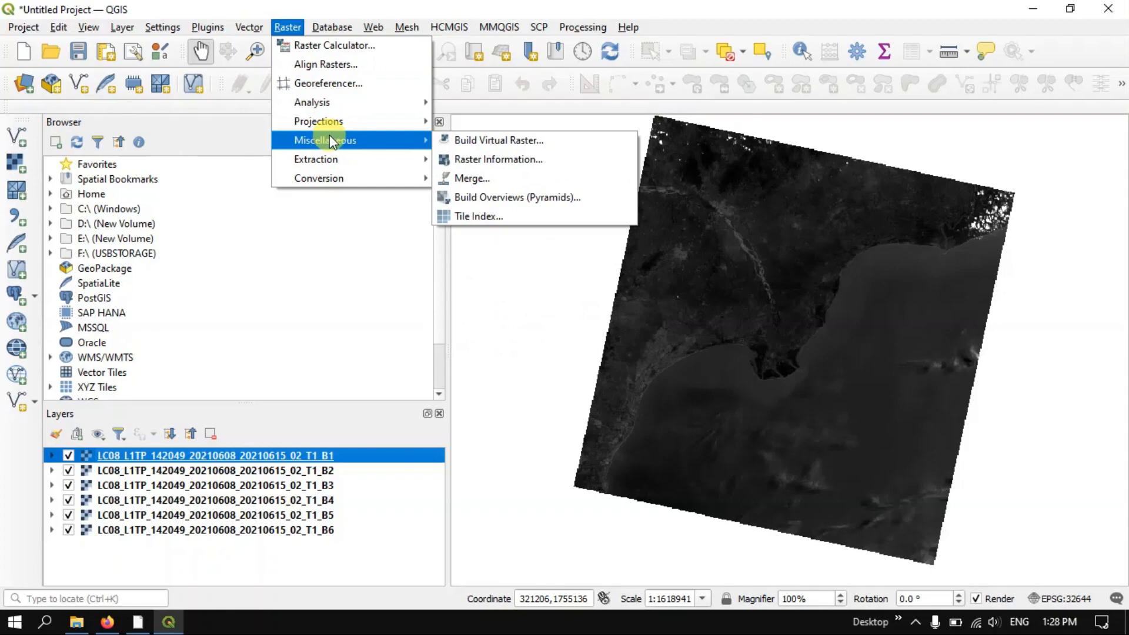
pyautogui.click(481, 175)
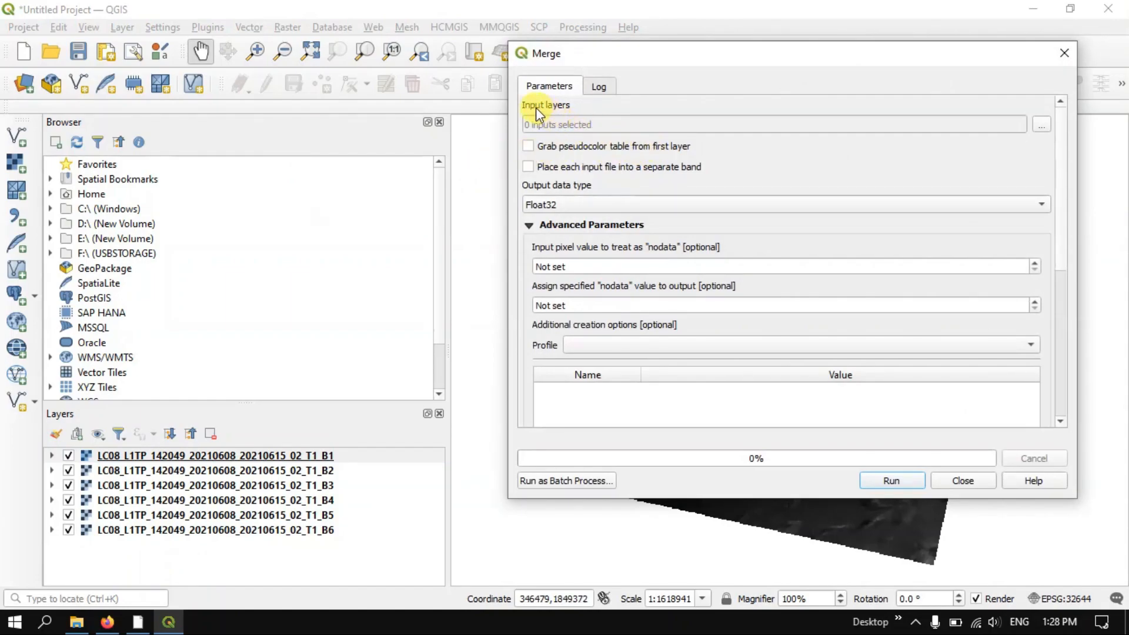
pyautogui.click(1041, 125)
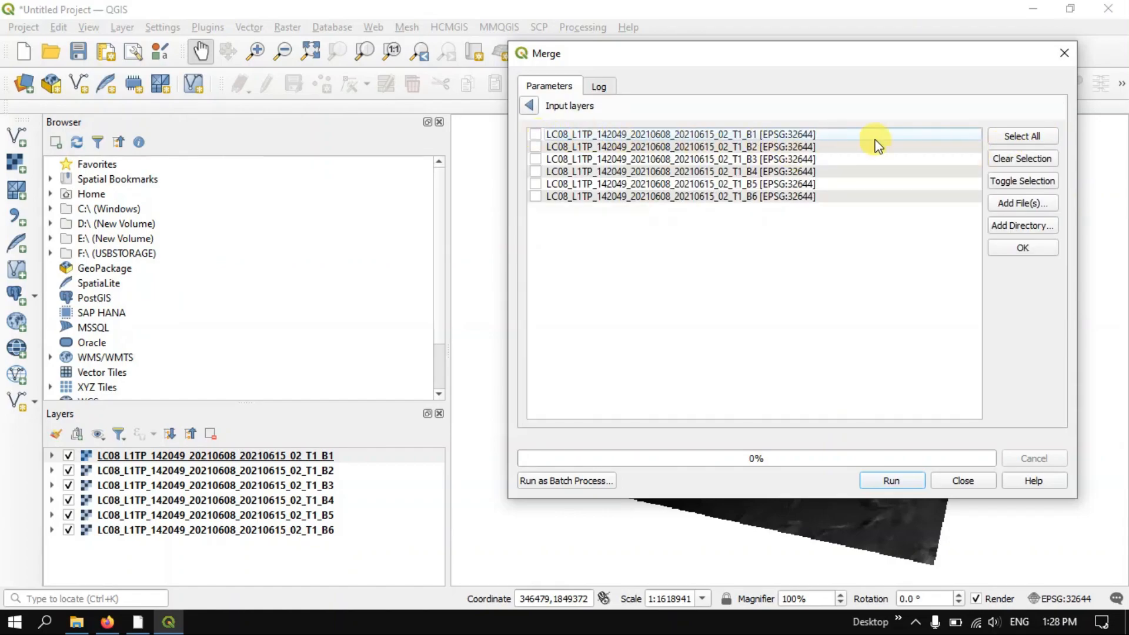
pyautogui.click(1020, 140)
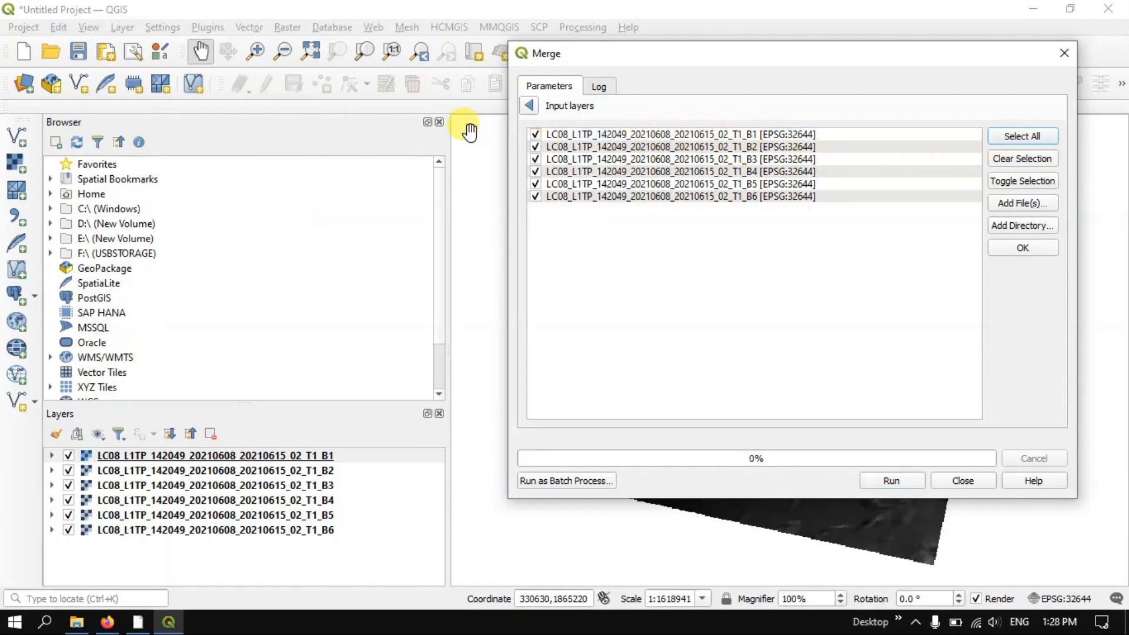
pyautogui.click(537, 135)
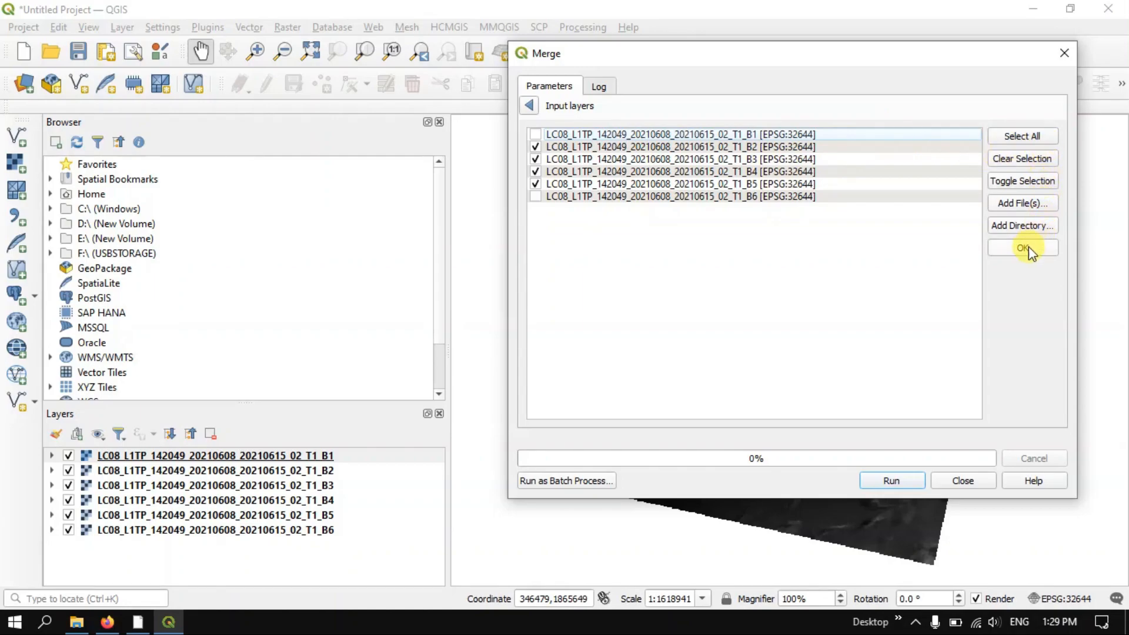
pyautogui.click(1020, 206)
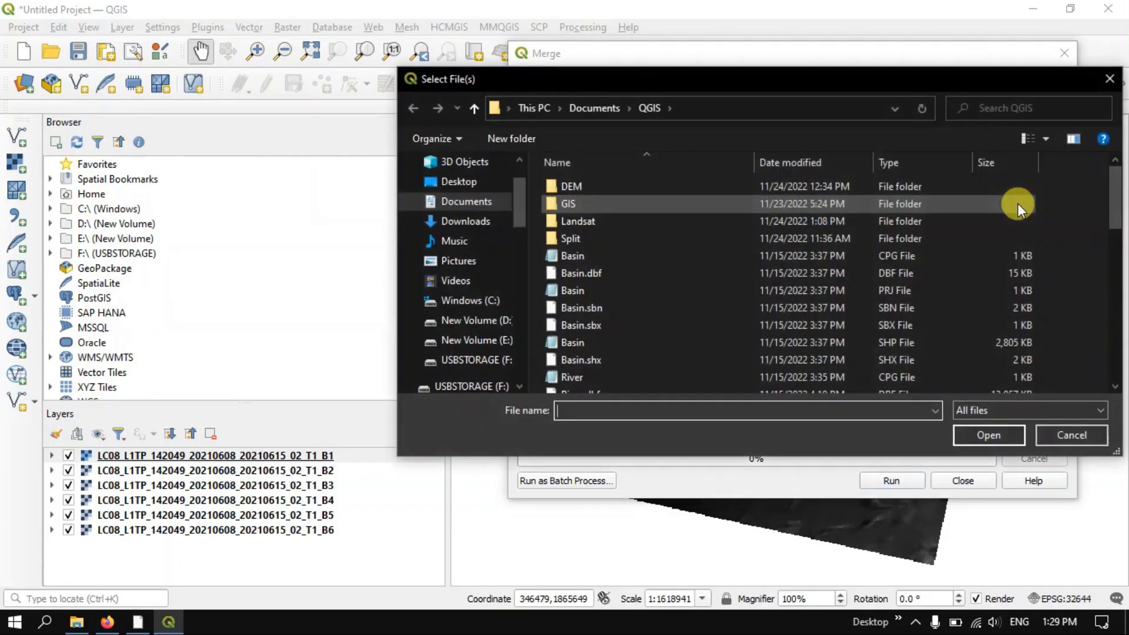
pyautogui.click(1102, 83)
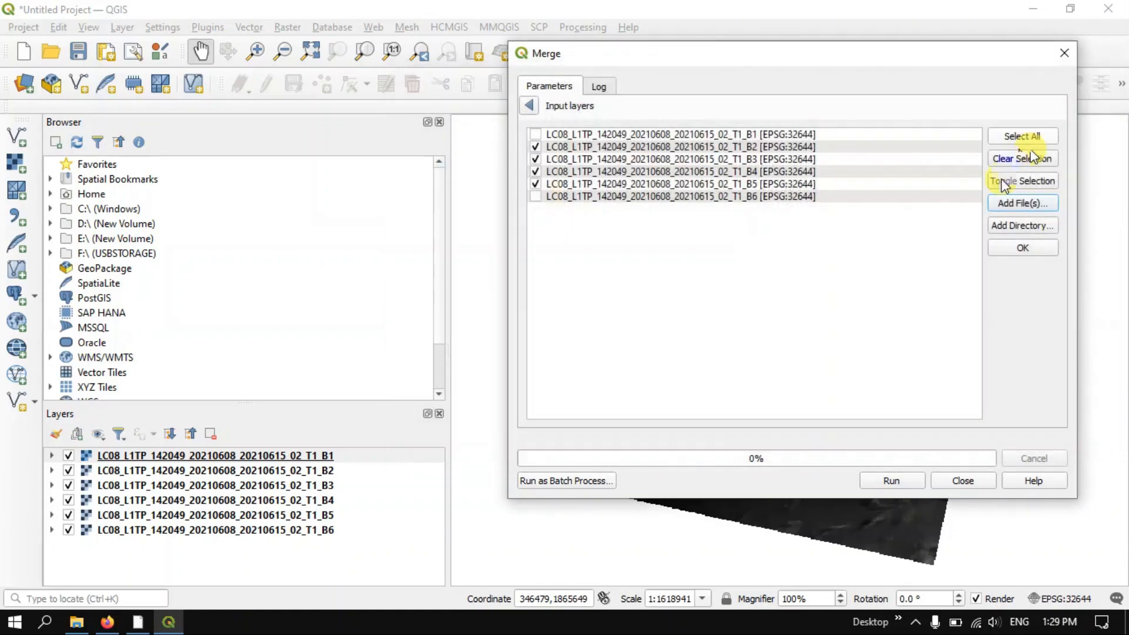
pyautogui.click(1023, 249)
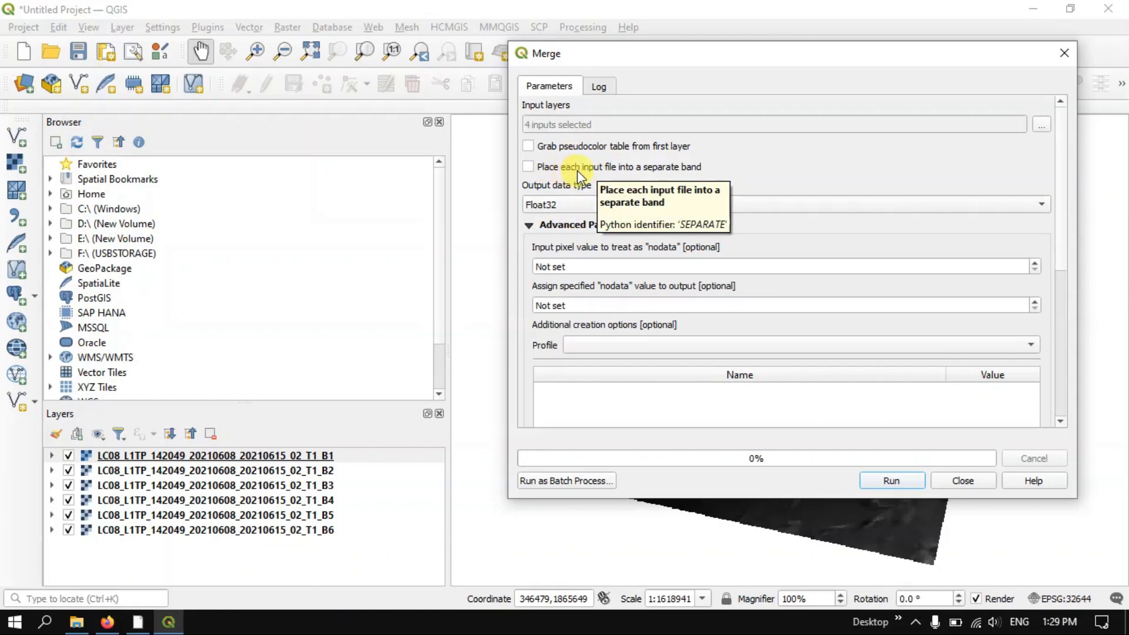
pyautogui.click(528, 169)
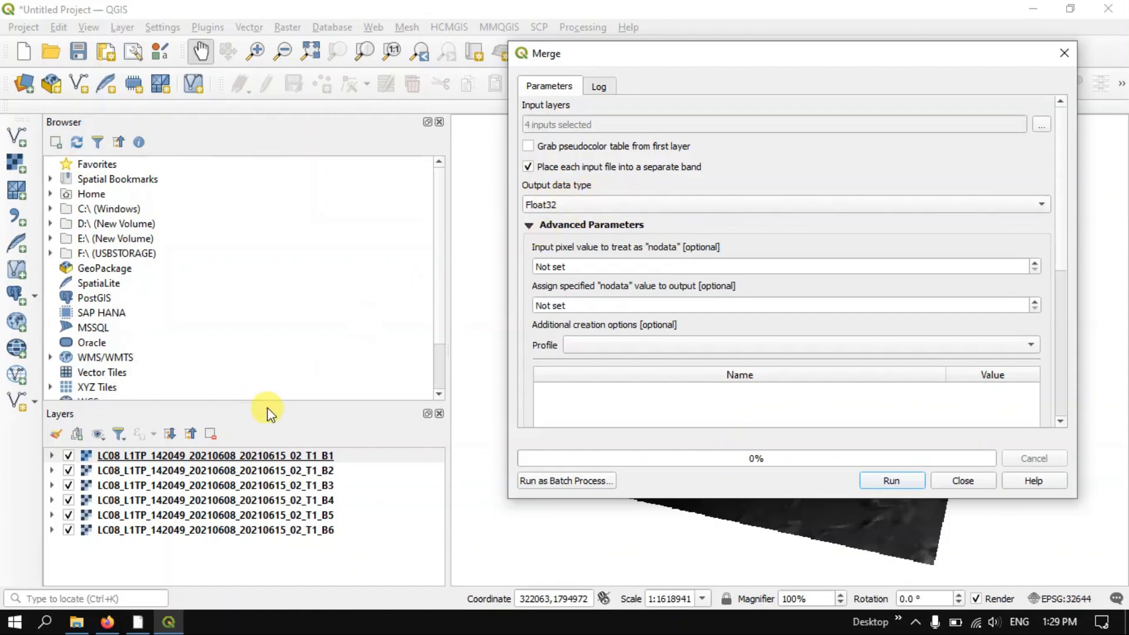
# Check the B1 layer's data type in its layer information
pyautogui.rightClick(283, 458)
pyautogui.click(328, 452)
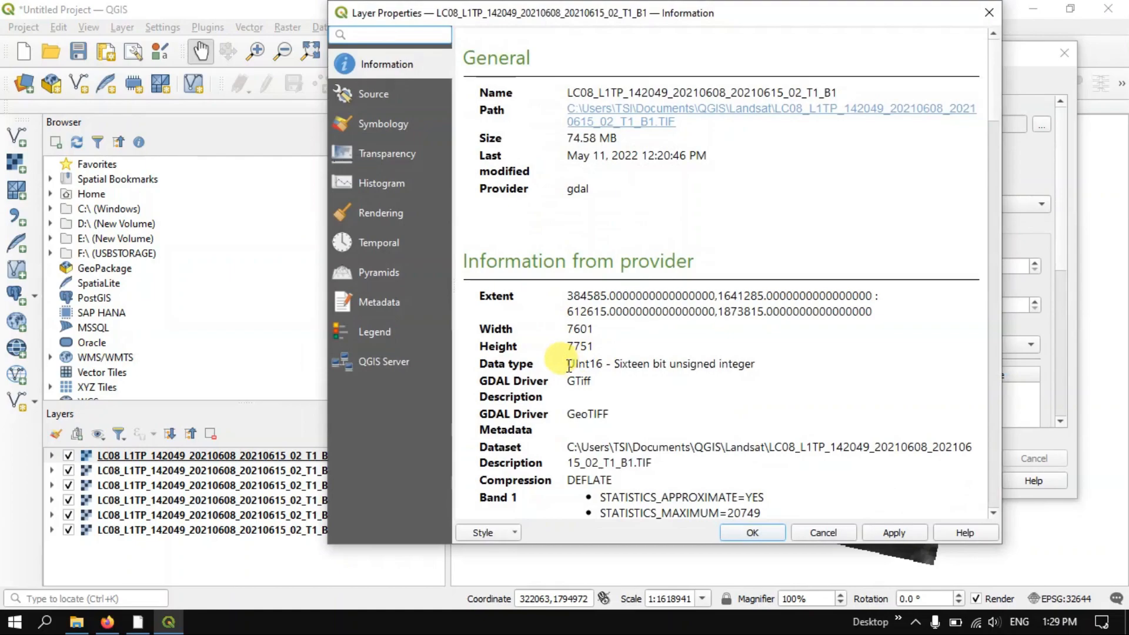
pyautogui.moveTo(568, 365); pyautogui.dragTo(603, 369)
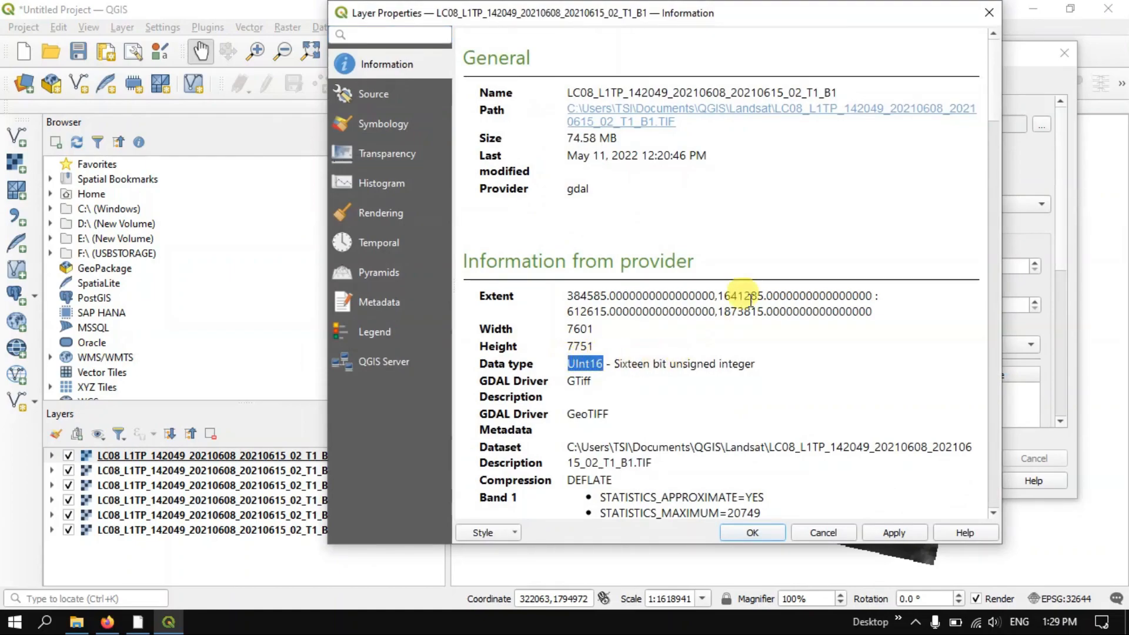
pyautogui.click(988, 13)
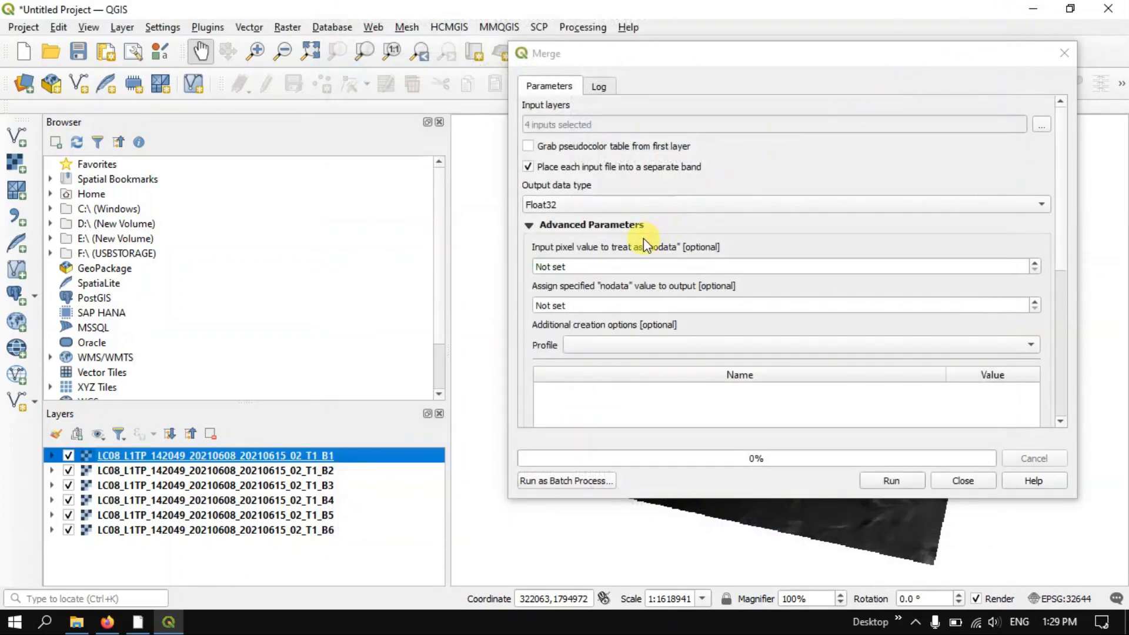
# Set the merge output data type to UInt16, run the merge and view the merged raster on the map
pyautogui.click(566, 207)
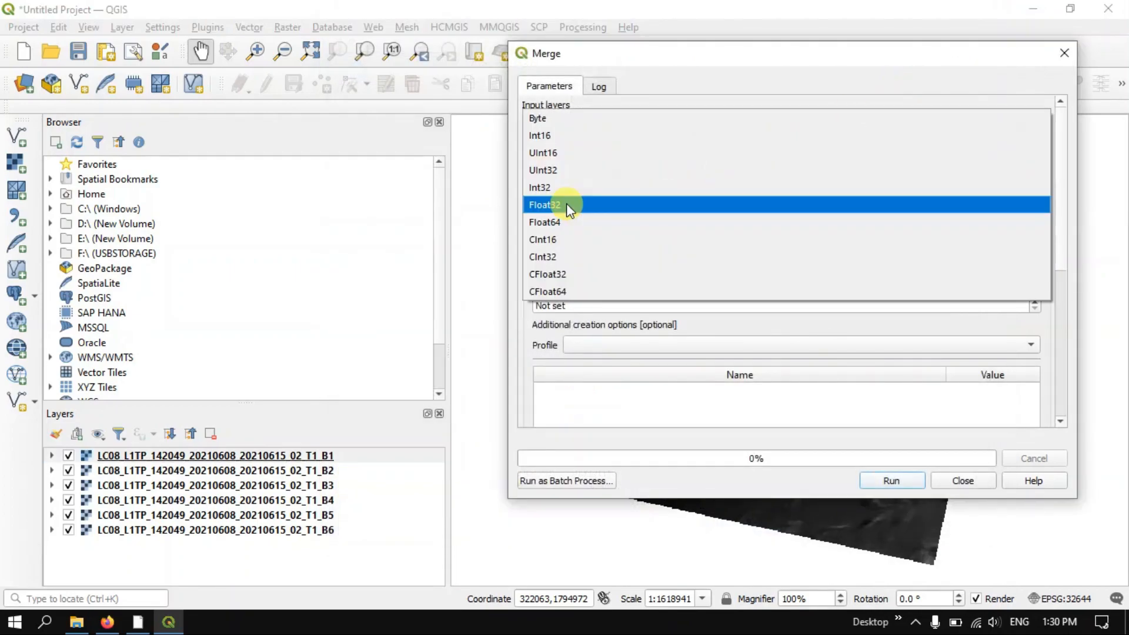
pyautogui.click(587, 154)
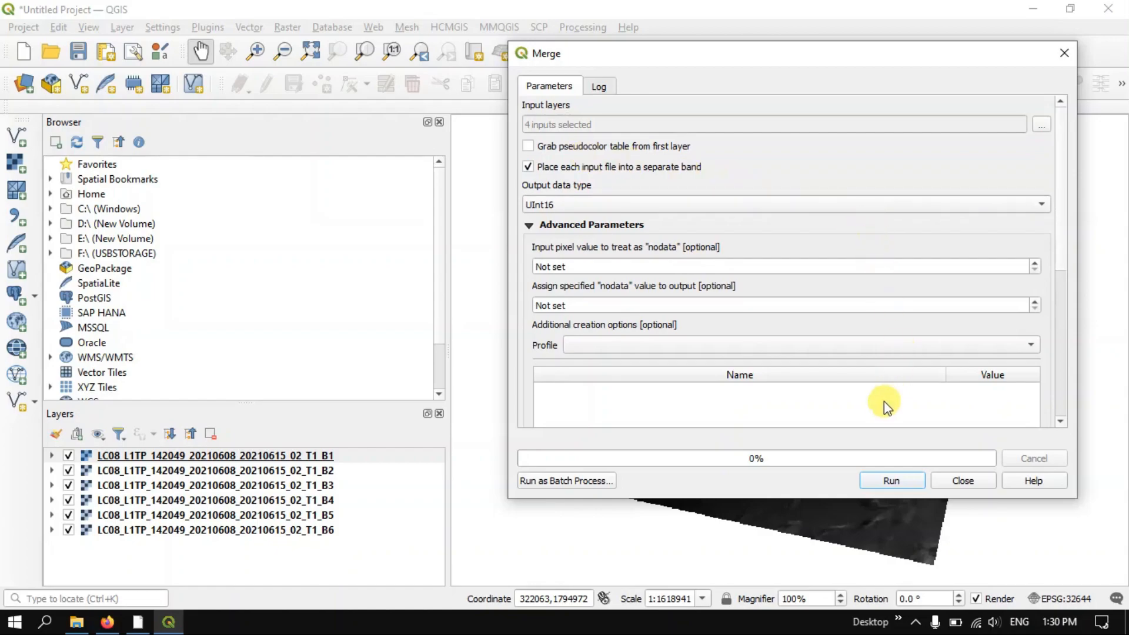
pyautogui.click(902, 479)
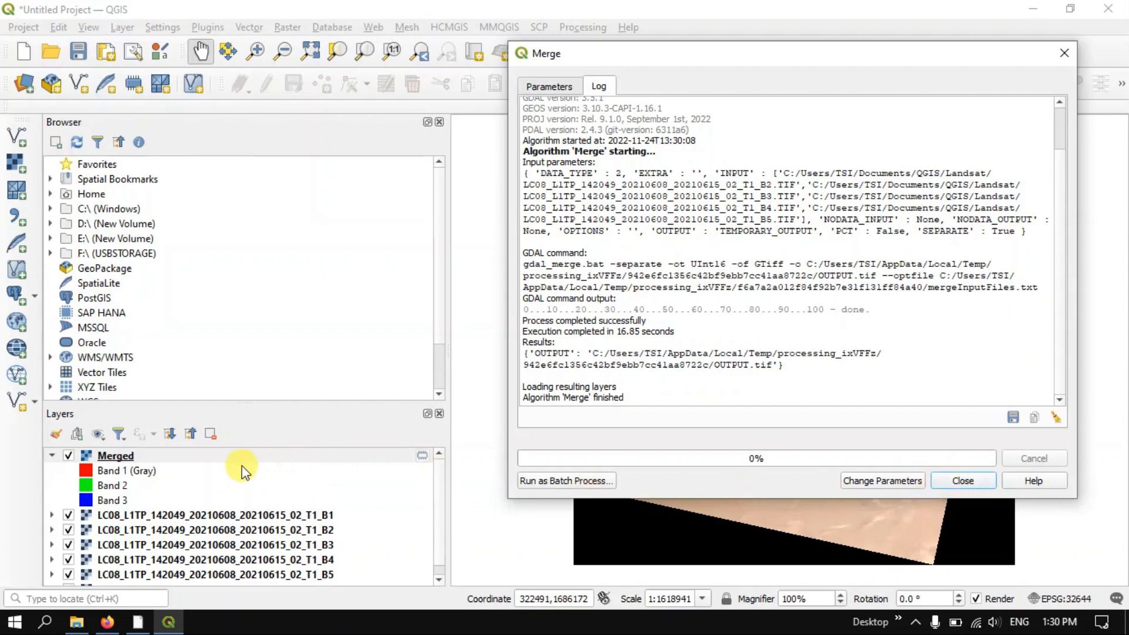
pyautogui.click(967, 480)
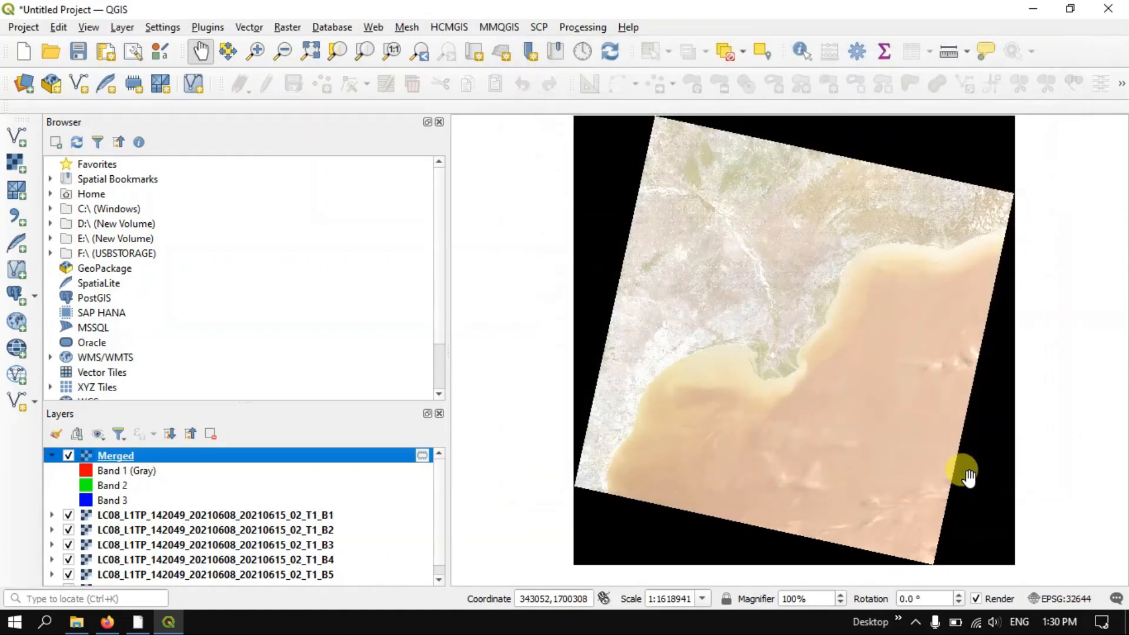
pyautogui.scroll(1, 773, 207)
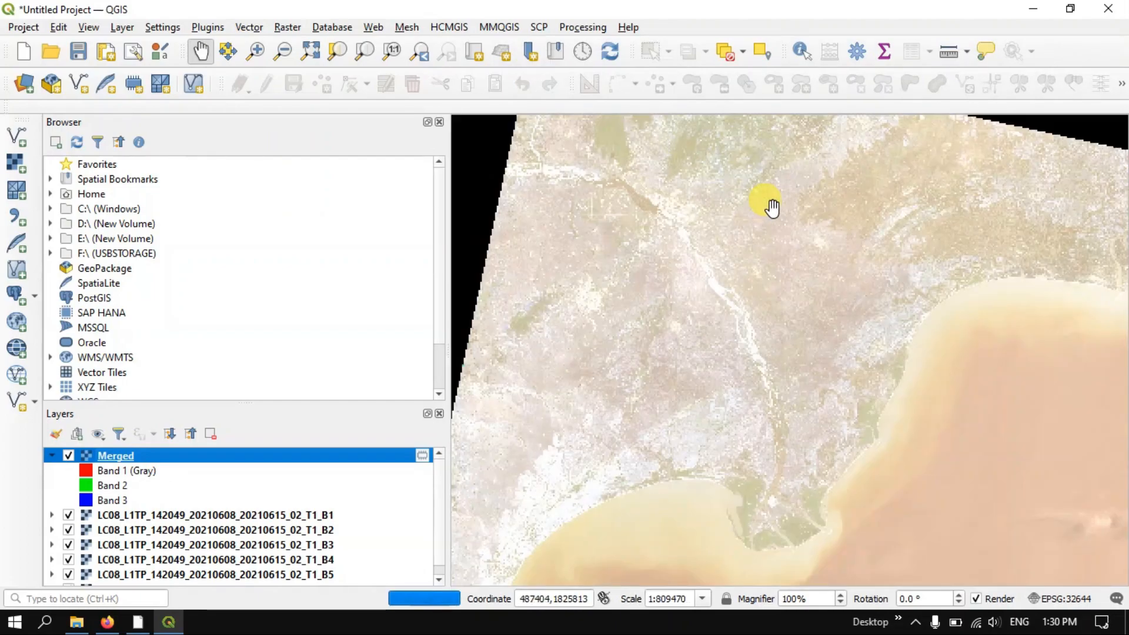
pyautogui.scroll(-1, 765, 270)
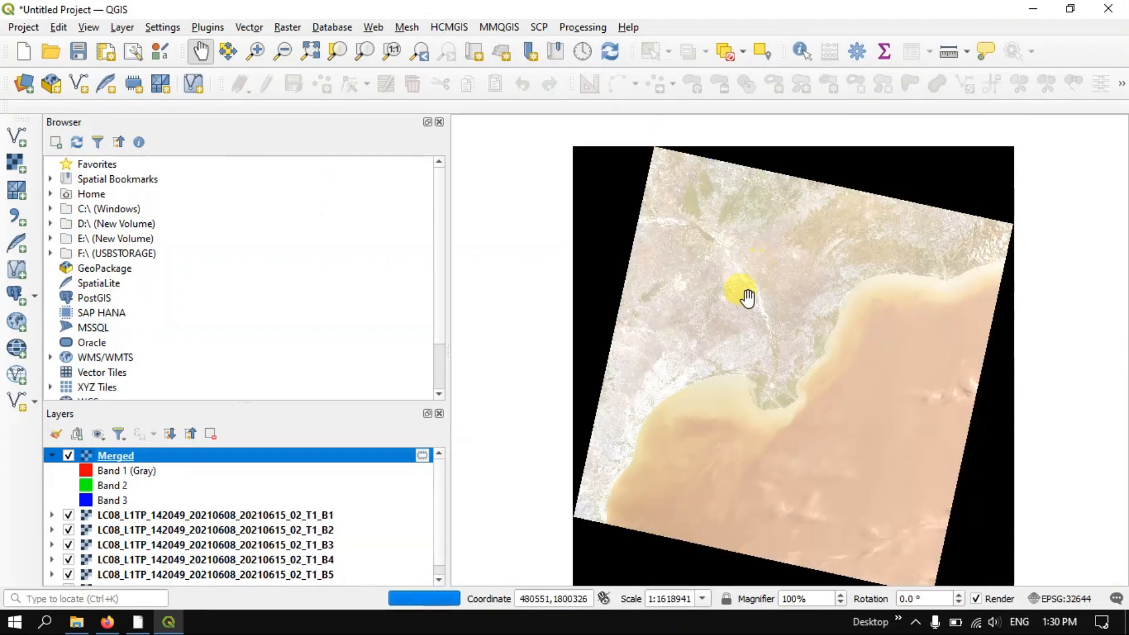
# Open the Merged layer's symbology settings and keep the Multiband color render type
pyautogui.rightClick(182, 457)
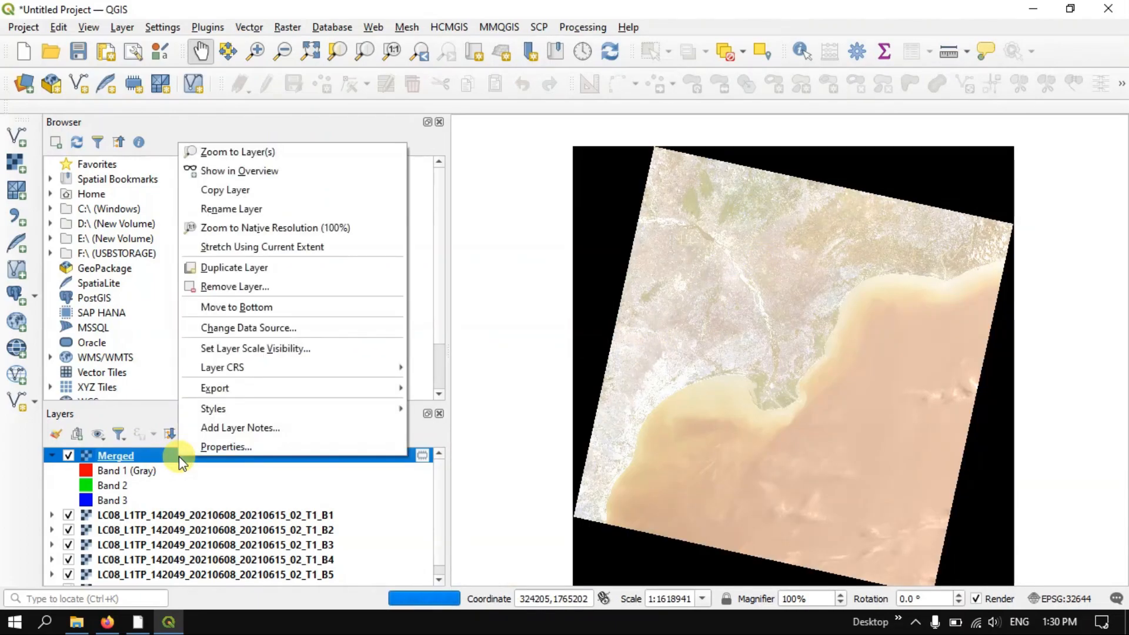
pyautogui.click(215, 450)
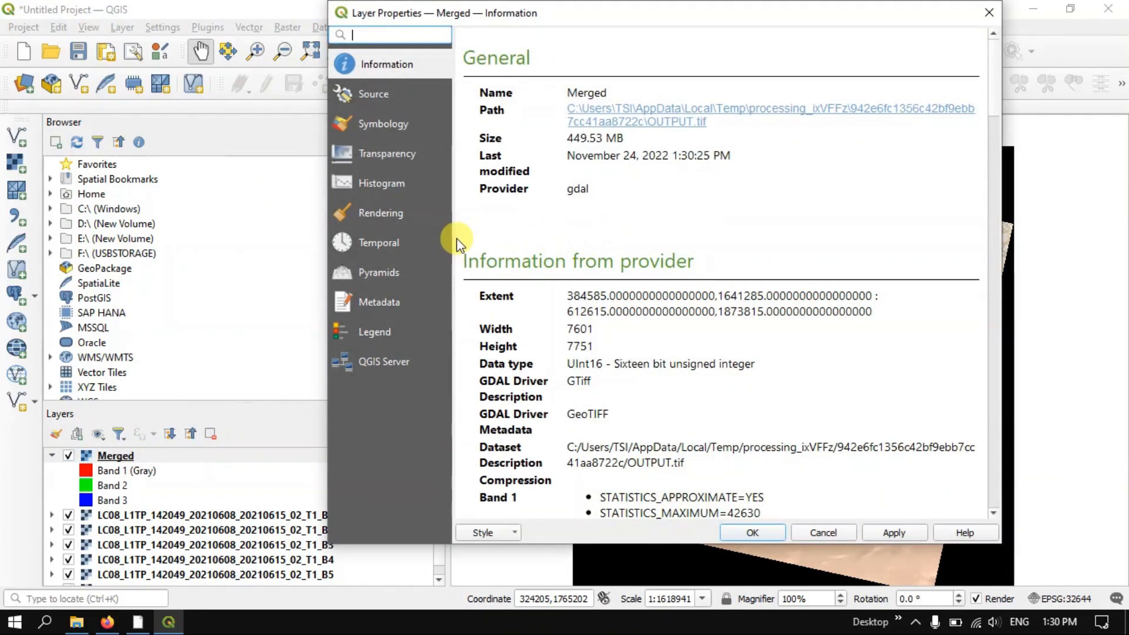
pyautogui.click(398, 126)
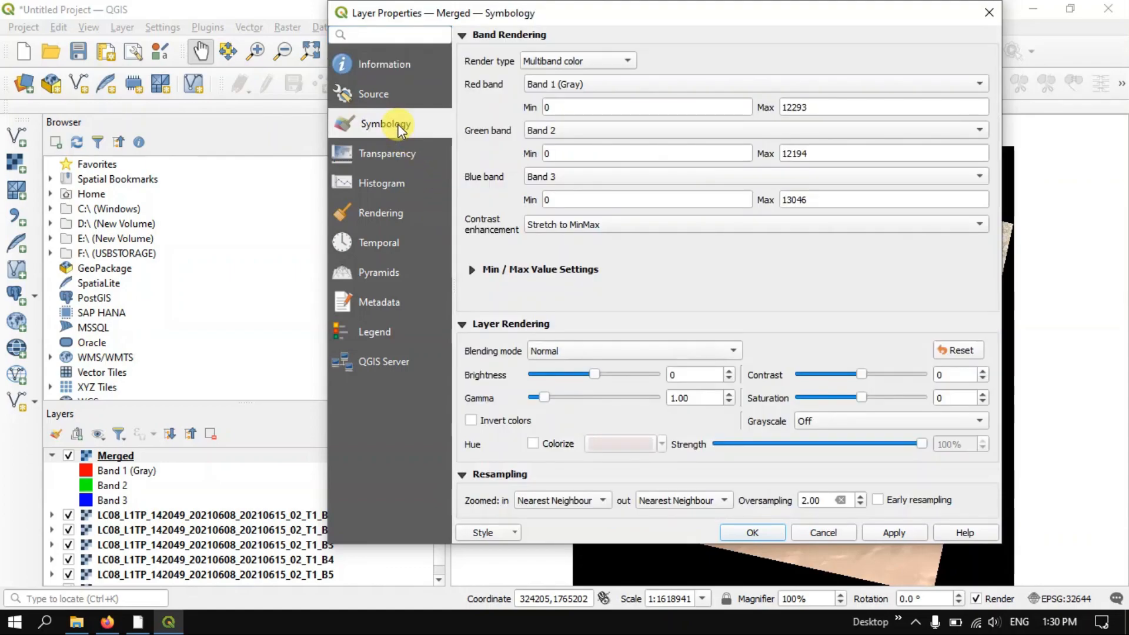
pyautogui.click(580, 61)
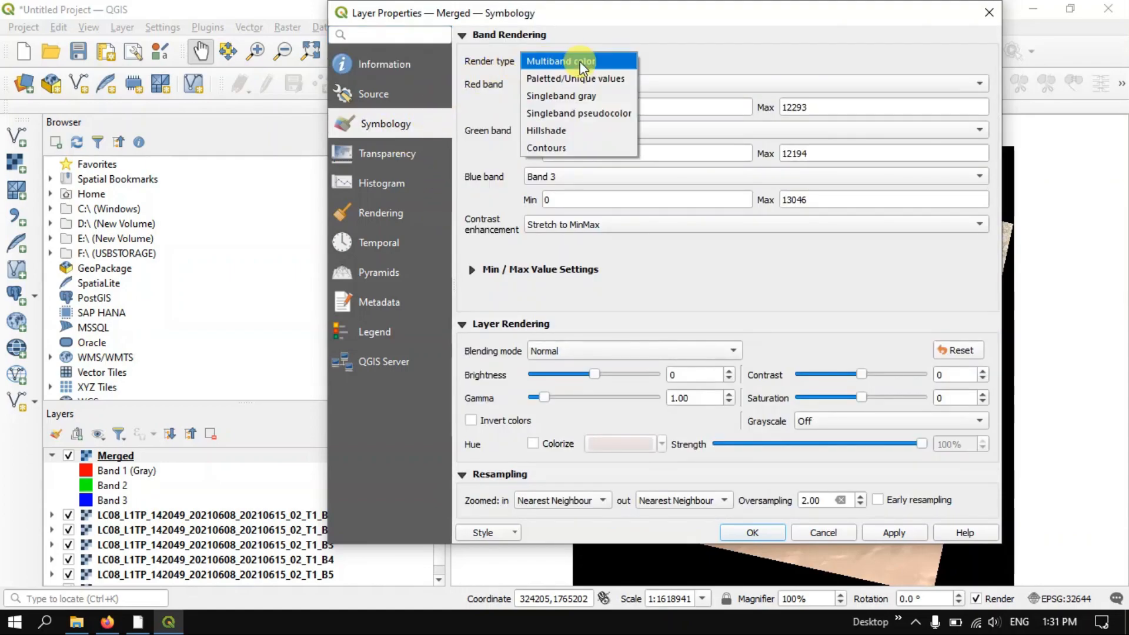
pyautogui.click(580, 61)
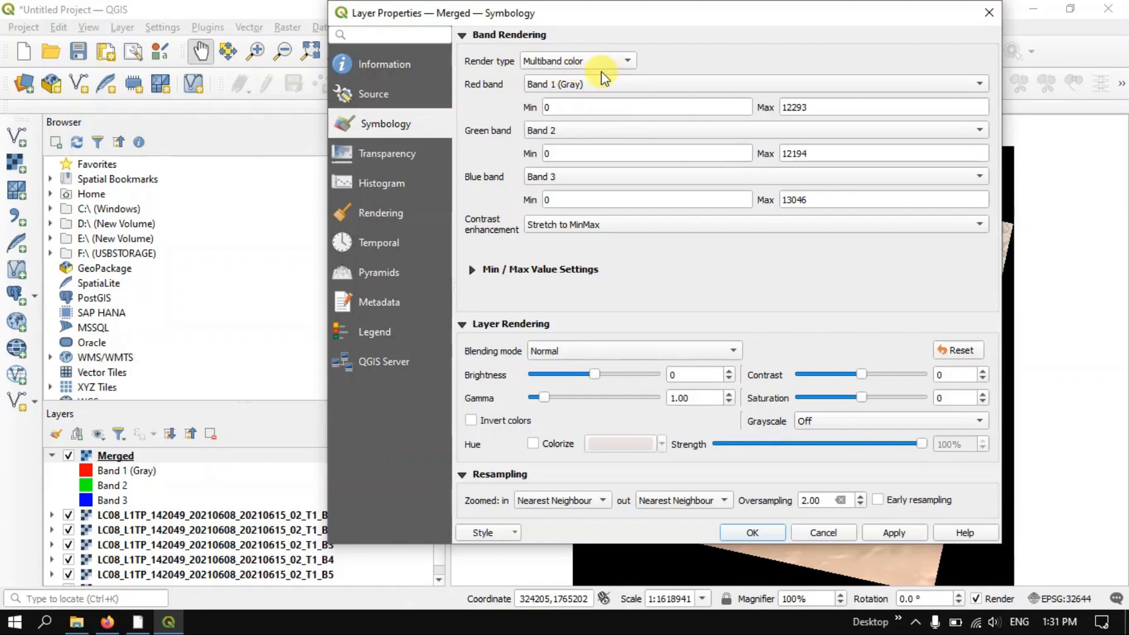
# Assign Band 4 to red, Band 3 to green and Band 2 to blue, apply the rendering and view the river delta
pyautogui.click(575, 94)
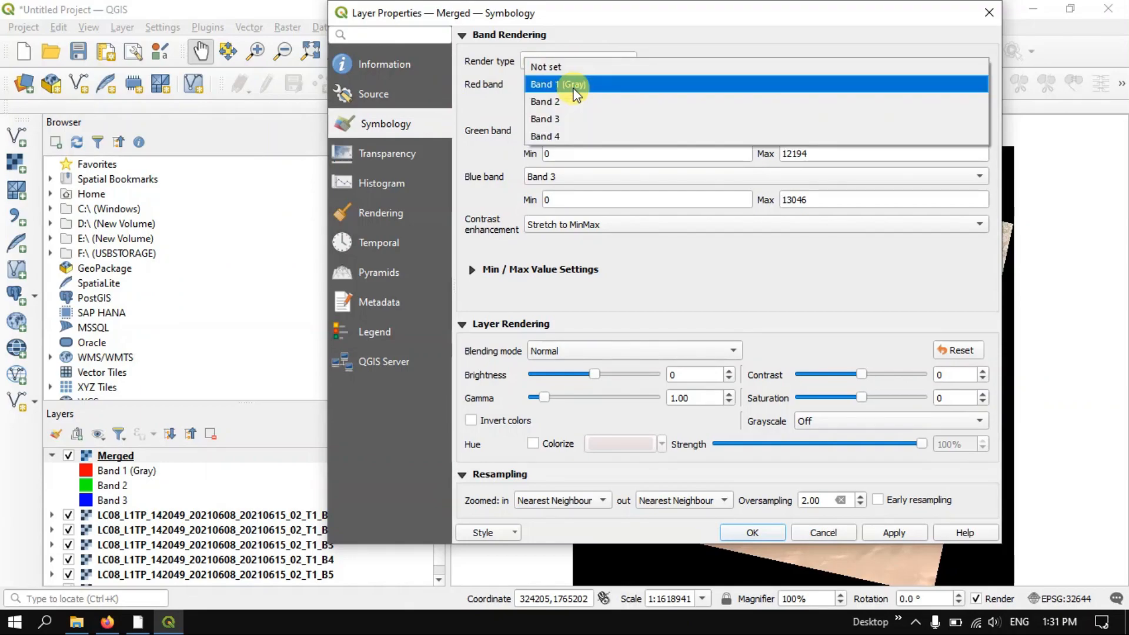
pyautogui.click(575, 135)
pyautogui.click(574, 131)
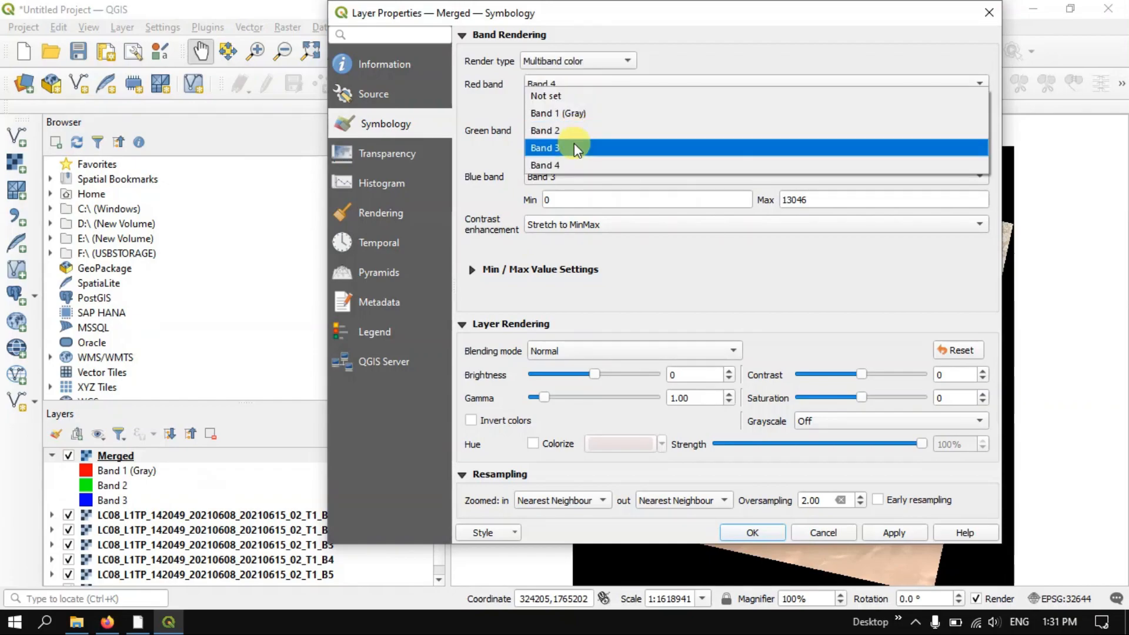
pyautogui.click(574, 148)
pyautogui.click(578, 182)
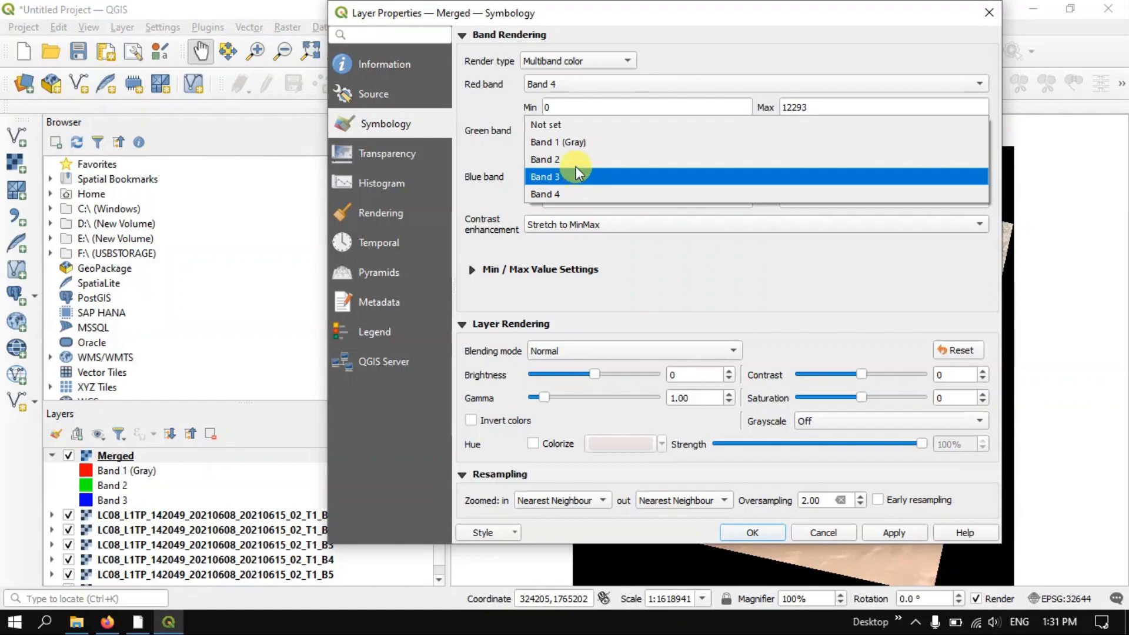
pyautogui.click(575, 159)
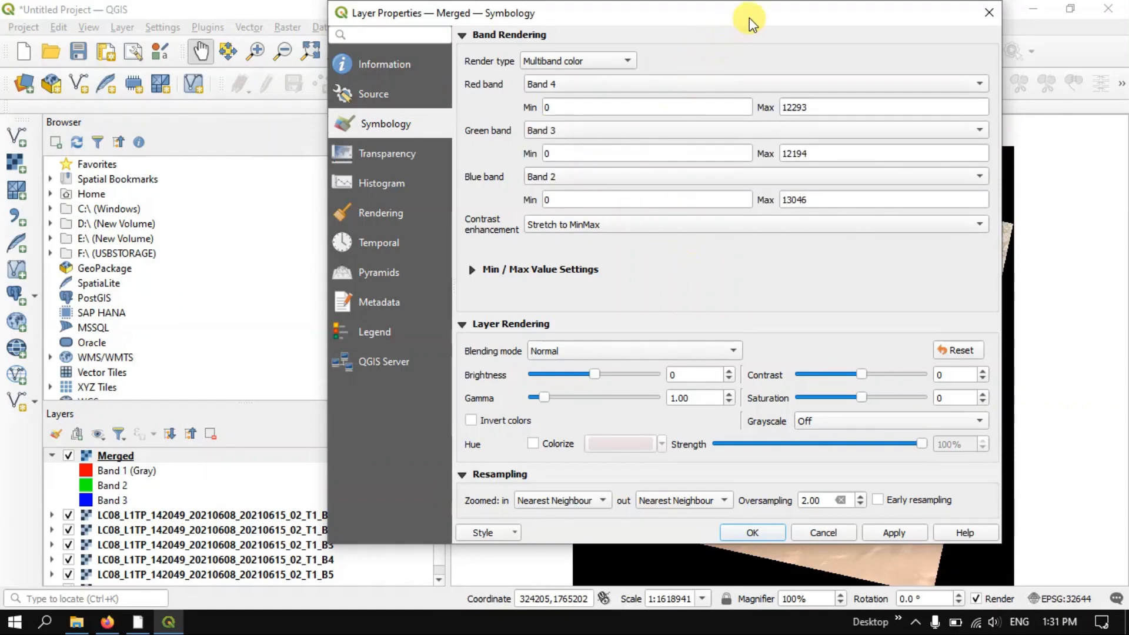
pyautogui.moveTo(750, 17); pyautogui.dragTo(537, 18)
pyautogui.click(694, 532)
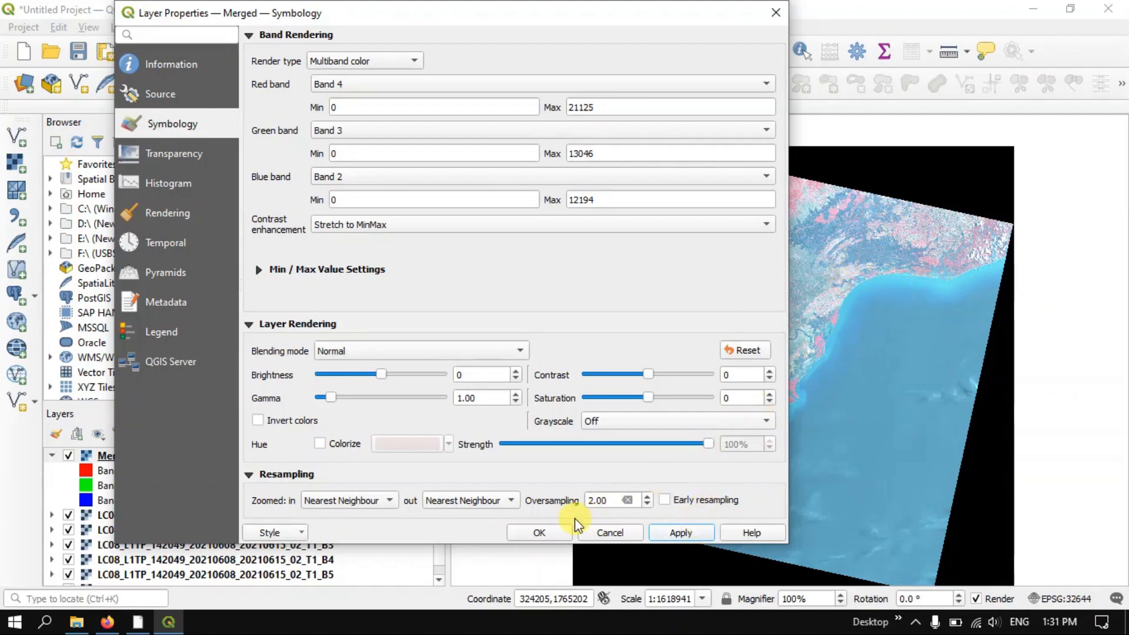
pyautogui.click(552, 531)
pyautogui.scroll(1, 800, 355)
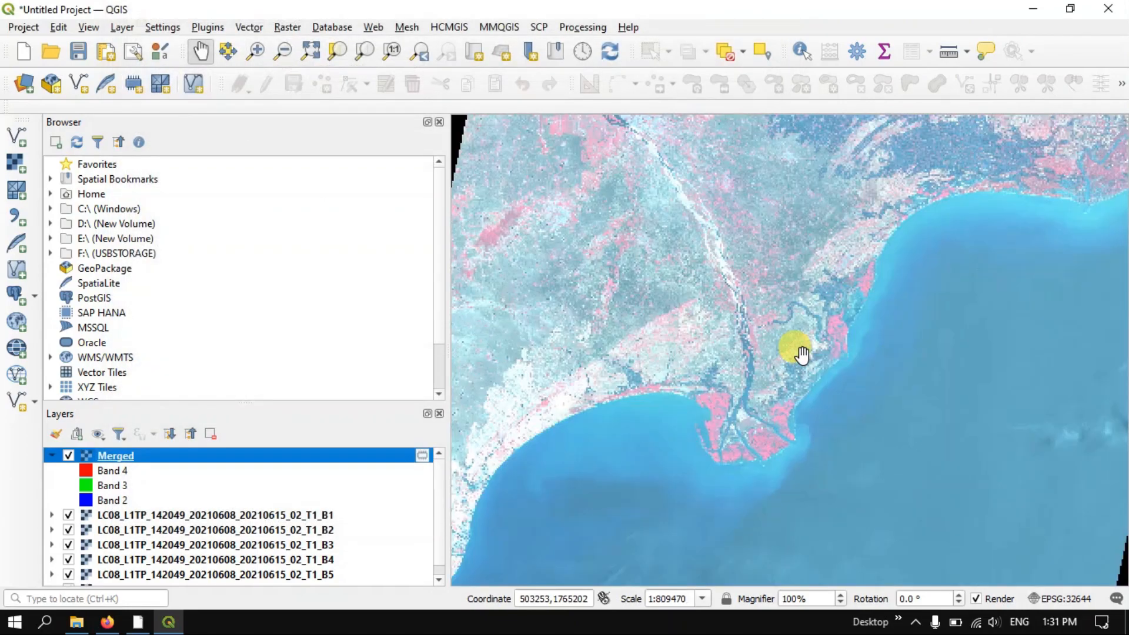
# Hide the single-band layers B1 to B6, leaving only the Merged layer displayed
pyautogui.scroll(1, 802, 354)
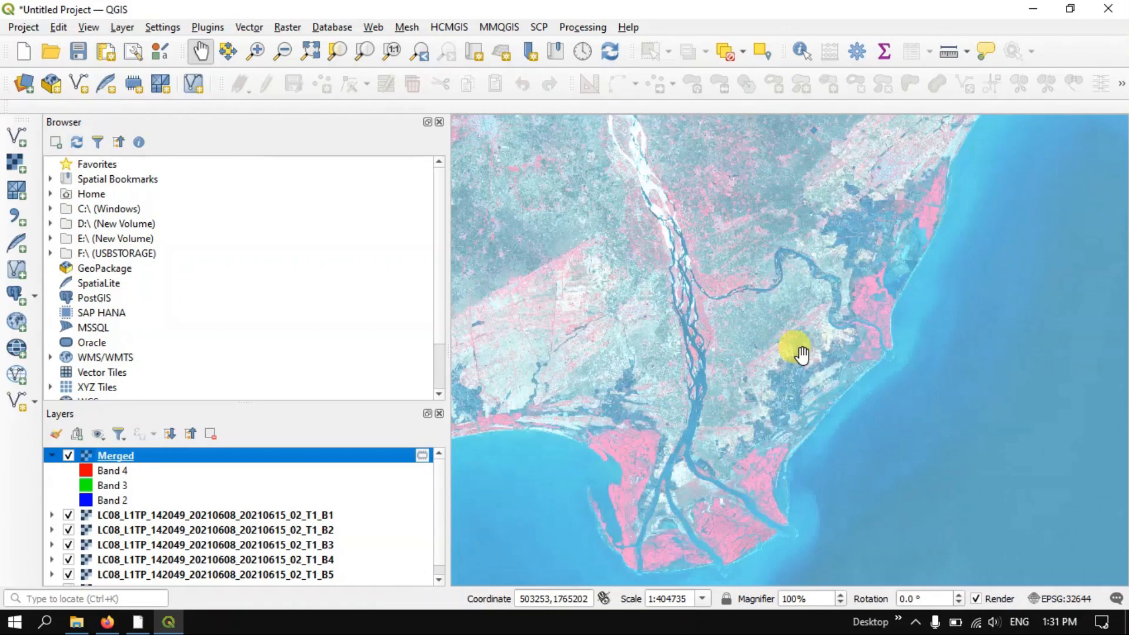
pyautogui.scroll(-1, 792, 301)
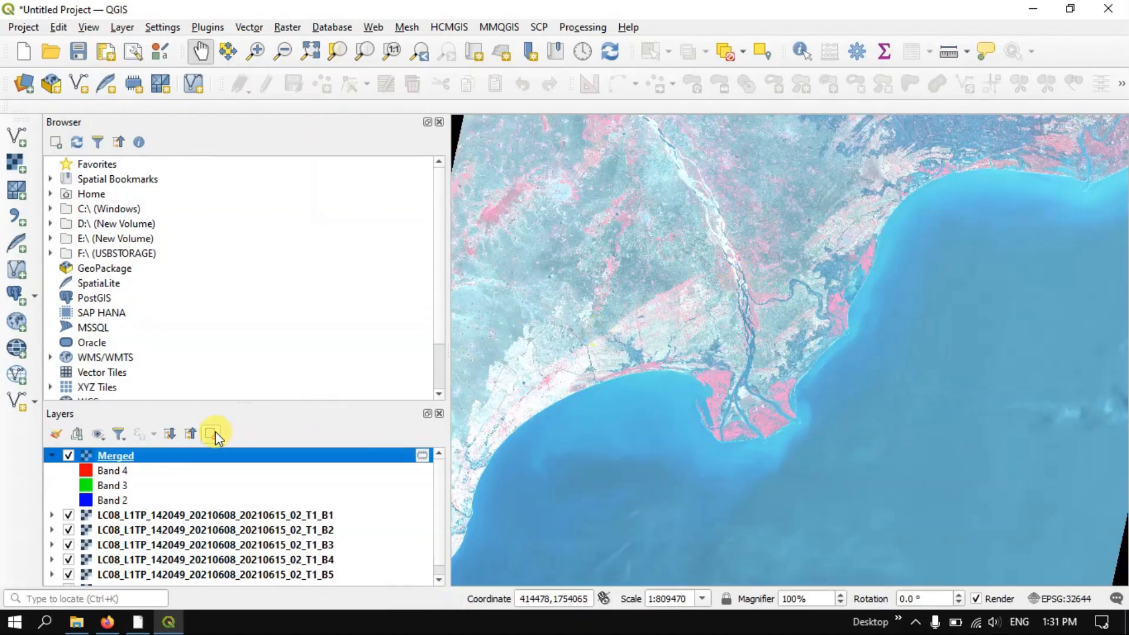
pyautogui.click(69, 515)
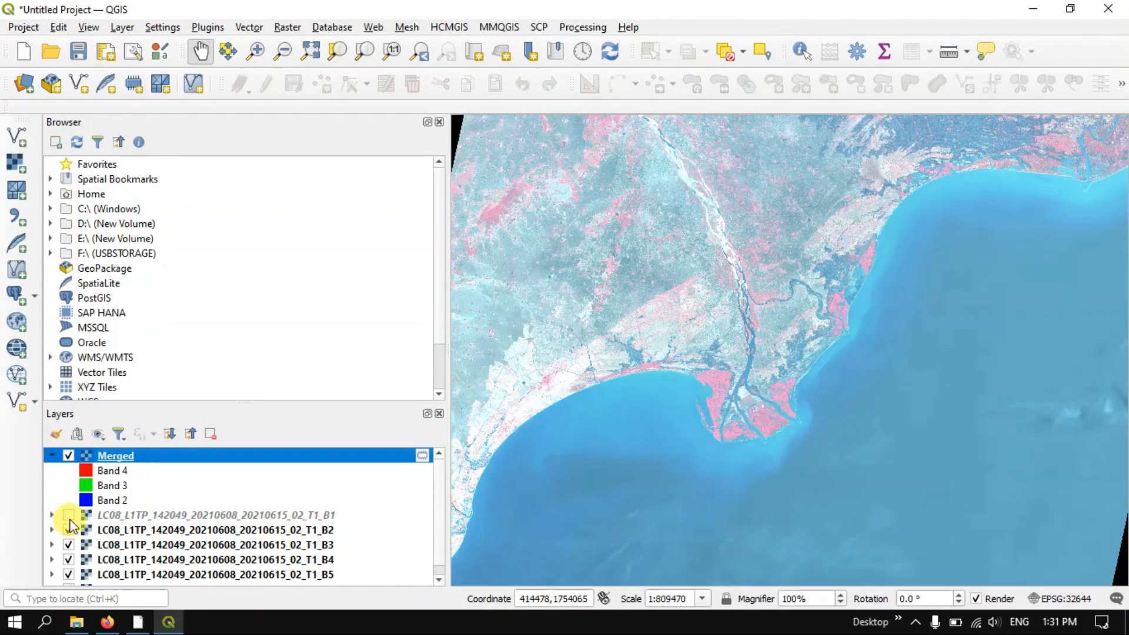
pyautogui.click(68, 530)
pyautogui.click(68, 545)
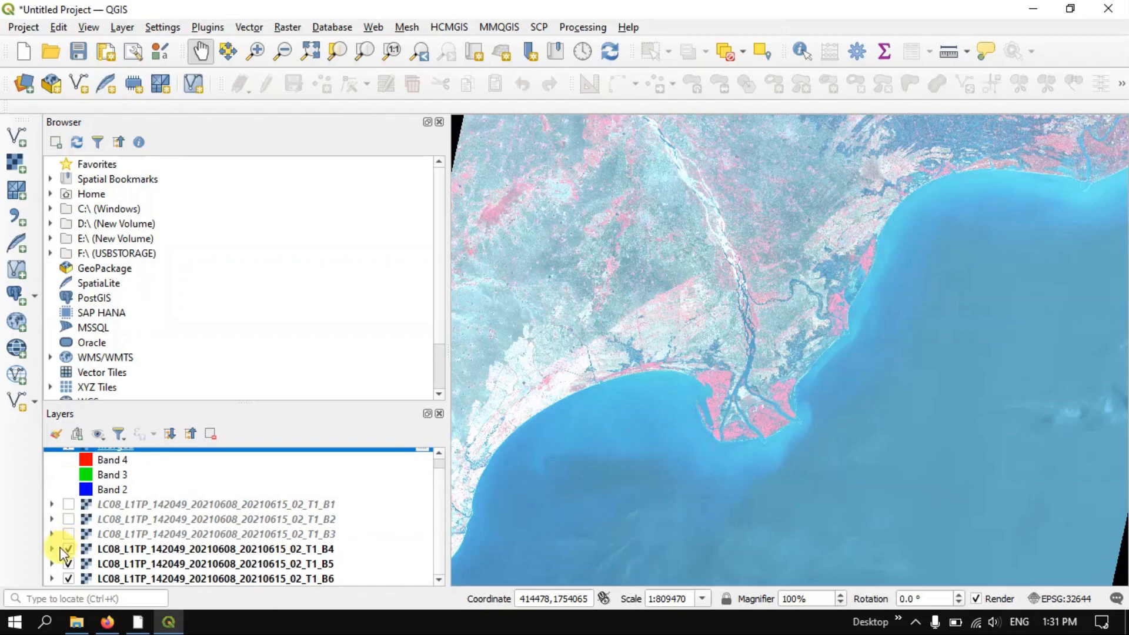
pyautogui.click(69, 549)
pyautogui.click(68, 563)
pyautogui.click(68, 579)
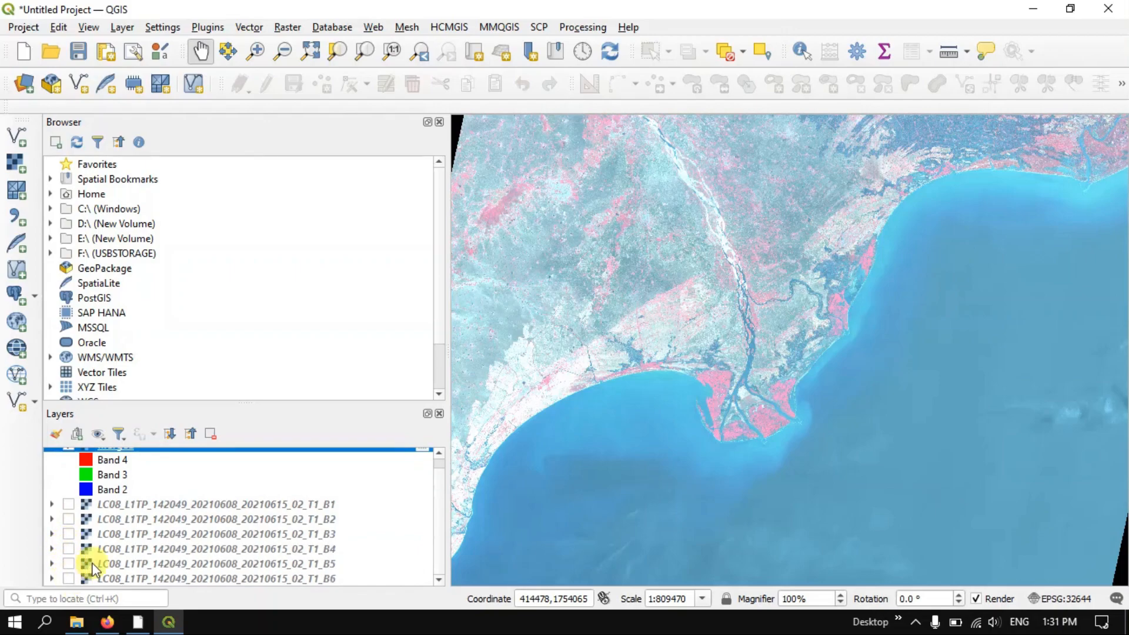
pyautogui.scroll(1, 128, 531)
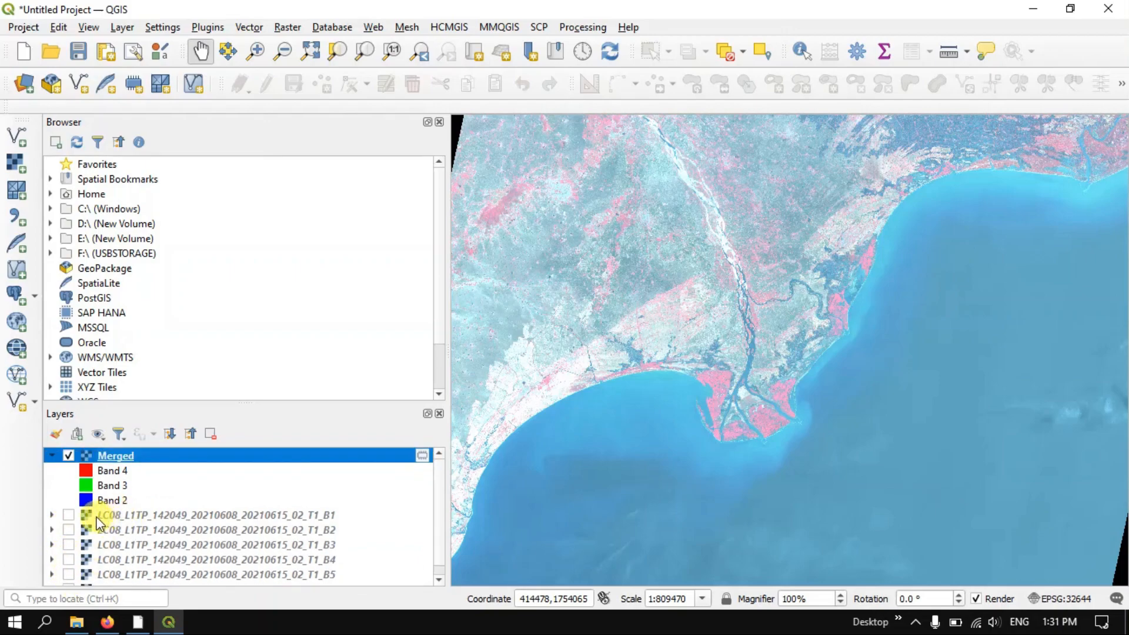
# Examine the false-colour composite across the whole scene and close up over the bright built-up area west of the river
pyautogui.scroll(-2, 869, 290)
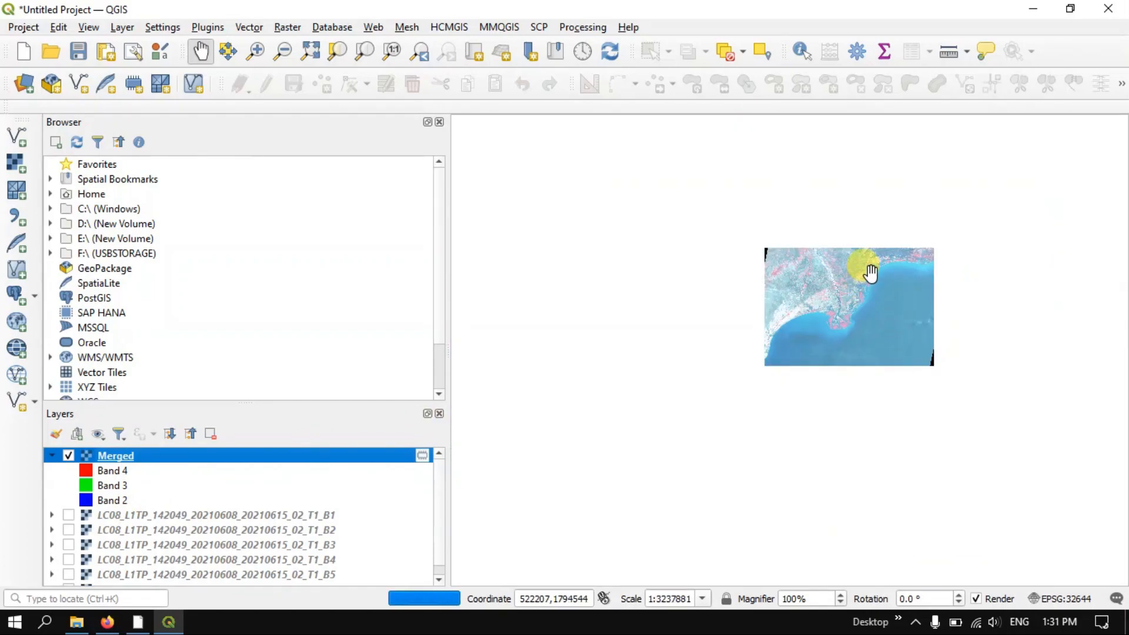
pyautogui.scroll(2, 870, 271)
pyautogui.scroll(1, 871, 272)
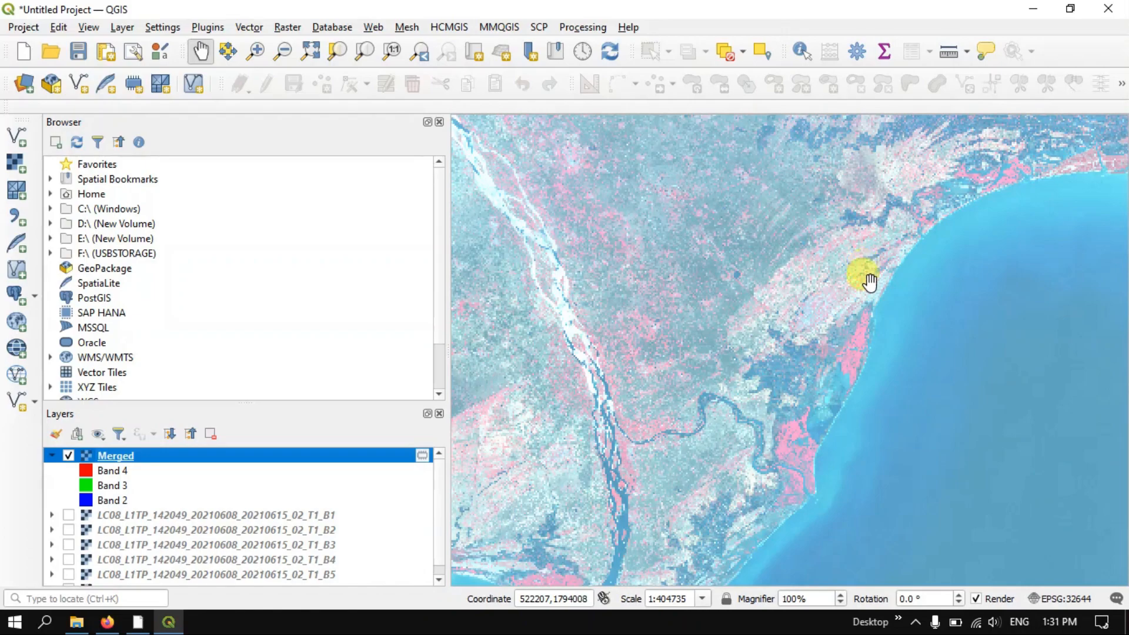
pyautogui.scroll(1, 572, 463)
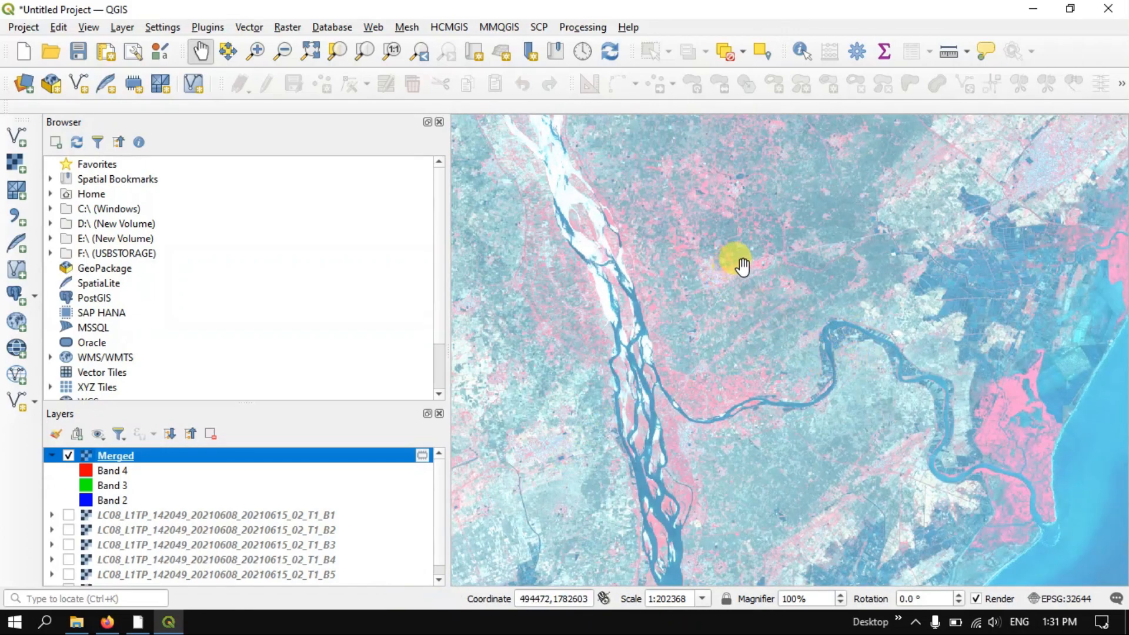
pyautogui.scroll(-1, 755, 259)
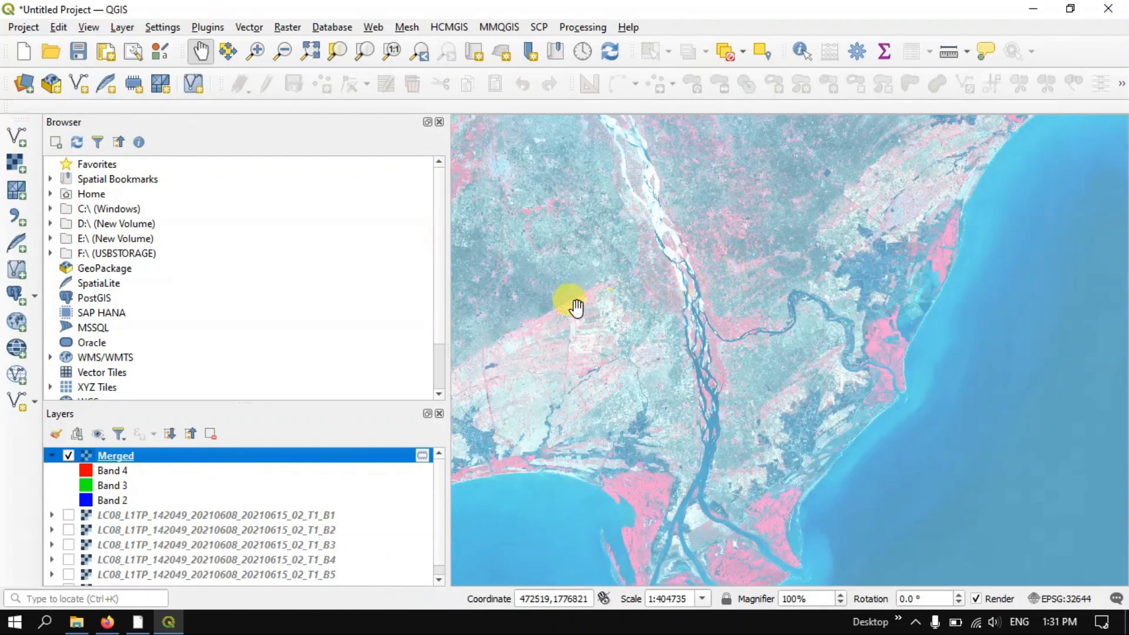
pyautogui.moveTo(575, 307); pyautogui.dragTo(956, 333)
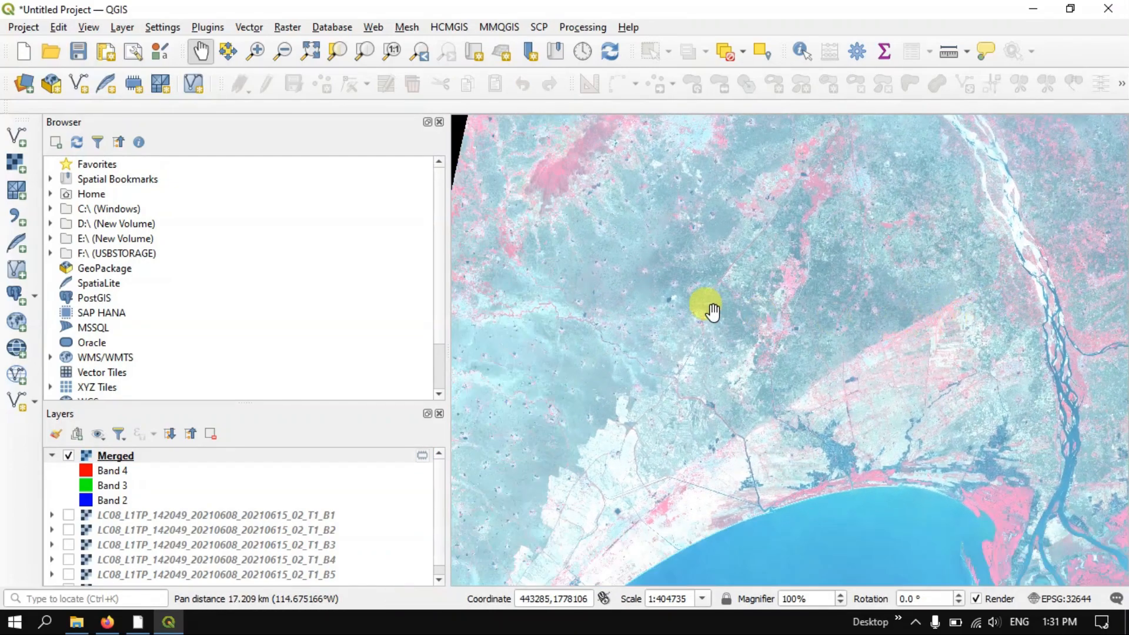
pyautogui.moveTo(706, 305); pyautogui.dragTo(759, 457)
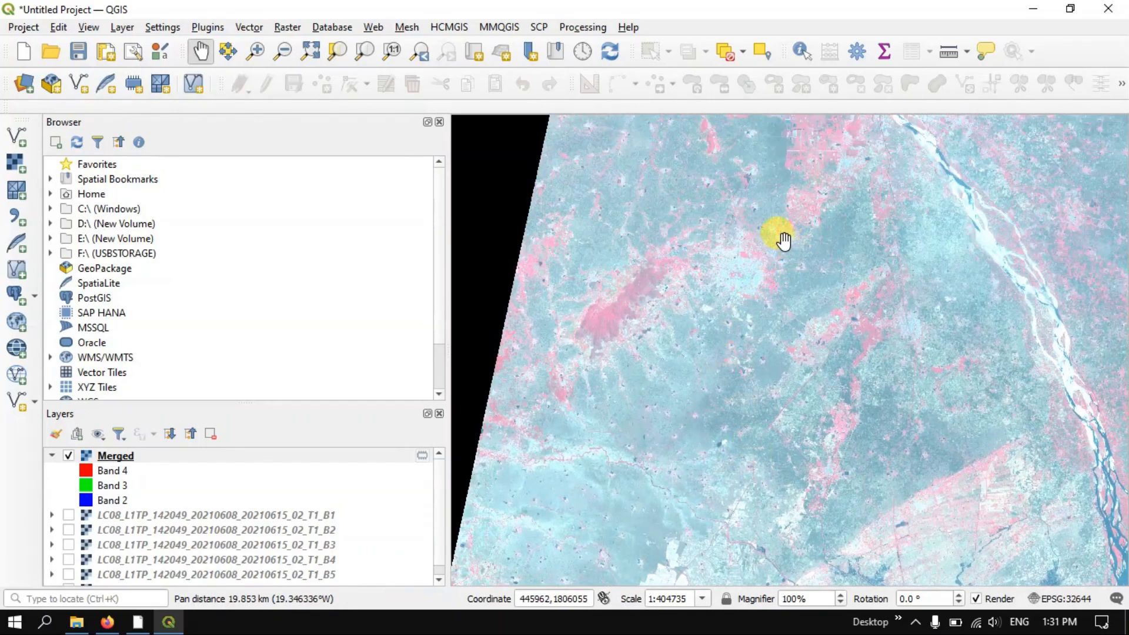
pyautogui.scroll(1, 782, 239)
pyautogui.scroll(1, 755, 259)
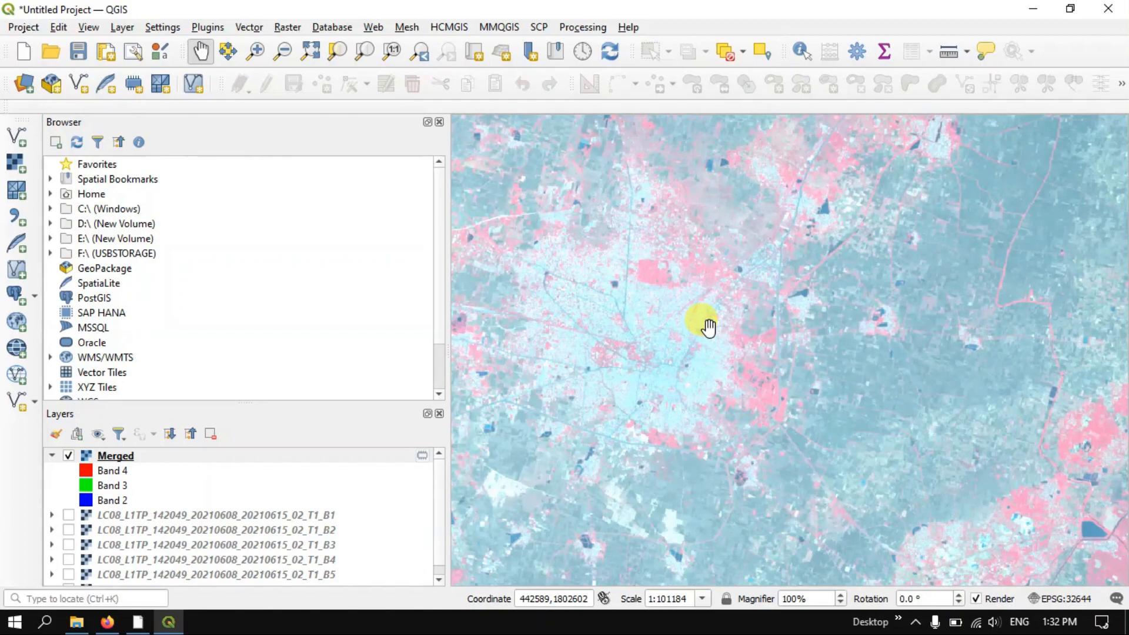
pyautogui.scroll(-1, 709, 327)
pyautogui.scroll(-1, 709, 326)
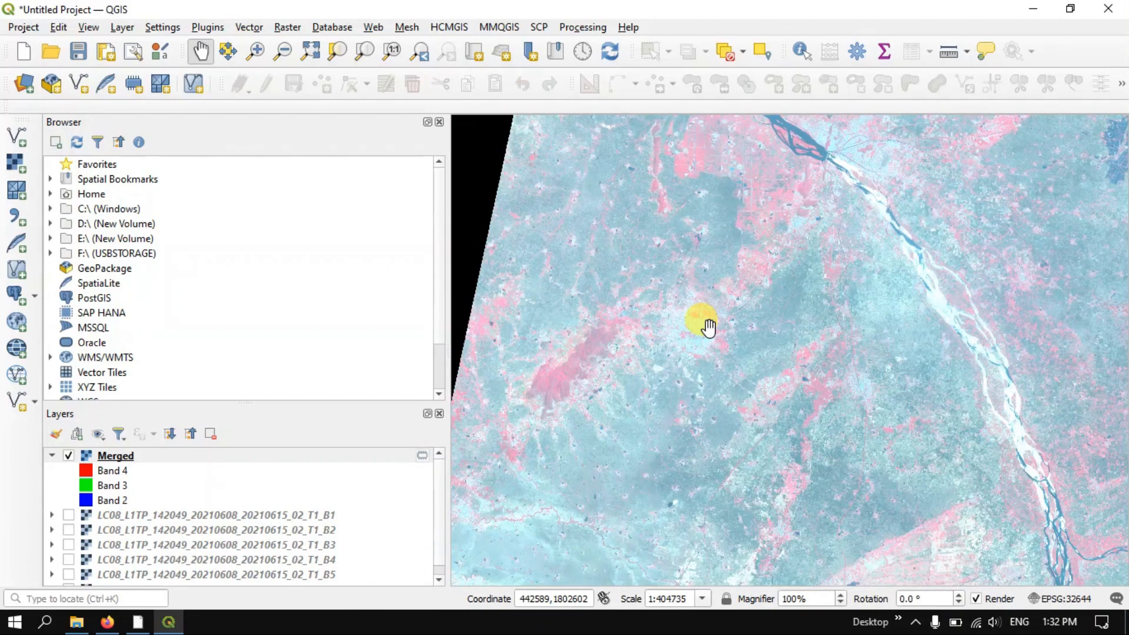
pyautogui.scroll(-1, 708, 327)
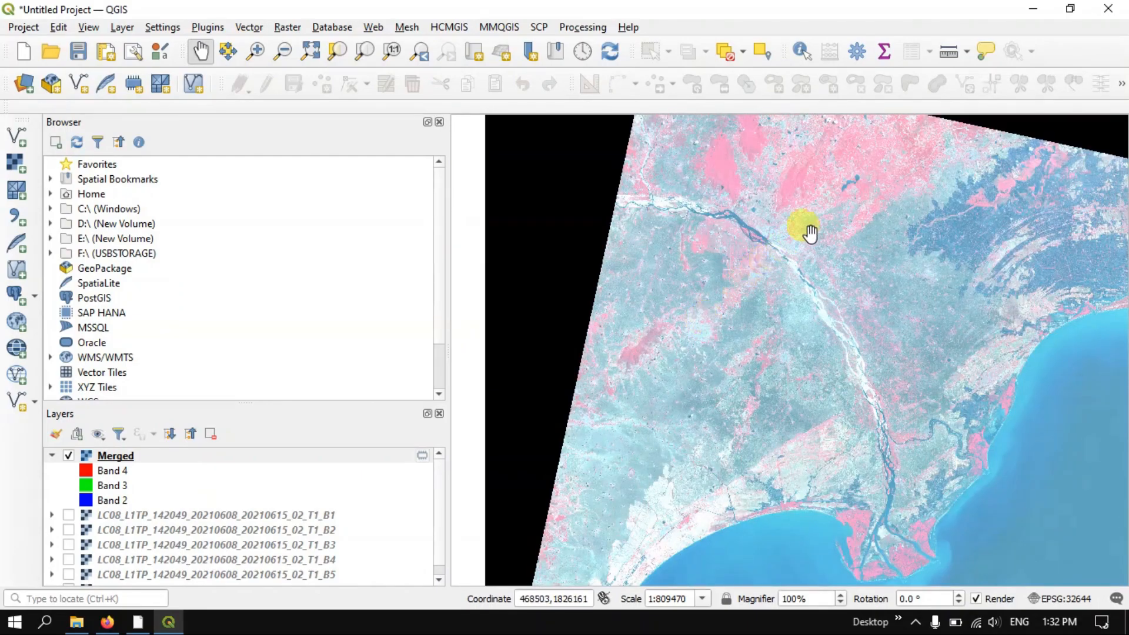
# Examine the upstream river, the crossing where the channel narrows, and the surrounding built-up area in the composite
pyautogui.scroll(1, 817, 225)
pyautogui.scroll(1, 817, 225)
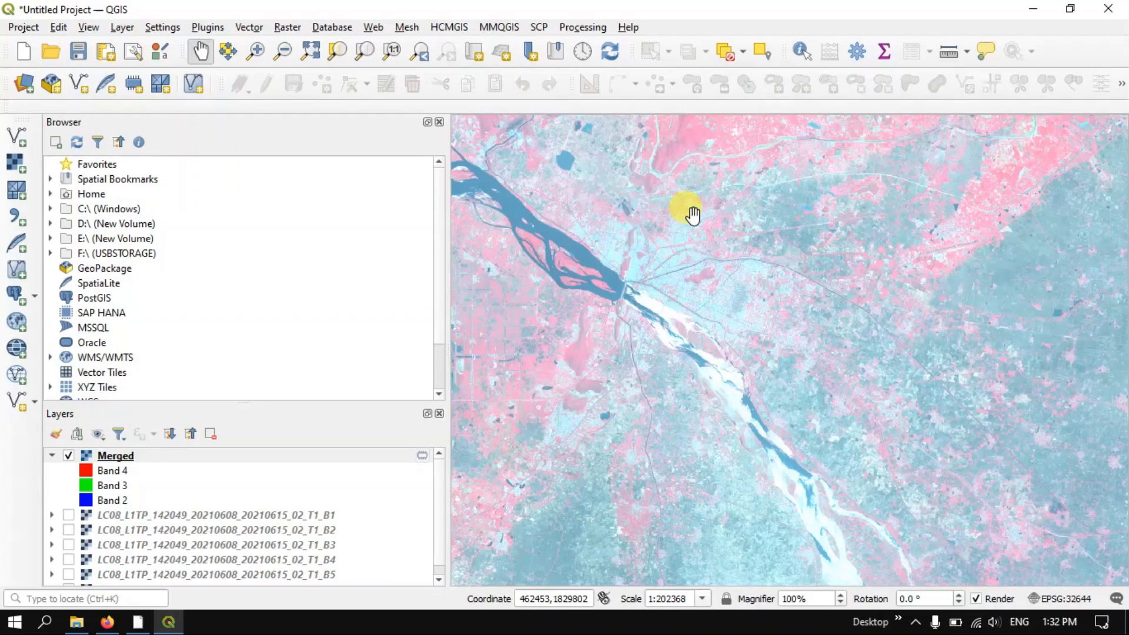
pyautogui.scroll(-1, 693, 216)
pyautogui.scroll(1, 693, 216)
pyautogui.scroll(1, 693, 215)
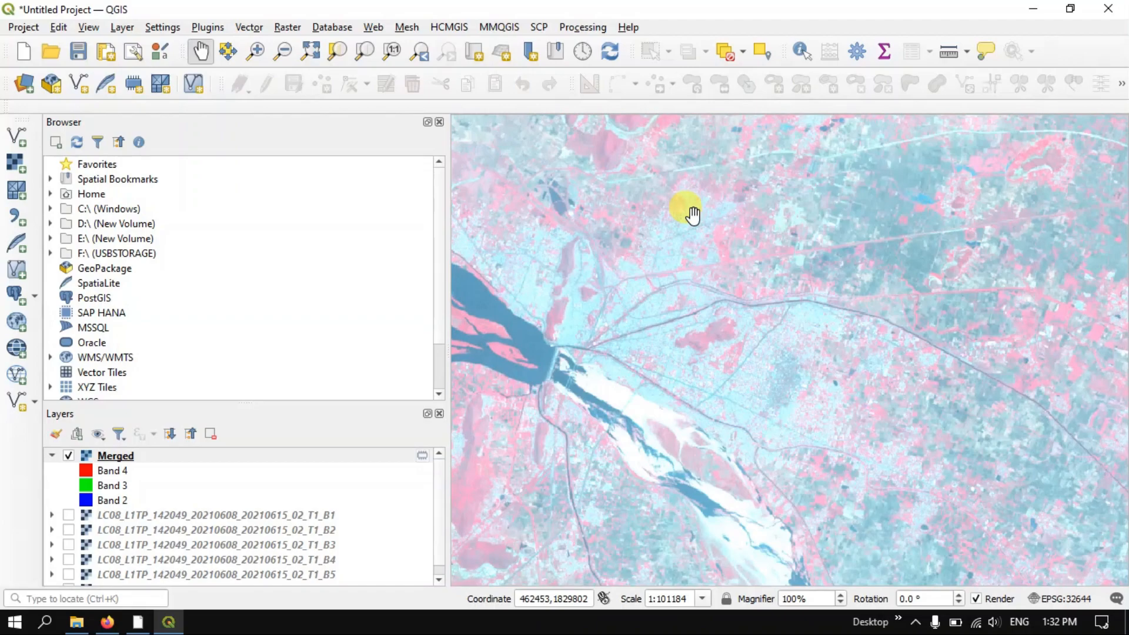
pyautogui.scroll(2, 575, 269)
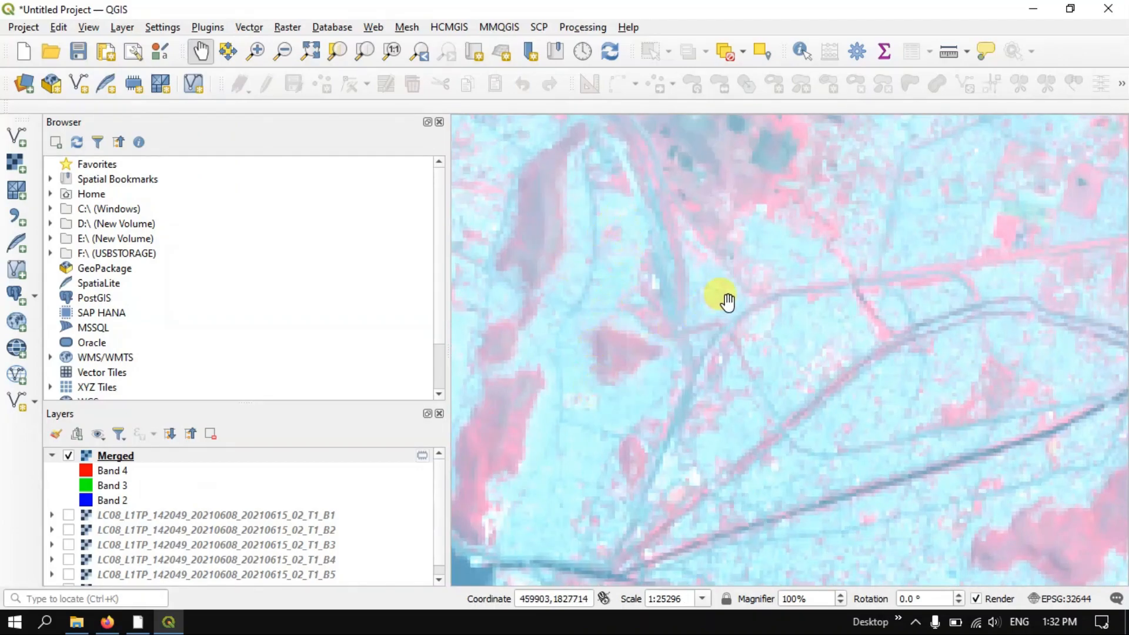
pyautogui.scroll(-3, 724, 299)
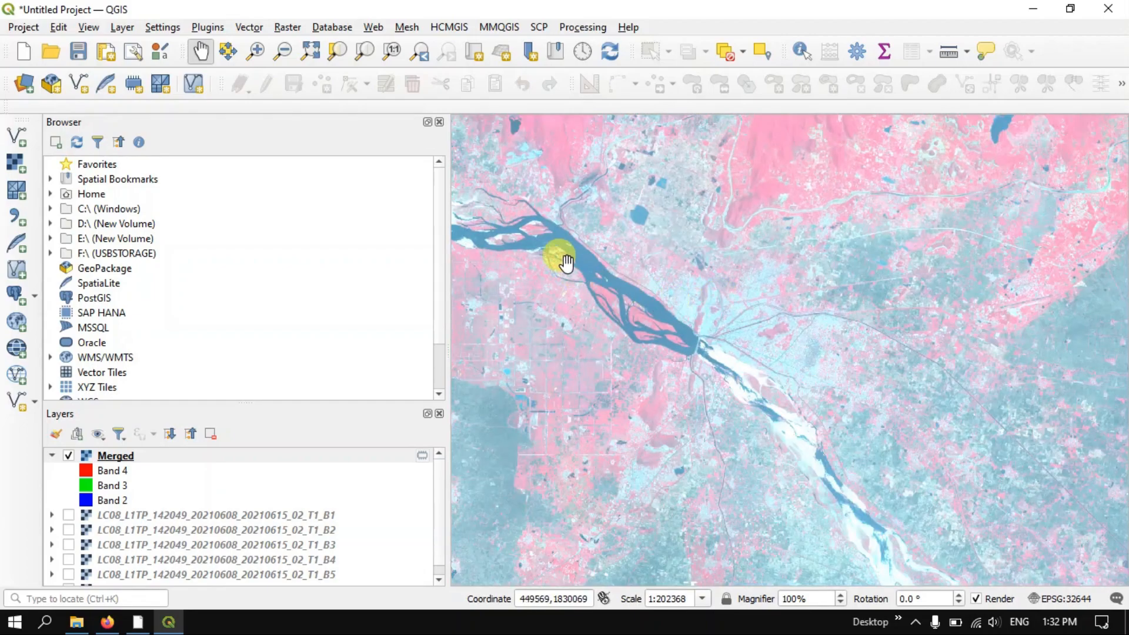
pyautogui.scroll(-2, 653, 300)
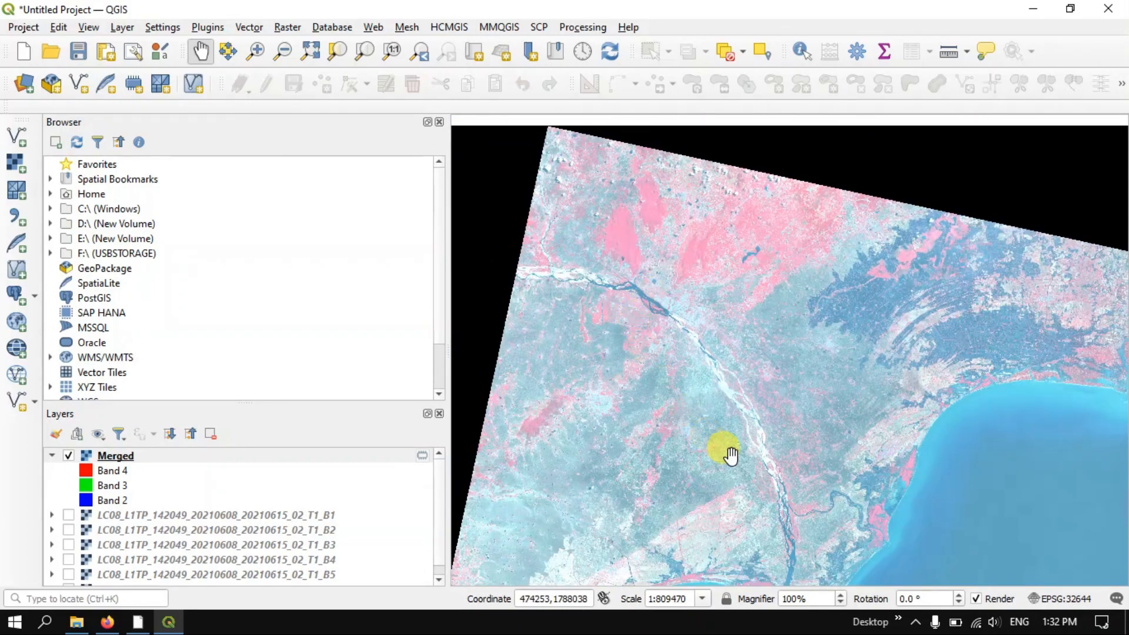
# Examine the braided river channels, adjacent fields and pink vegetation where the river branches above the delta
pyautogui.moveTo(723, 447); pyautogui.dragTo(681, 318)
pyautogui.scroll(2, 735, 419)
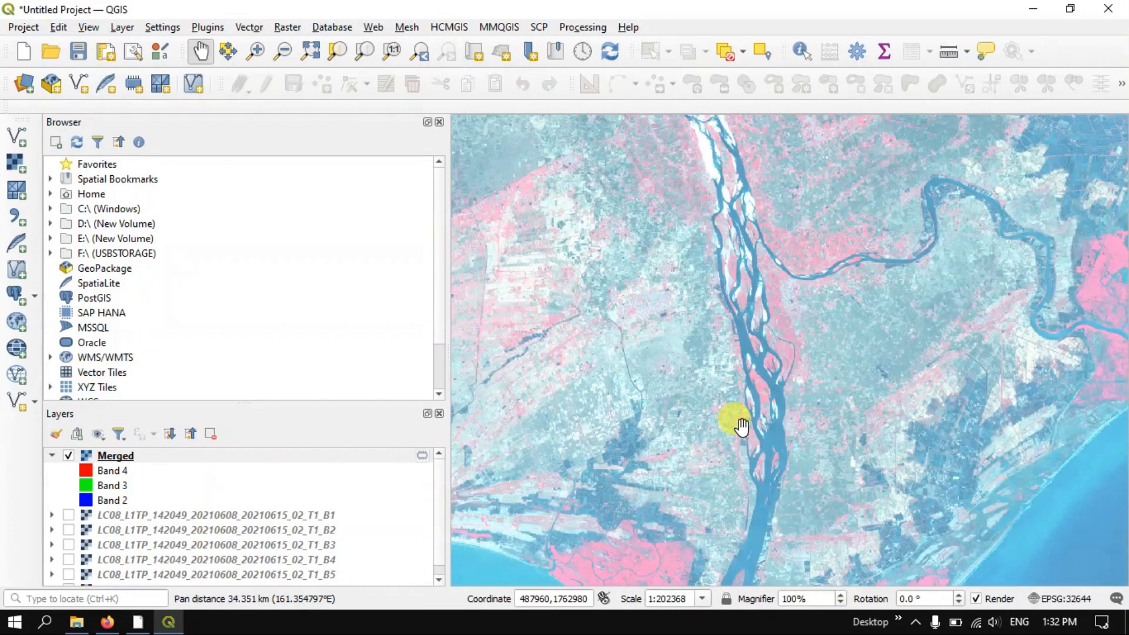
pyautogui.scroll(2, 751, 328)
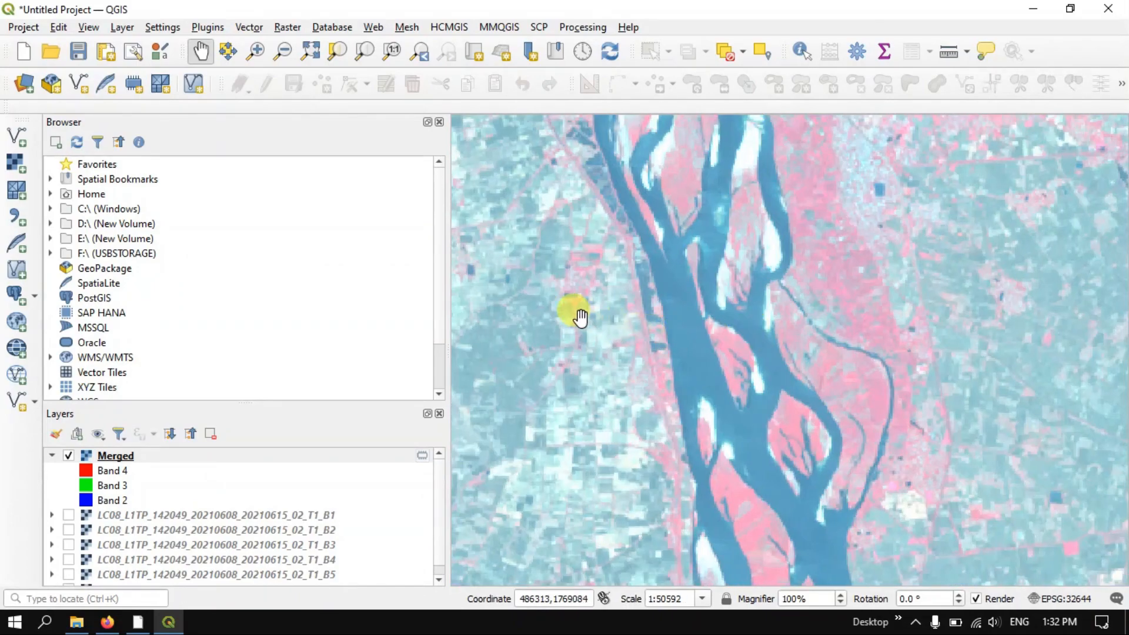
pyautogui.moveTo(581, 317); pyautogui.dragTo(814, 328)
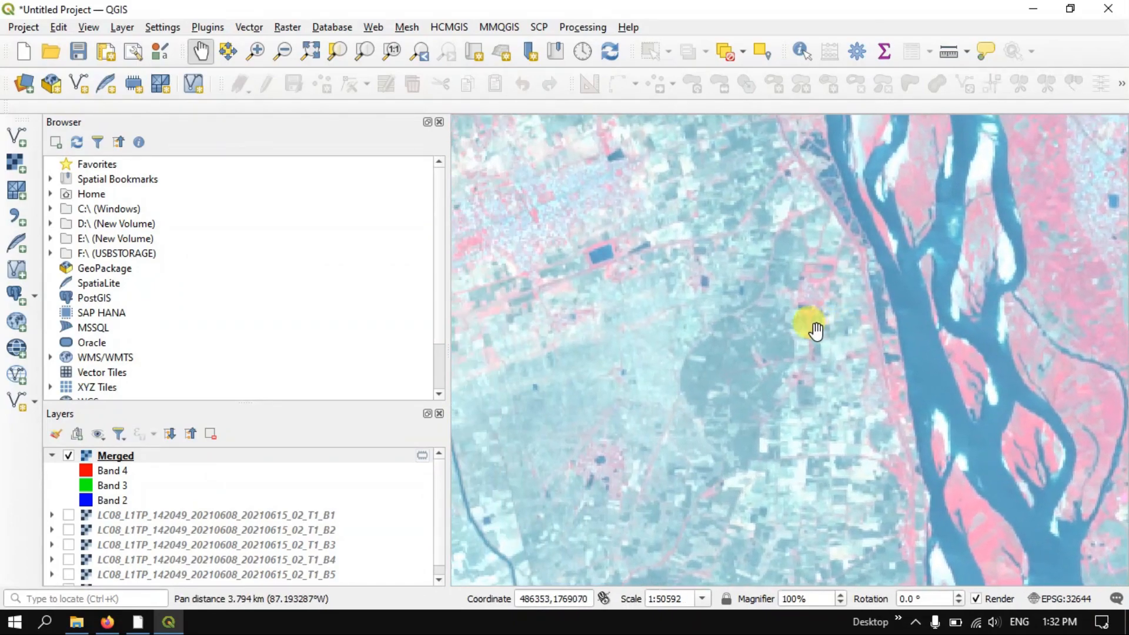
pyautogui.scroll(-1, 683, 291)
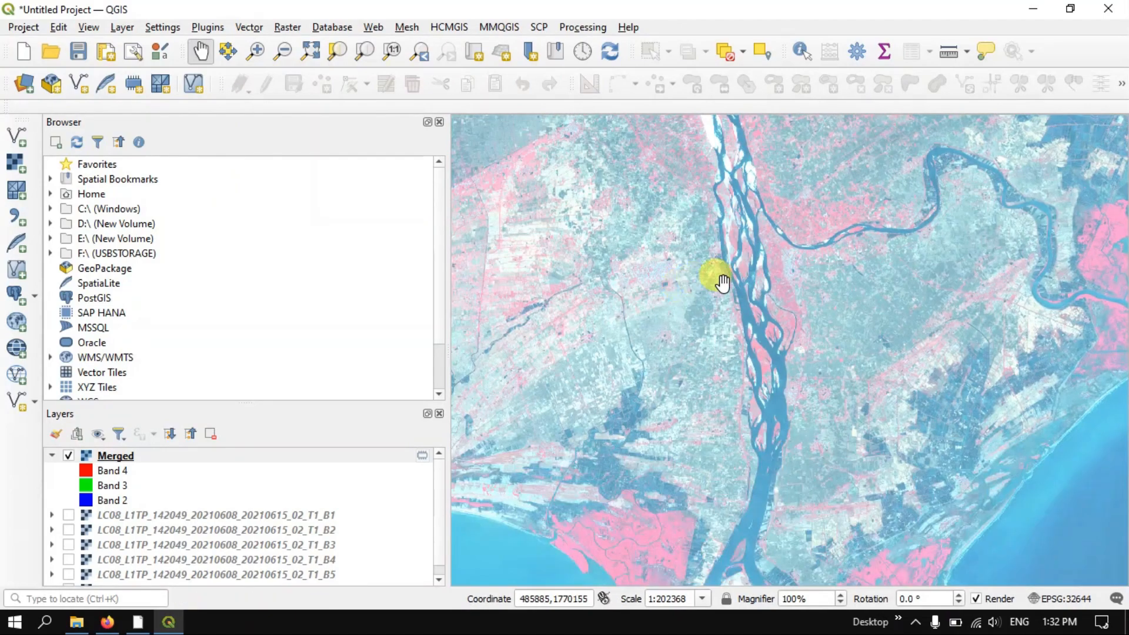
pyautogui.scroll(2, 834, 207)
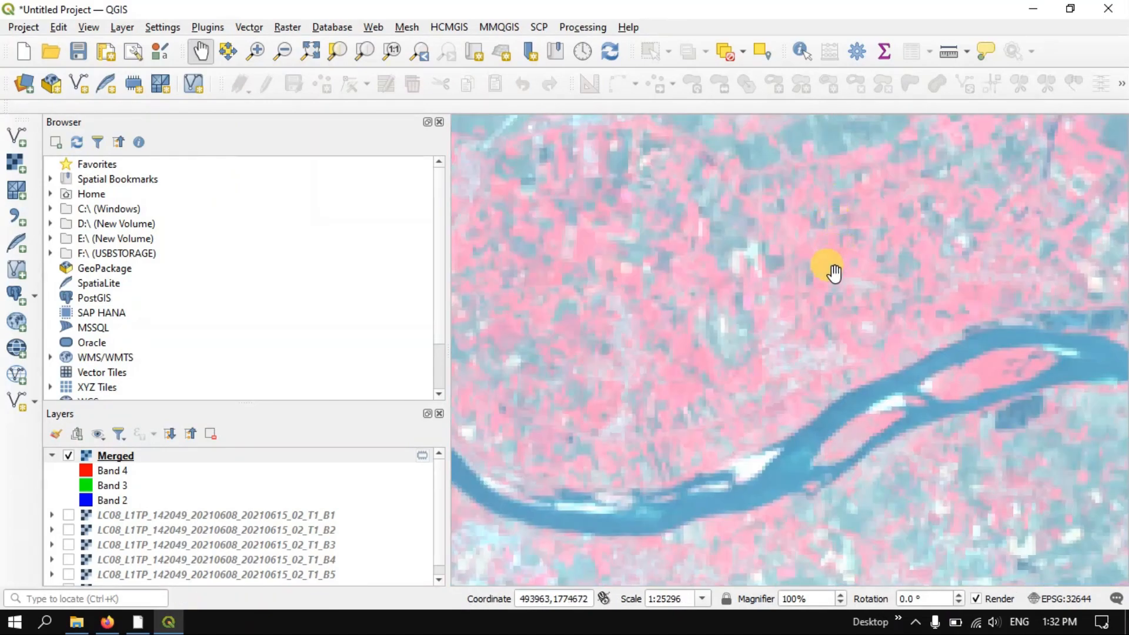
pyautogui.scroll(-1, 780, 271)
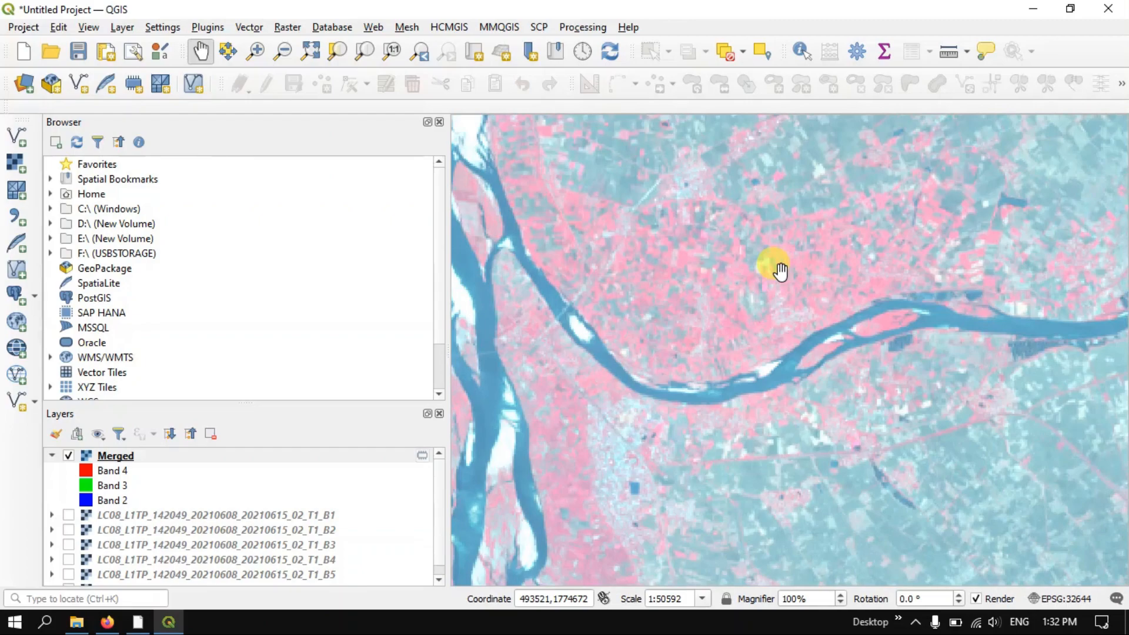
pyautogui.scroll(-1, 781, 272)
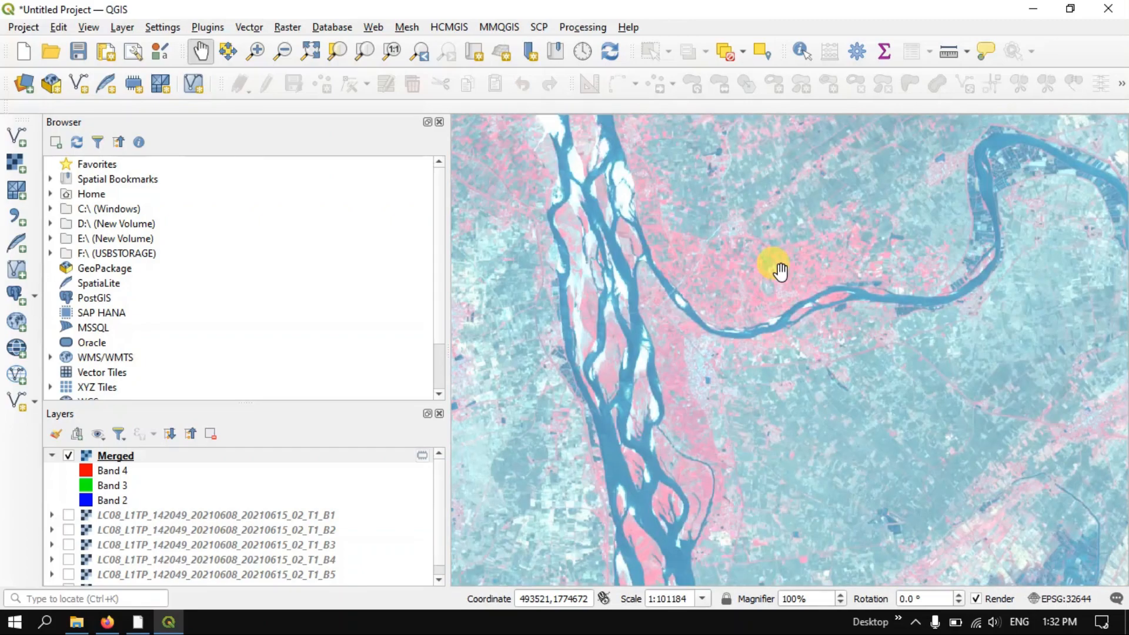
pyautogui.scroll(-1, 781, 272)
pyautogui.scroll(-1, 781, 272)
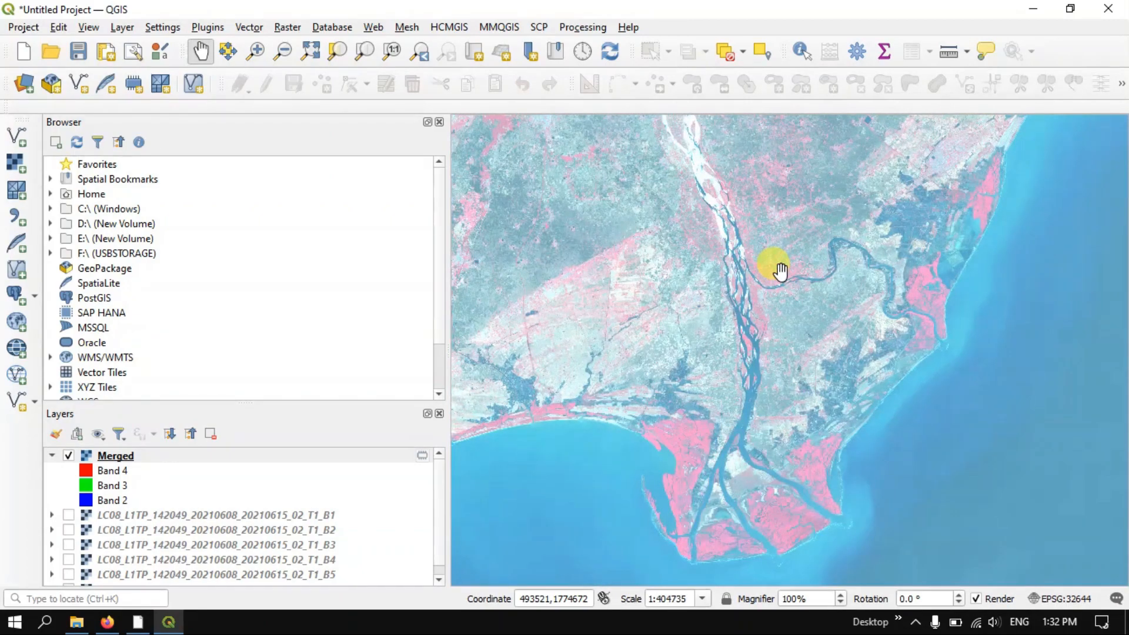
# Assign Band 2 to red and Band 4 to blue in the Merged layer's symbology, keep Band 3 as green, and apply the rendering
pyautogui.rightClick(289, 457)
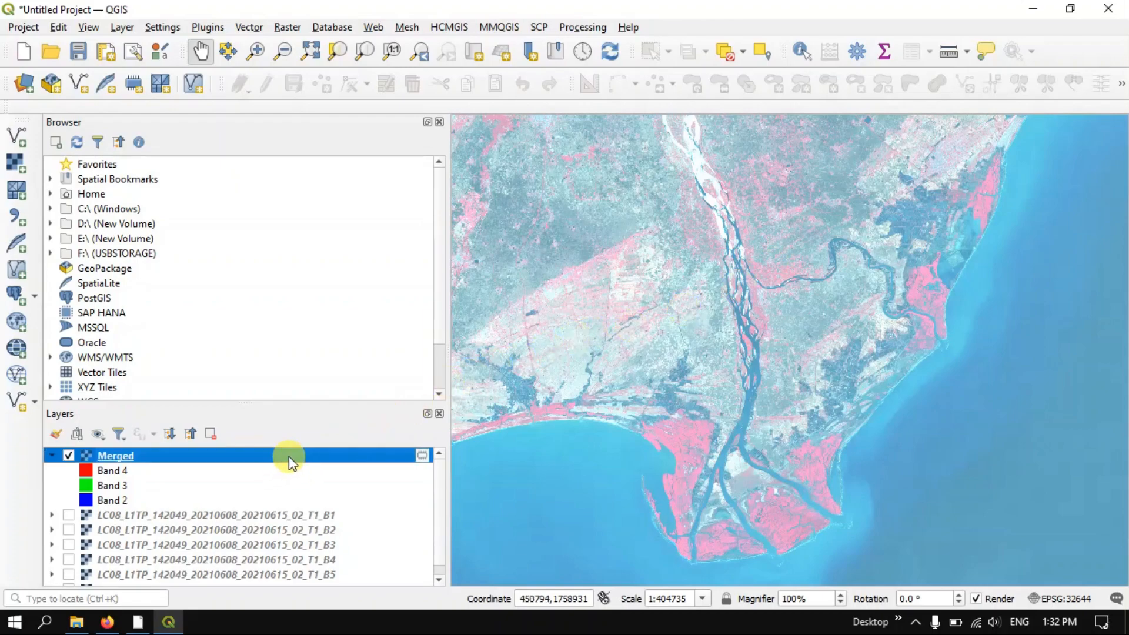
pyautogui.click(317, 449)
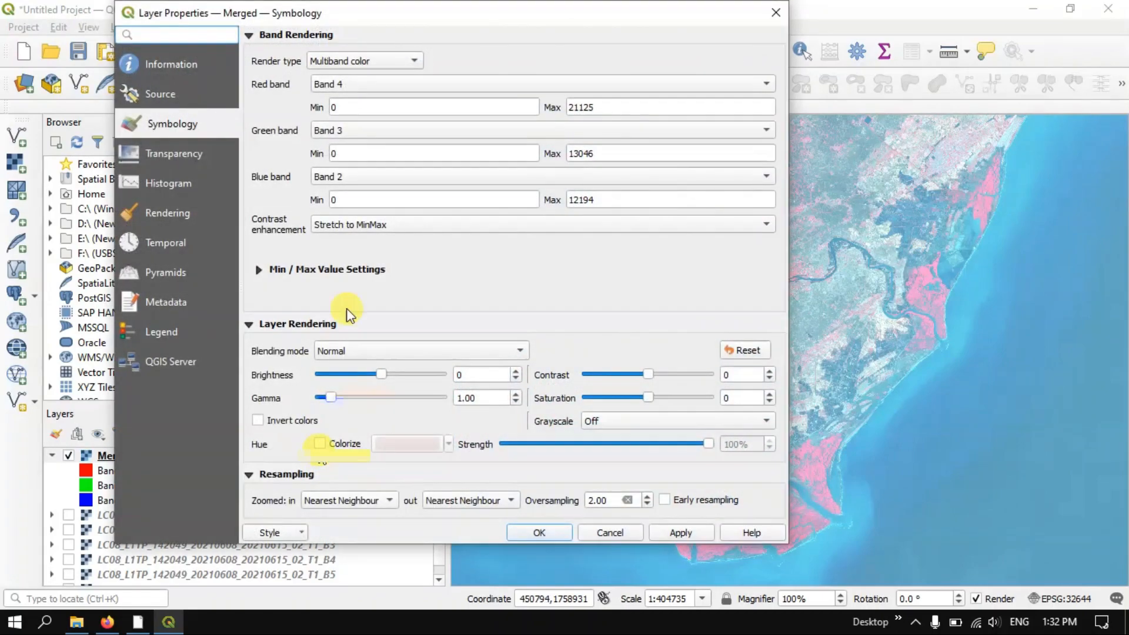
pyautogui.moveTo(547, 18); pyautogui.dragTo(781, 51)
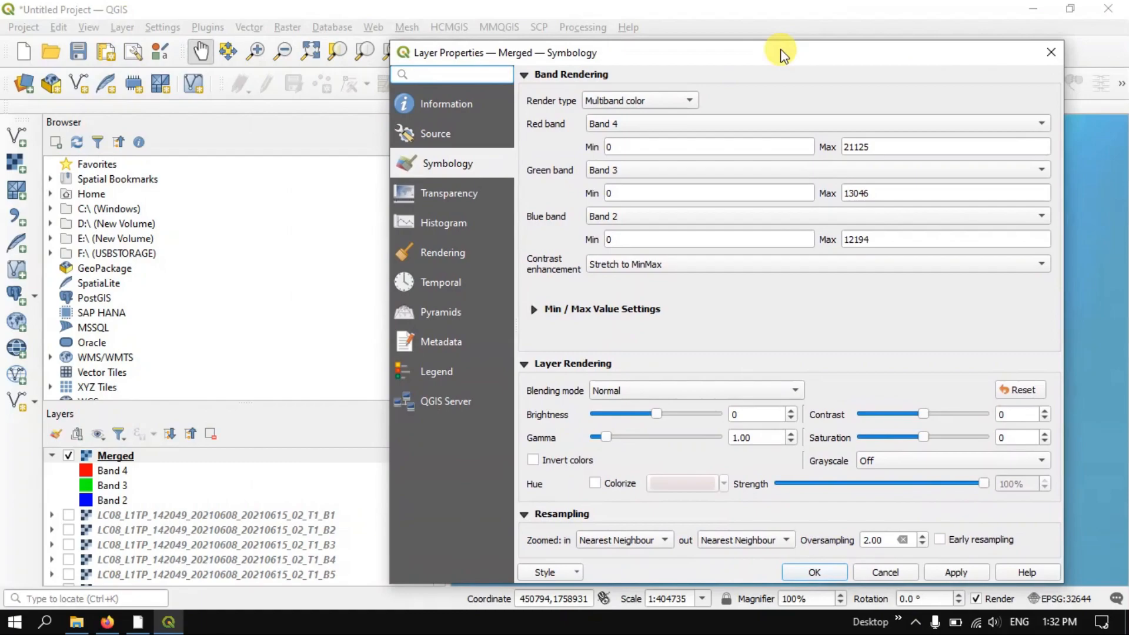
pyautogui.click(662, 121)
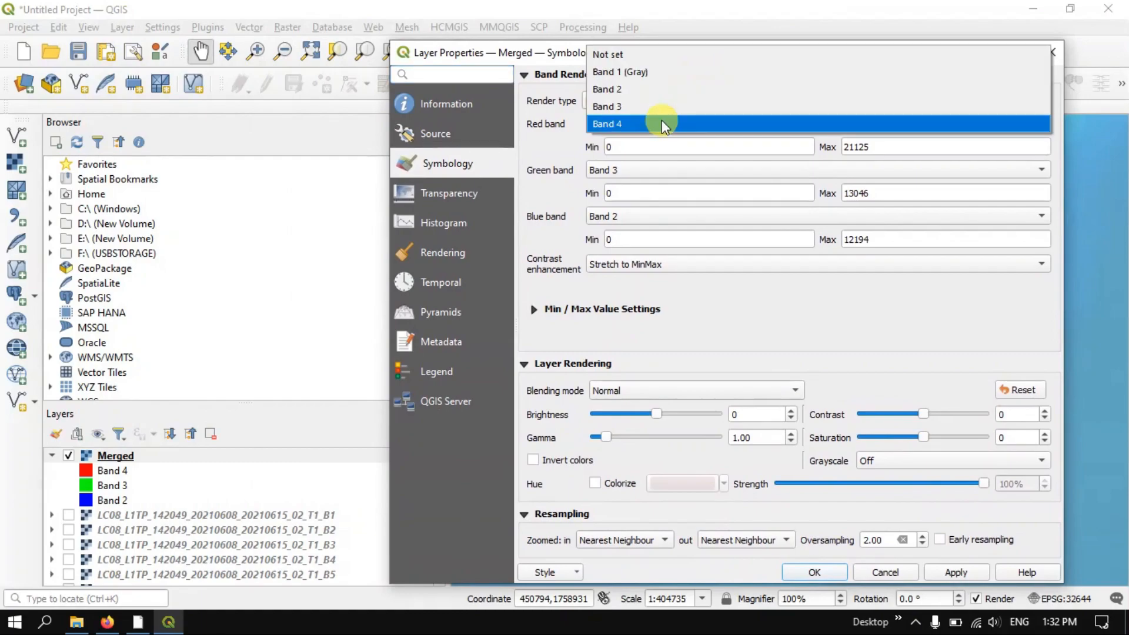
pyautogui.click(655, 90)
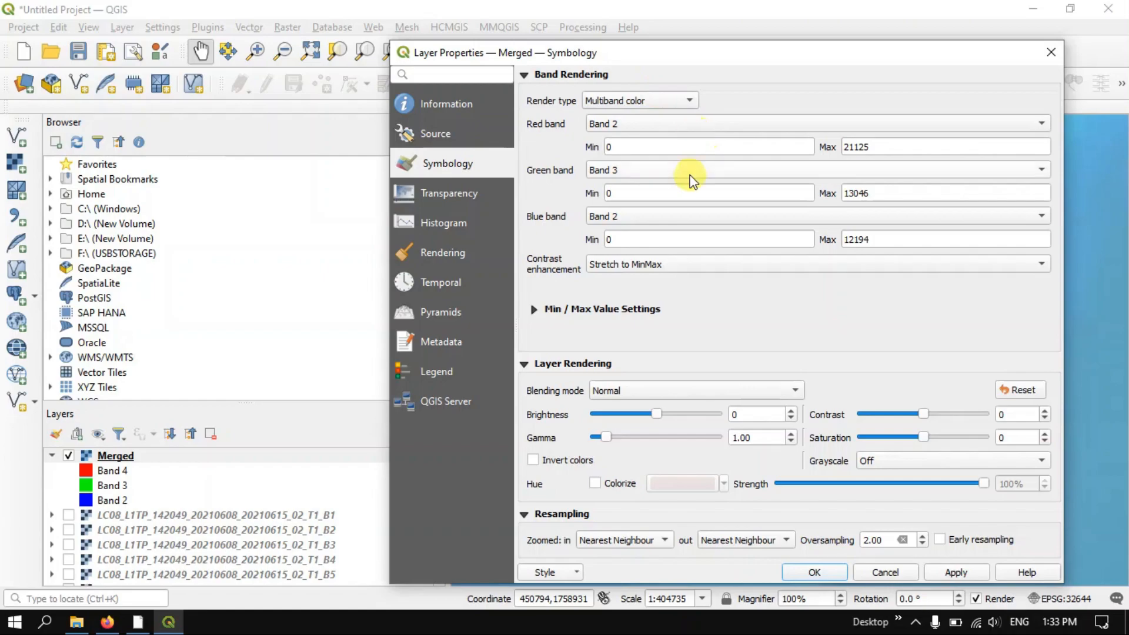
pyautogui.click(634, 218)
pyautogui.click(626, 250)
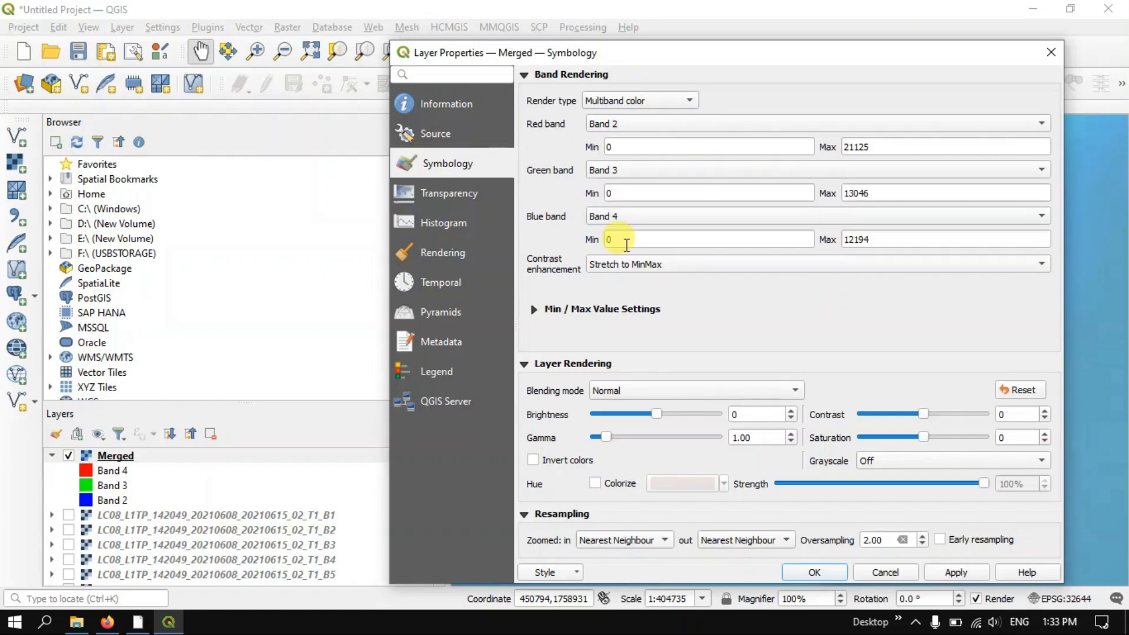
pyautogui.click(936, 574)
pyautogui.click(814, 572)
pyautogui.scroll(-1, 812, 315)
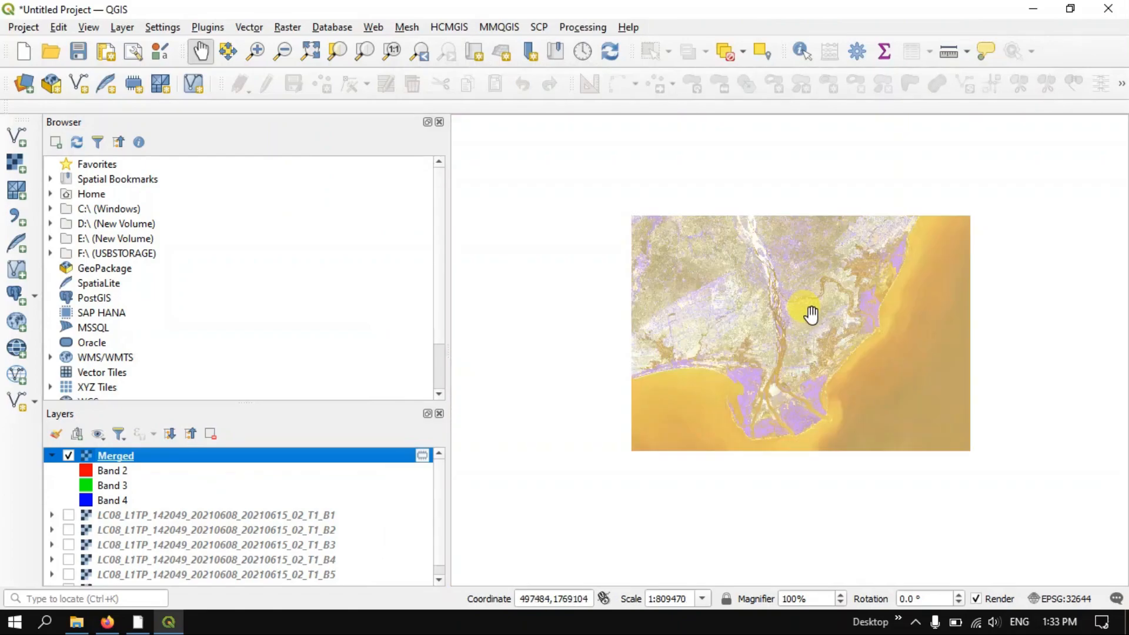
# Examine the Band 2-3-4 composite close up around the river delta and across the whole scene
pyautogui.scroll(1, 812, 315)
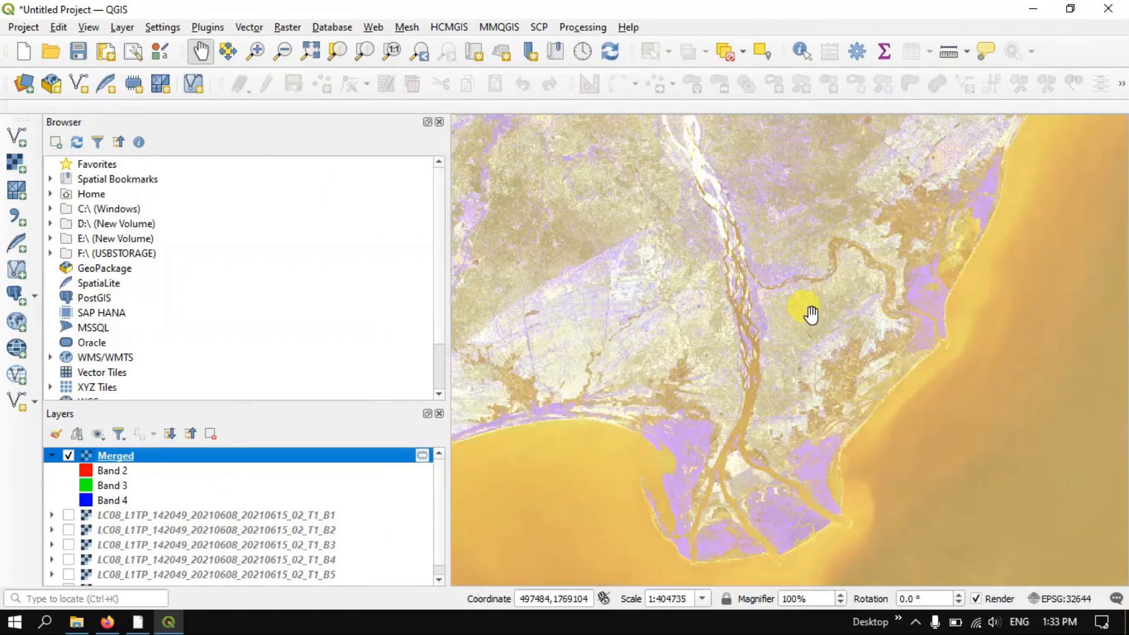
pyautogui.scroll(1, 812, 315)
pyautogui.scroll(-2, 812, 315)
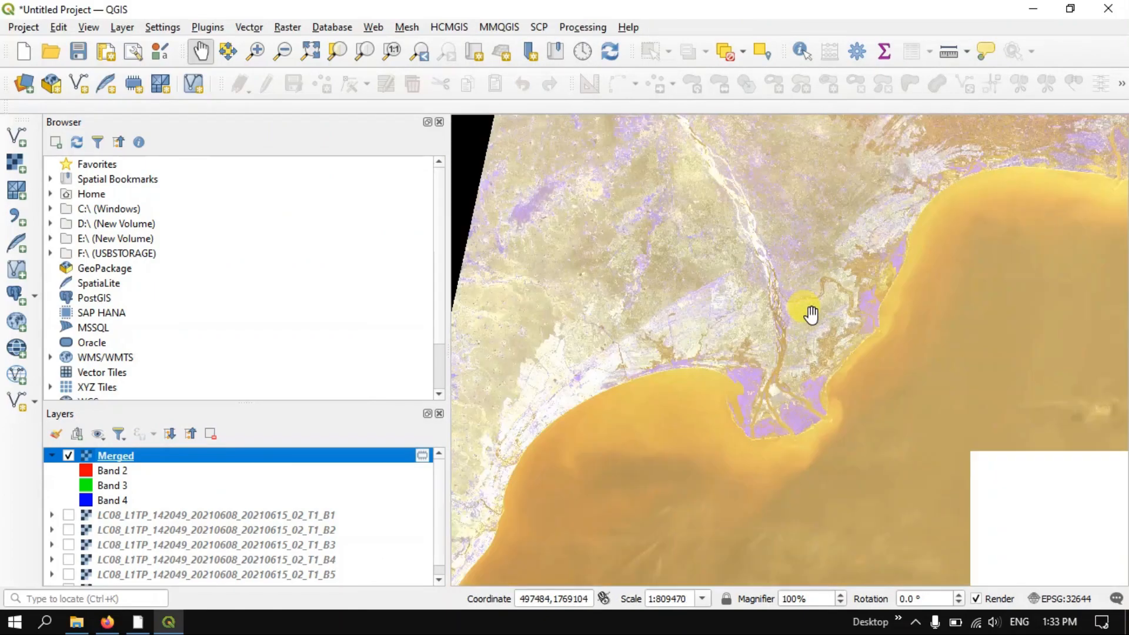
pyautogui.scroll(-1, 812, 315)
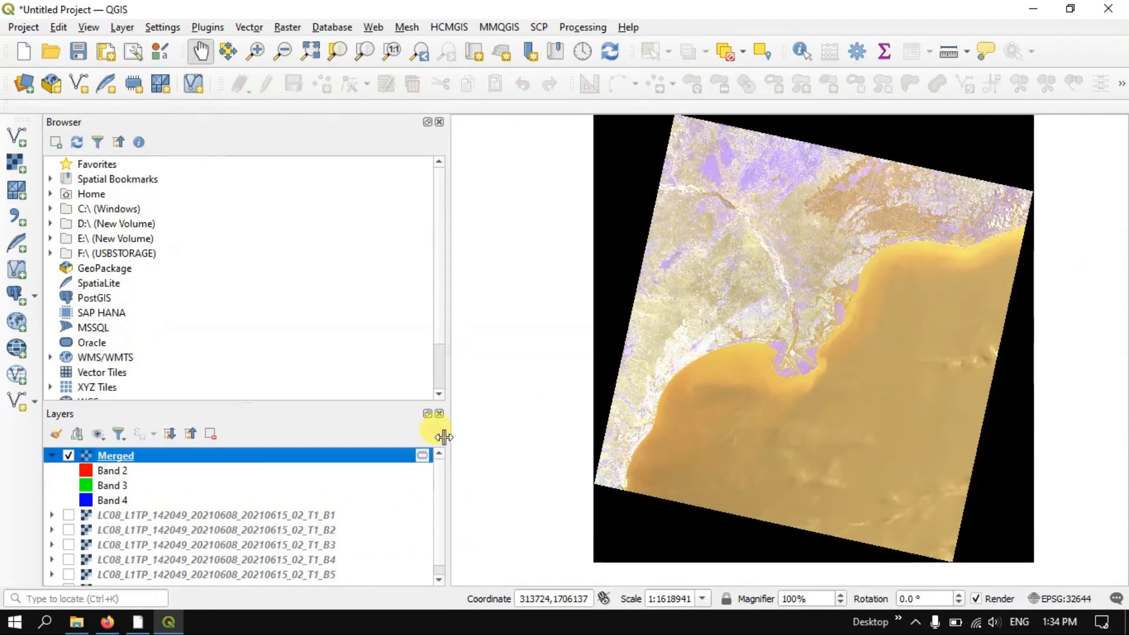
pyautogui.rightClick(316, 452)
pyautogui.click(353, 447)
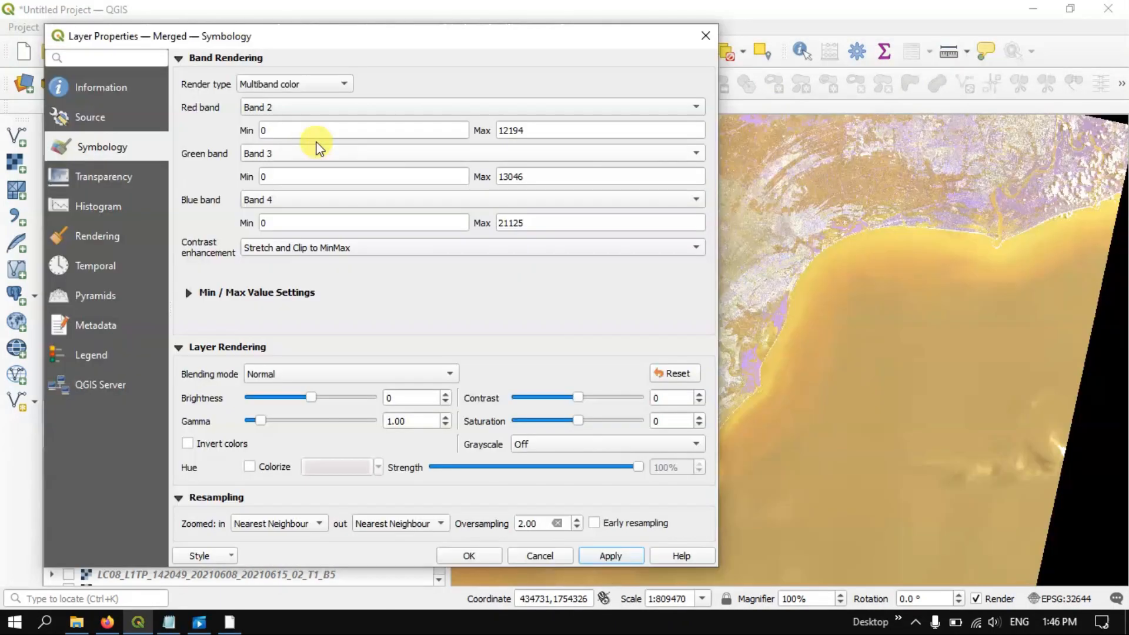
# Assign Band 3 to red, Band 2 to green and Band 1 (Gray) to blue in the Merged layer's symbology and apply the rendering
pyautogui.click(313, 109)
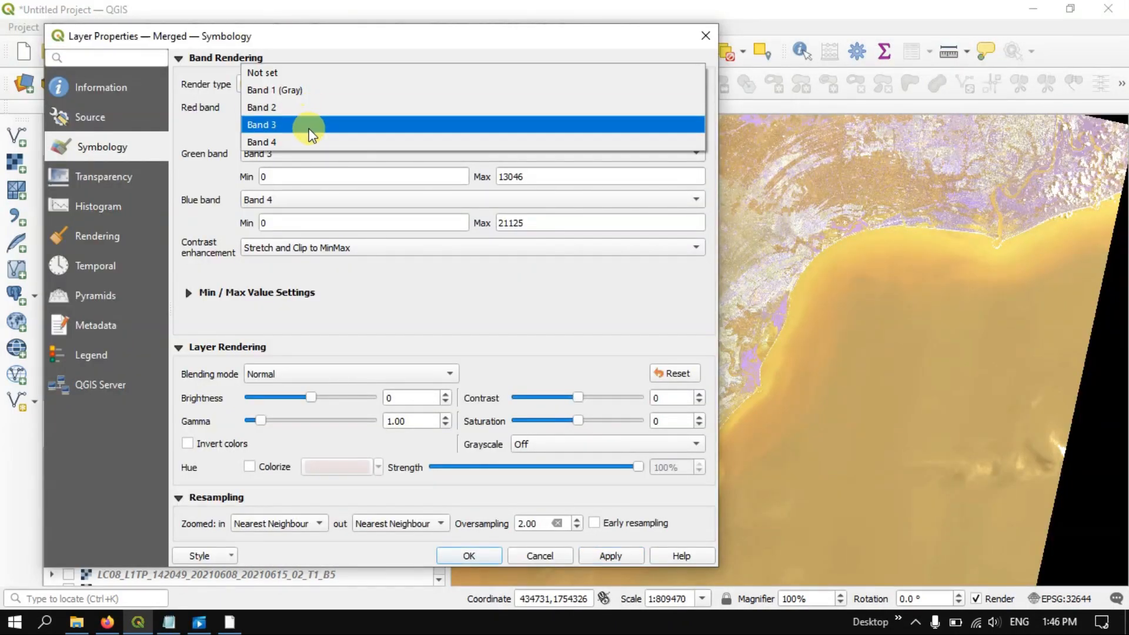
pyautogui.click(309, 125)
pyautogui.click(294, 155)
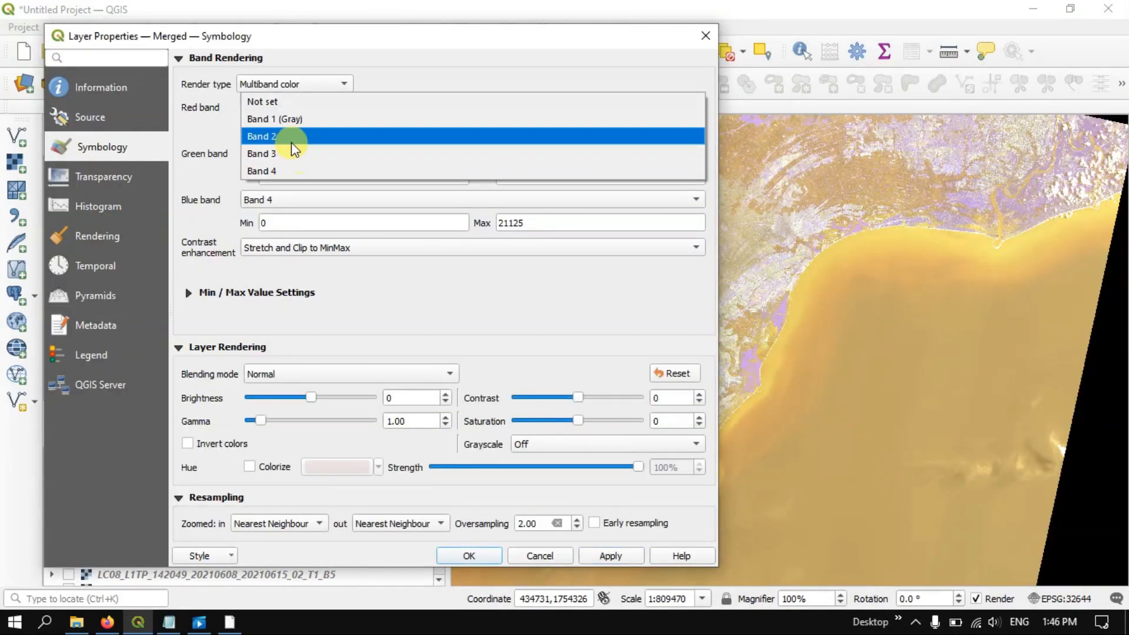
pyautogui.click(291, 142)
pyautogui.click(285, 195)
pyautogui.click(292, 144)
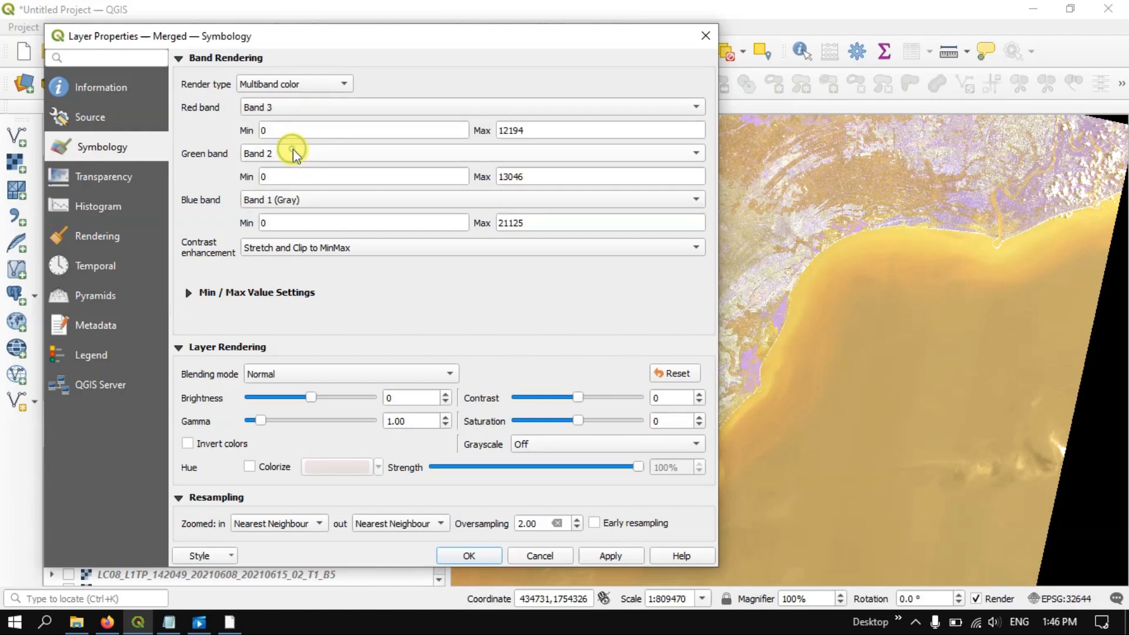
pyautogui.click(611, 558)
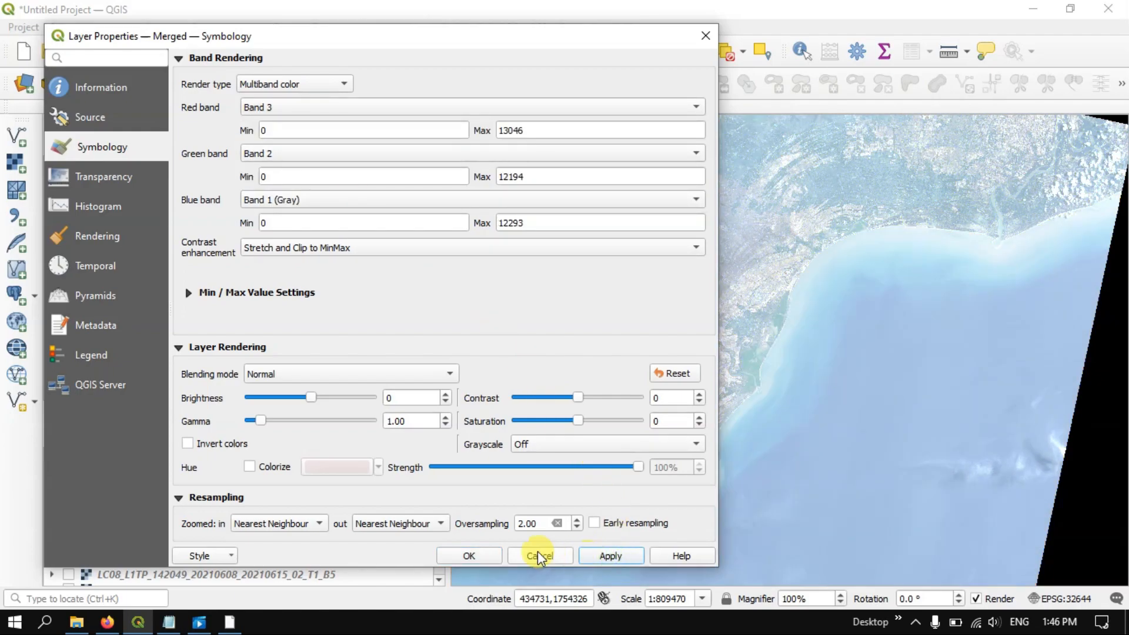
pyautogui.click(485, 553)
# Examine the natural-colour composite across the whole scene, over the fields west of the river and along the delta coast
pyautogui.scroll(-1, 819, 272)
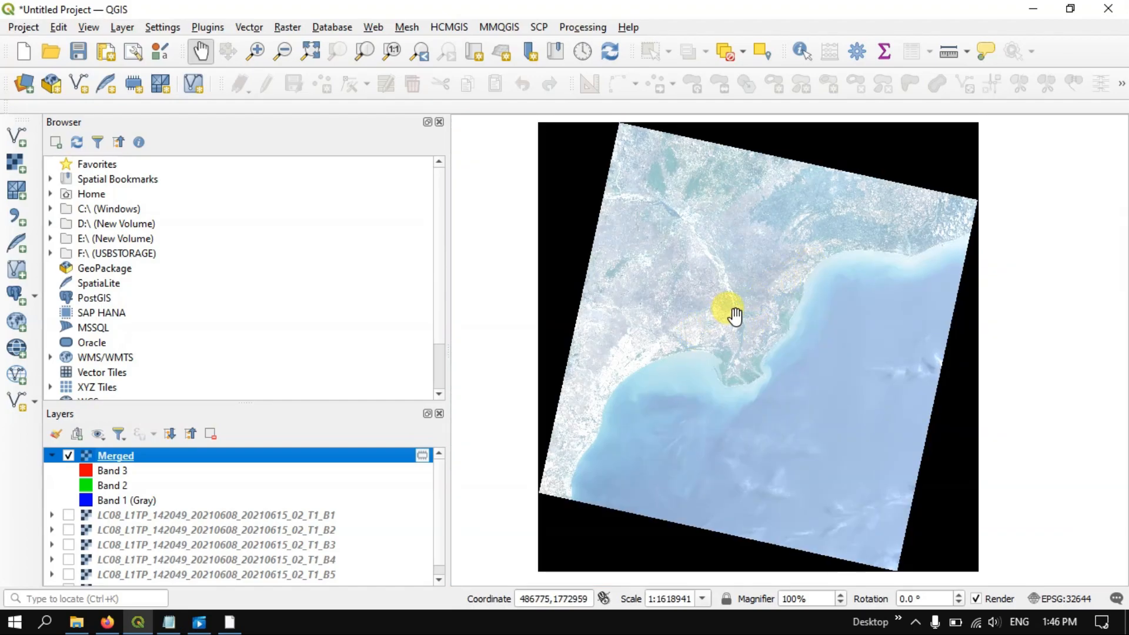
pyautogui.scroll(3, 736, 316)
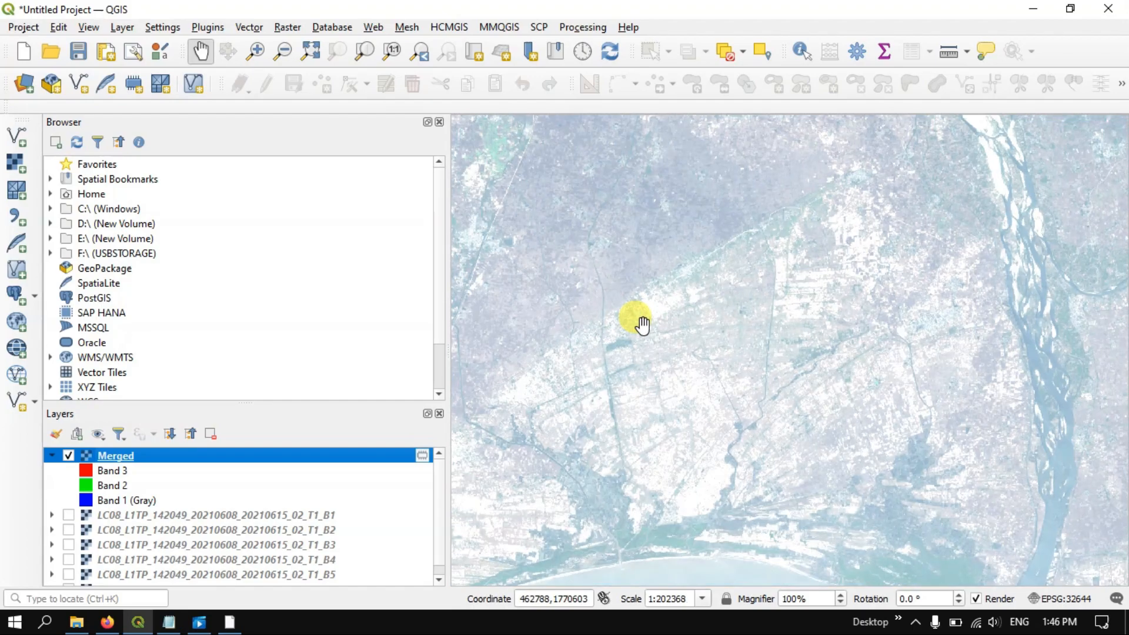
pyautogui.scroll(-1, 659, 256)
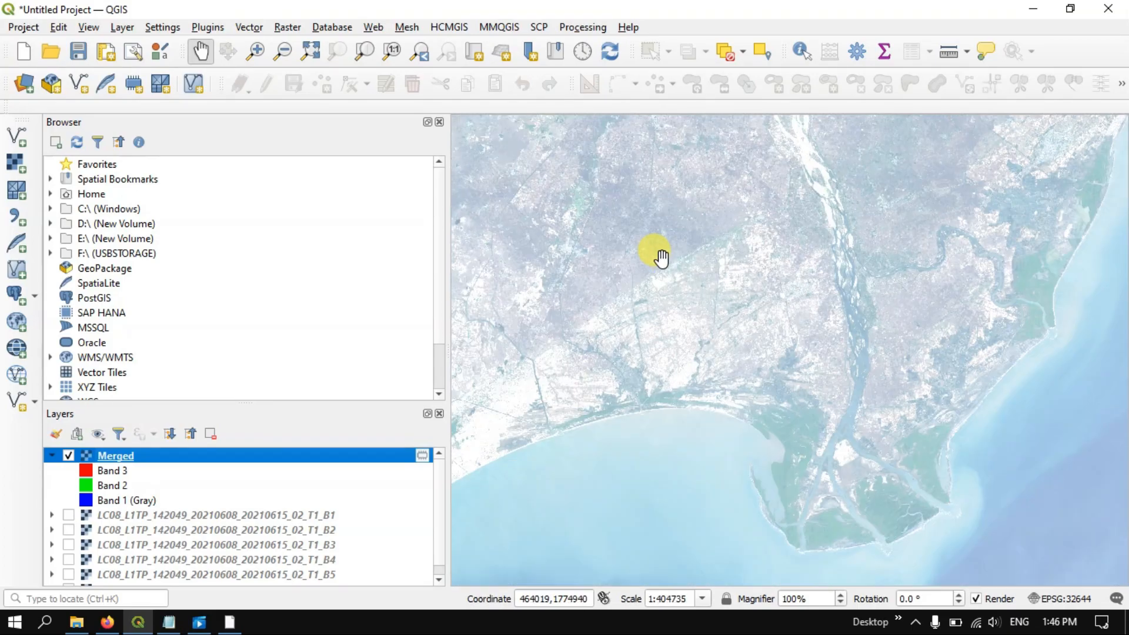
pyautogui.scroll(1, 703, 260)
pyautogui.scroll(1, 778, 377)
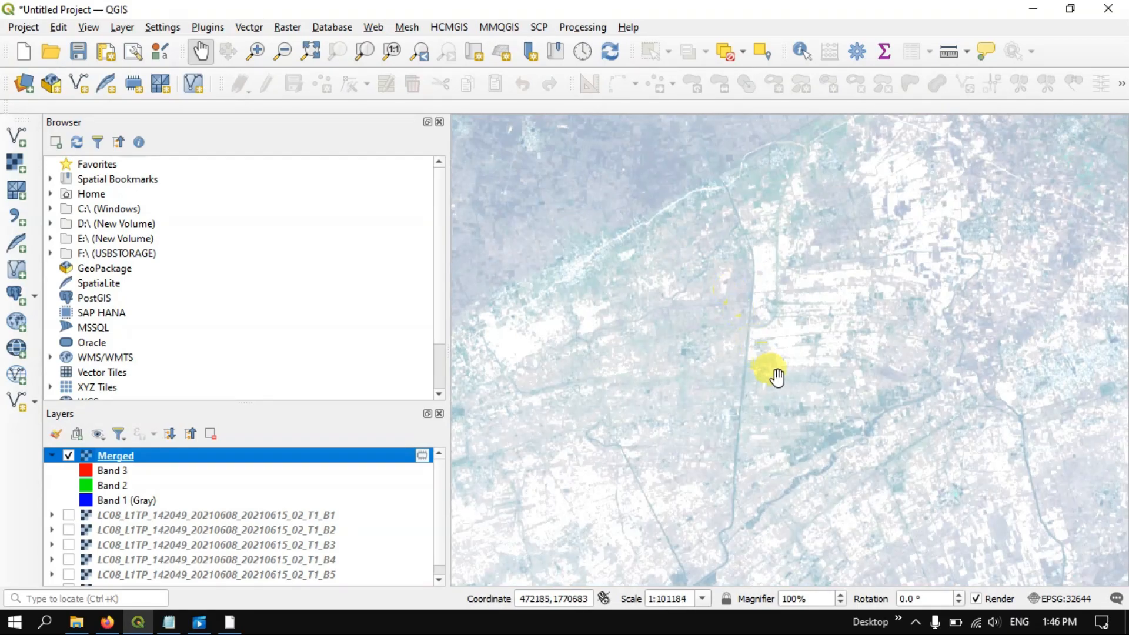
pyautogui.moveTo(778, 376); pyautogui.dragTo(737, 238)
pyautogui.moveTo(774, 344); pyautogui.dragTo(693, 158)
pyautogui.moveTo(870, 329); pyautogui.dragTo(744, 133)
pyautogui.moveTo(782, 368); pyautogui.dragTo(693, 214)
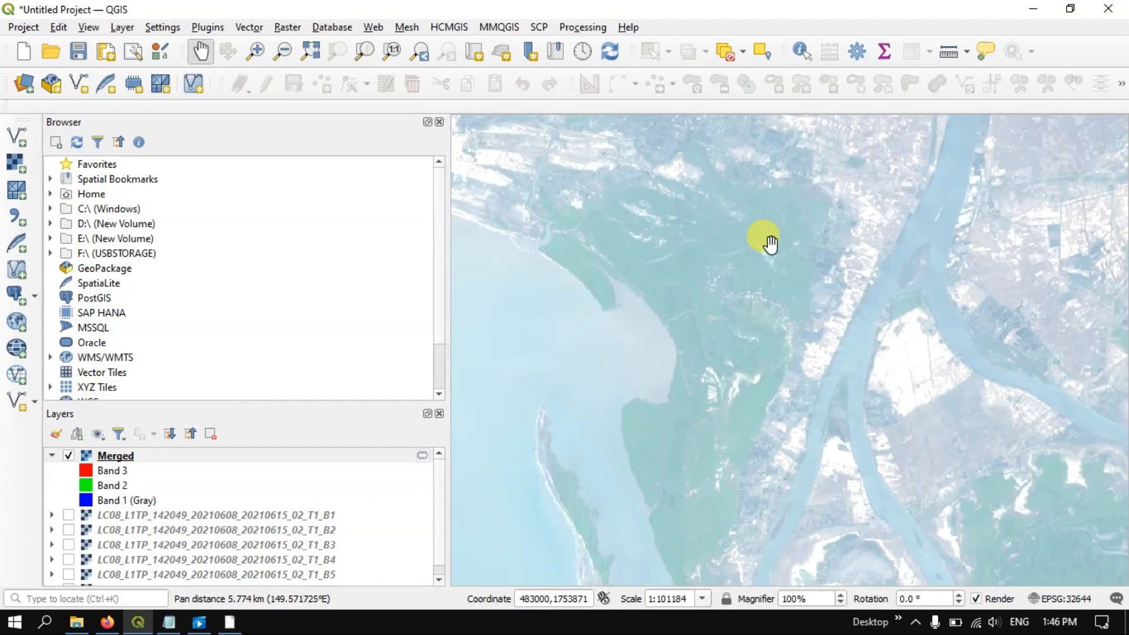
pyautogui.scroll(-2, 750, 291)
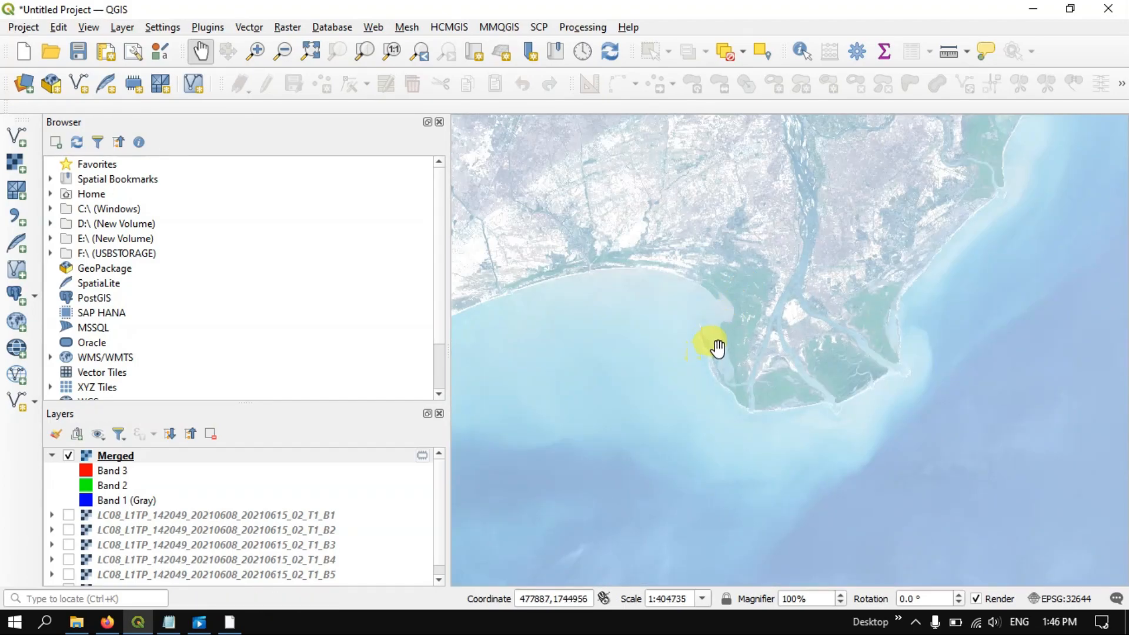
pyautogui.scroll(-2, 718, 348)
pyautogui.scroll(1, 880, 204)
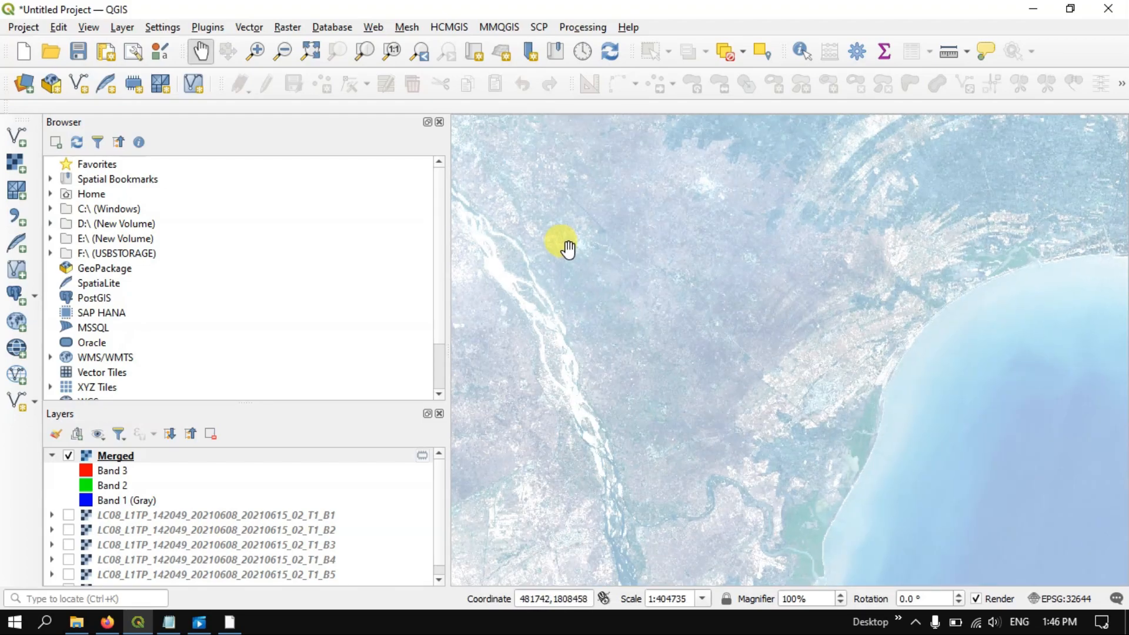
# Examine the river's upstream course in the natural-colour composite, including the stretch where the channel narrows and its surroundings
pyautogui.moveTo(567, 248); pyautogui.dragTo(742, 251)
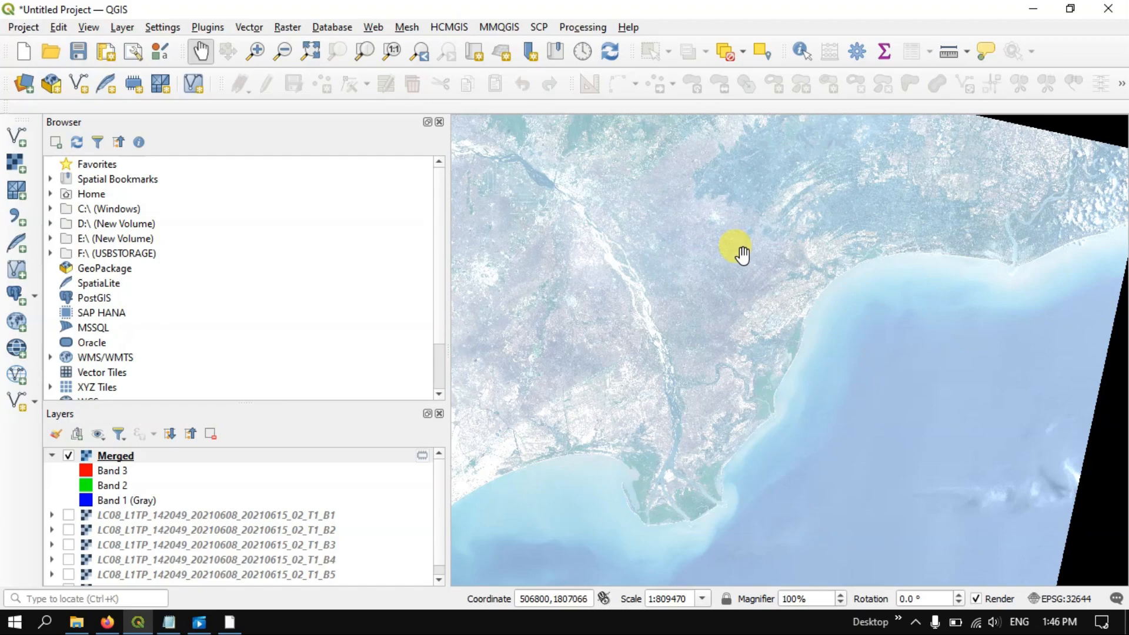
pyautogui.scroll(-2, 764, 252)
pyautogui.scroll(2, 765, 252)
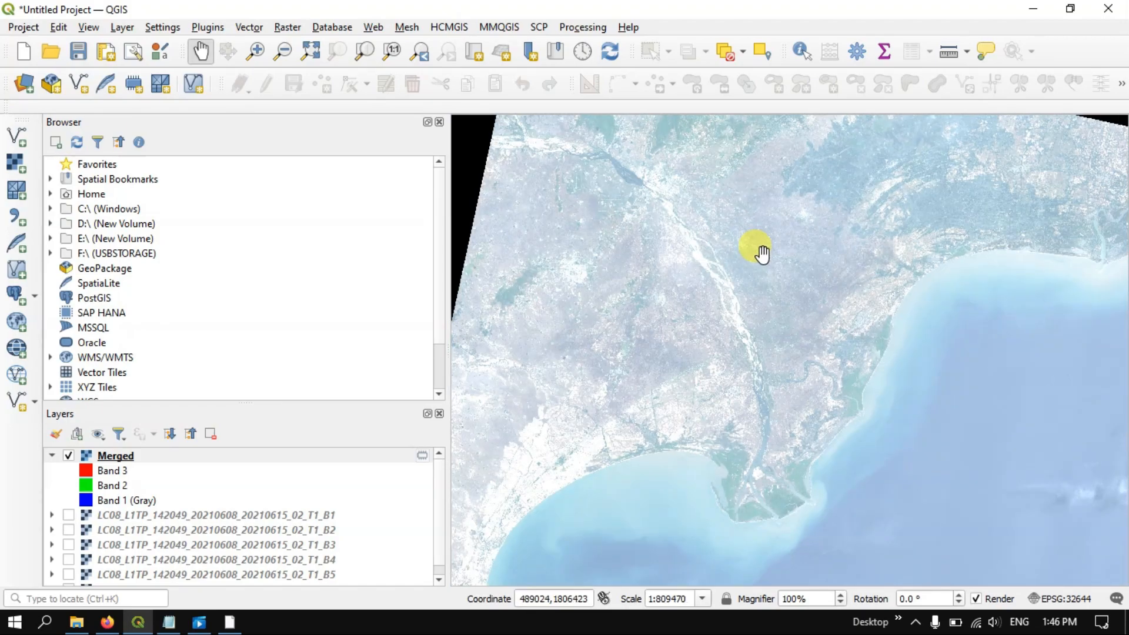
pyautogui.scroll(-1, 751, 277)
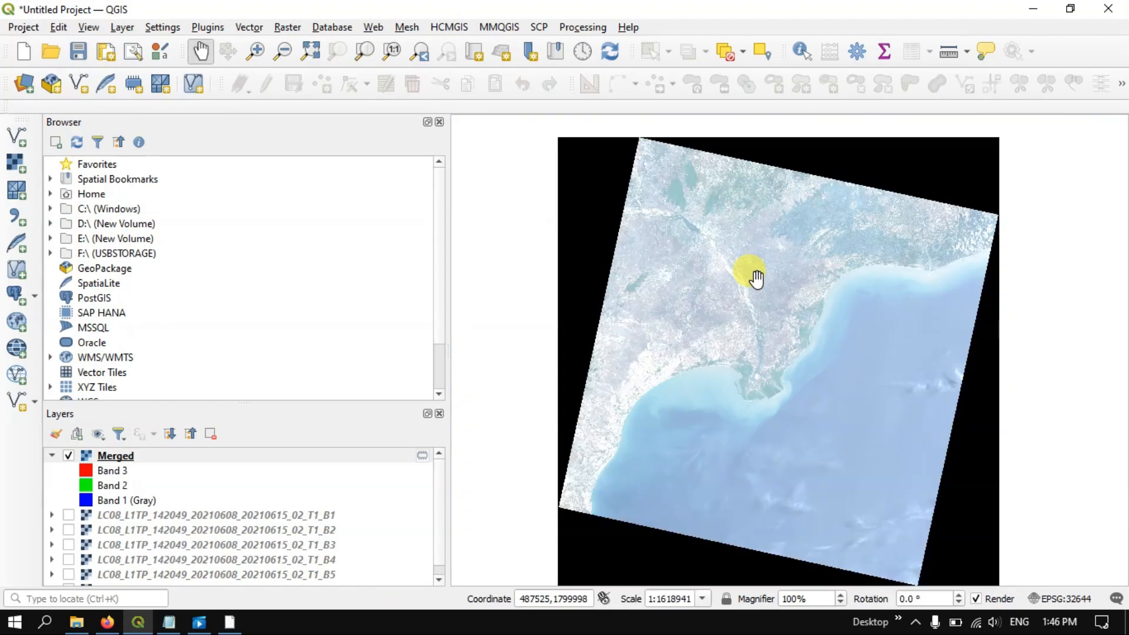
pyautogui.scroll(2, 685, 256)
pyautogui.moveTo(717, 193); pyautogui.dragTo(711, 300)
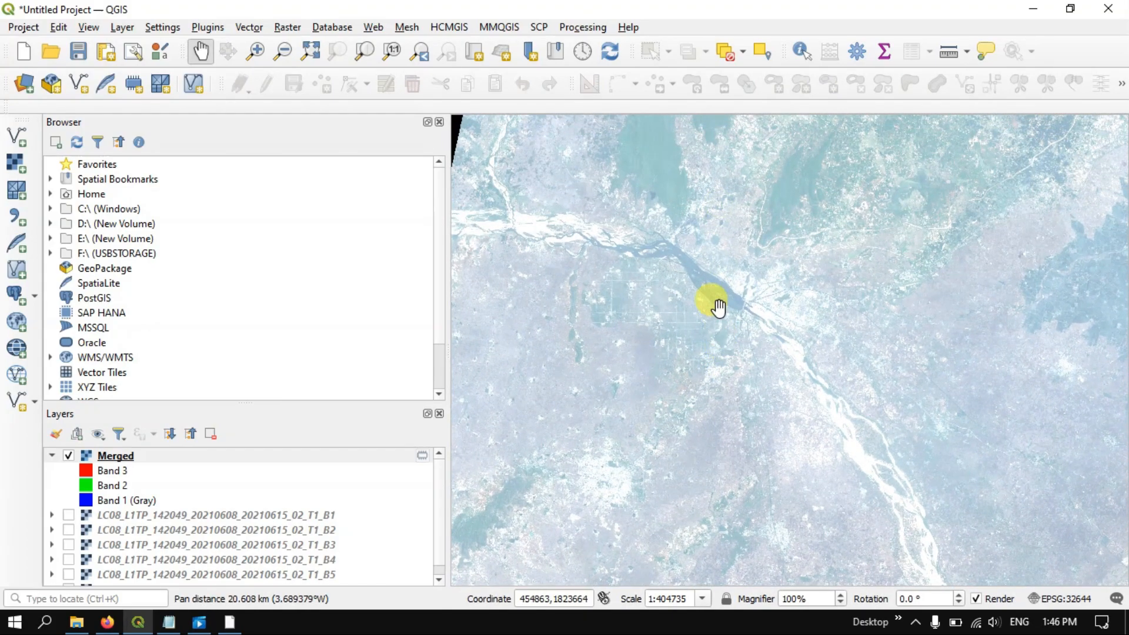
pyautogui.scroll(2, 691, 246)
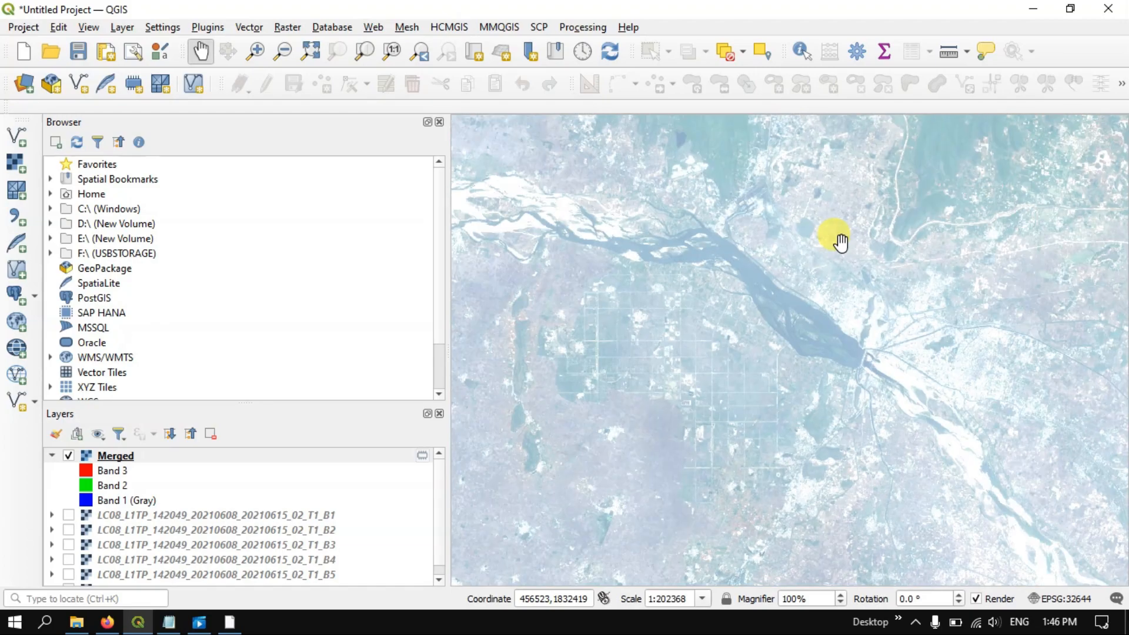
pyautogui.scroll(-3, 841, 241)
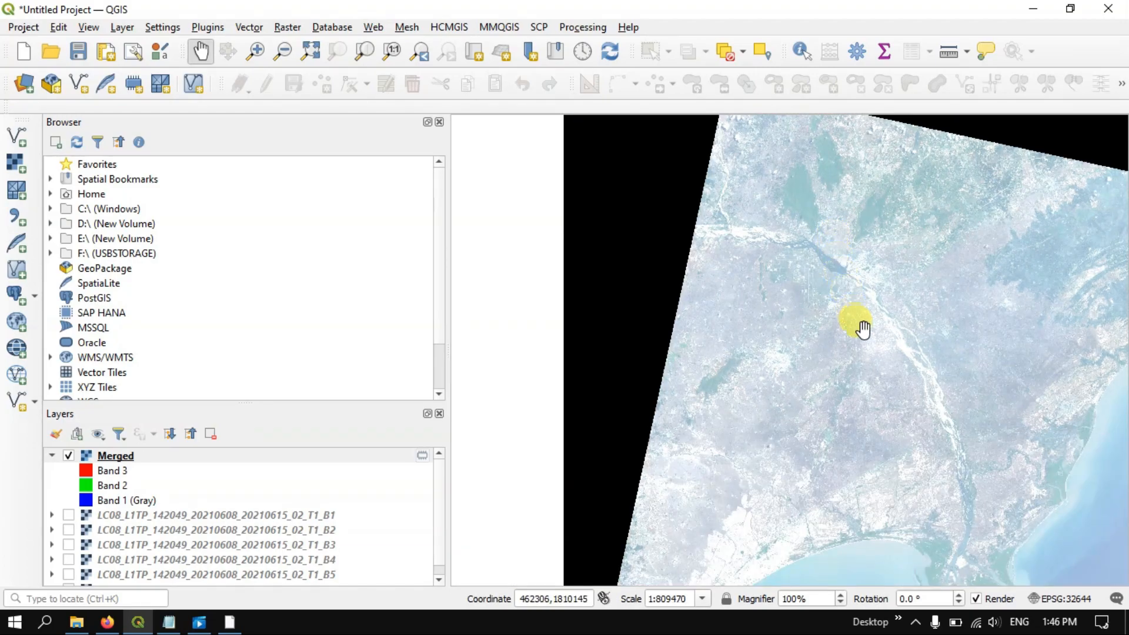
pyautogui.moveTo(865, 321); pyautogui.dragTo(739, 312)
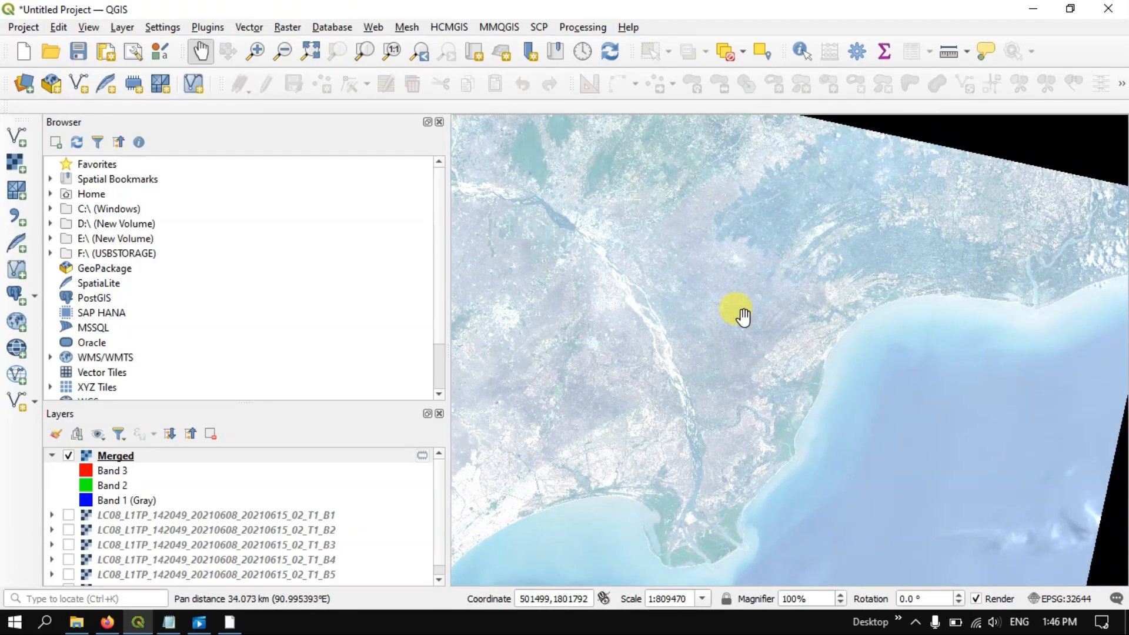
pyautogui.scroll(-1, 870, 268)
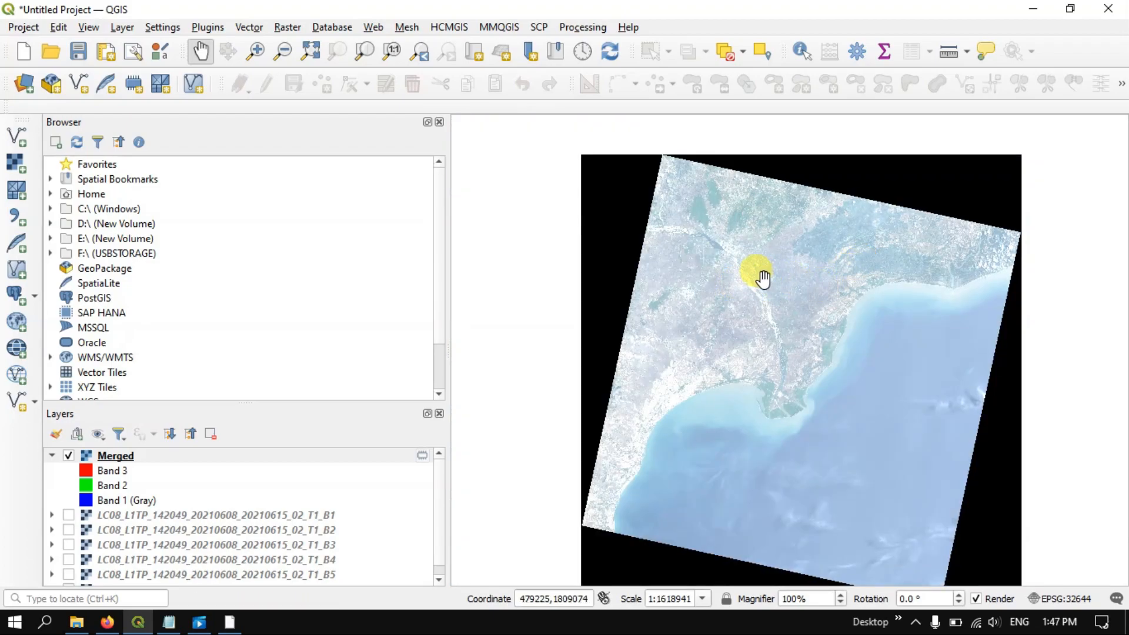
pyautogui.scroll(1, 762, 276)
pyautogui.scroll(1, 762, 276)
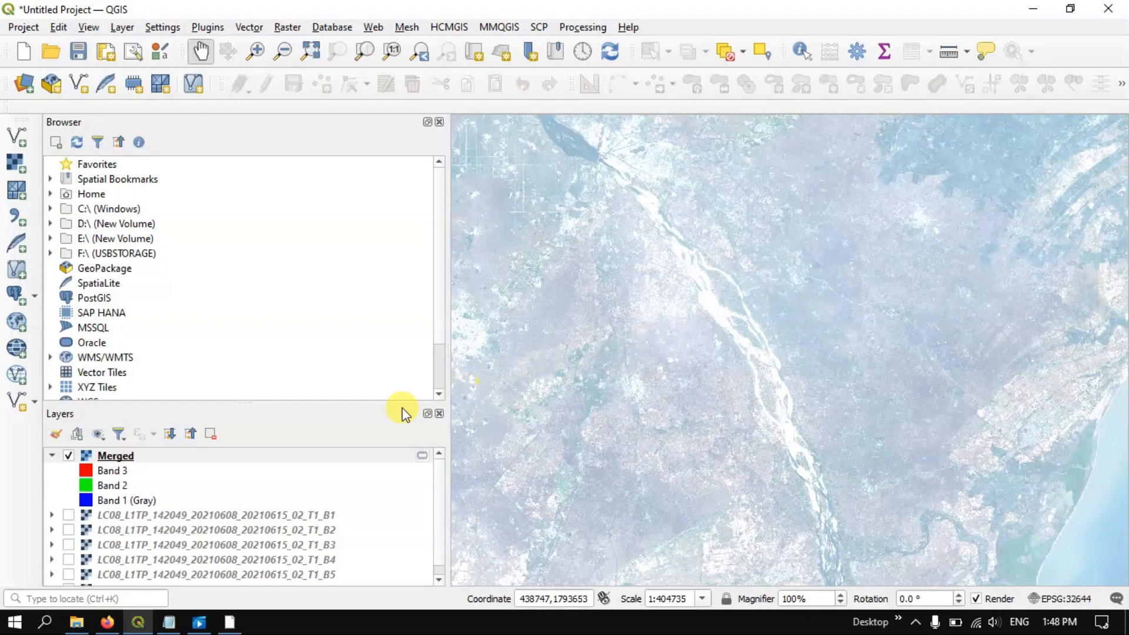
# Switch to Firefox and consult the Esri article on Landsat 8 band combinations and the USGS table of Landsat 8-9 band designations
pyautogui.click(107, 622)
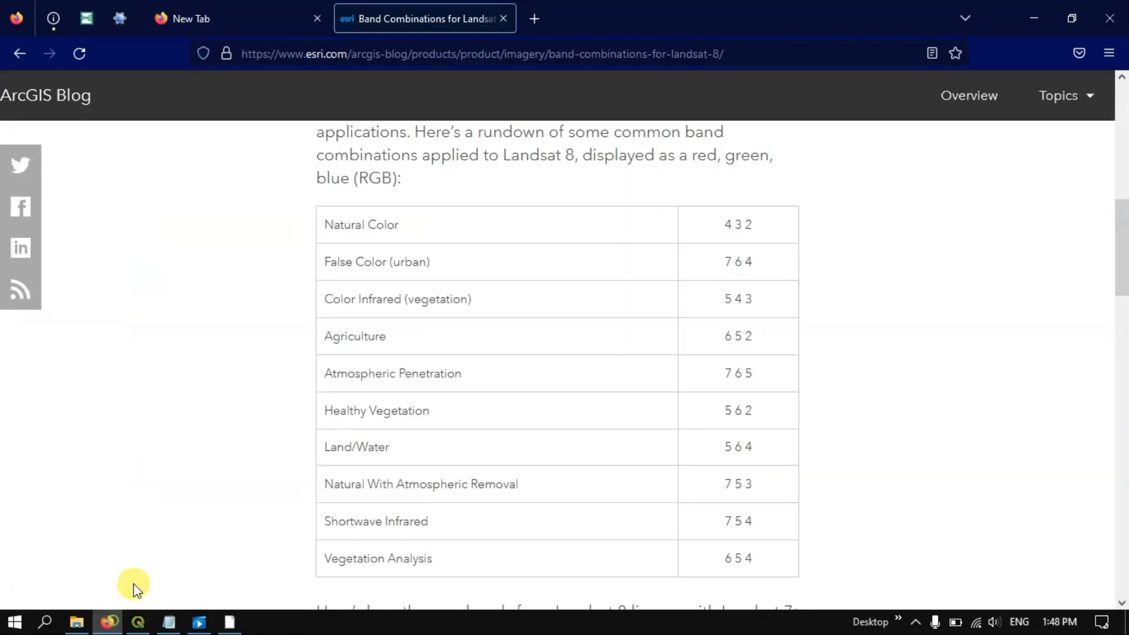
pyautogui.scroll(10, 464, 306)
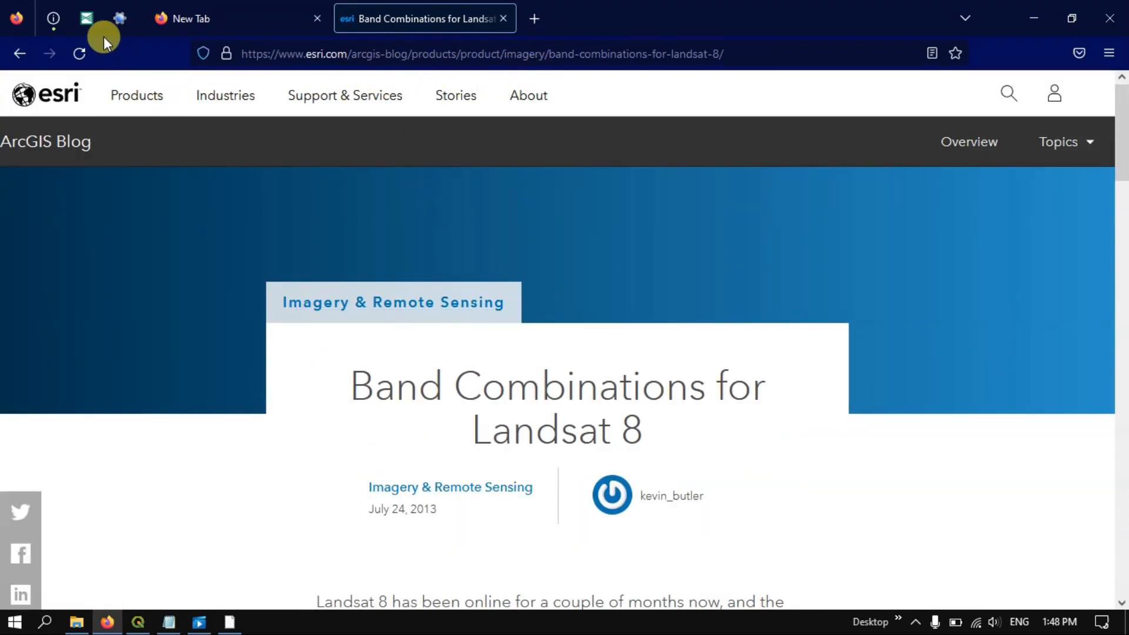
pyautogui.click(87, 20)
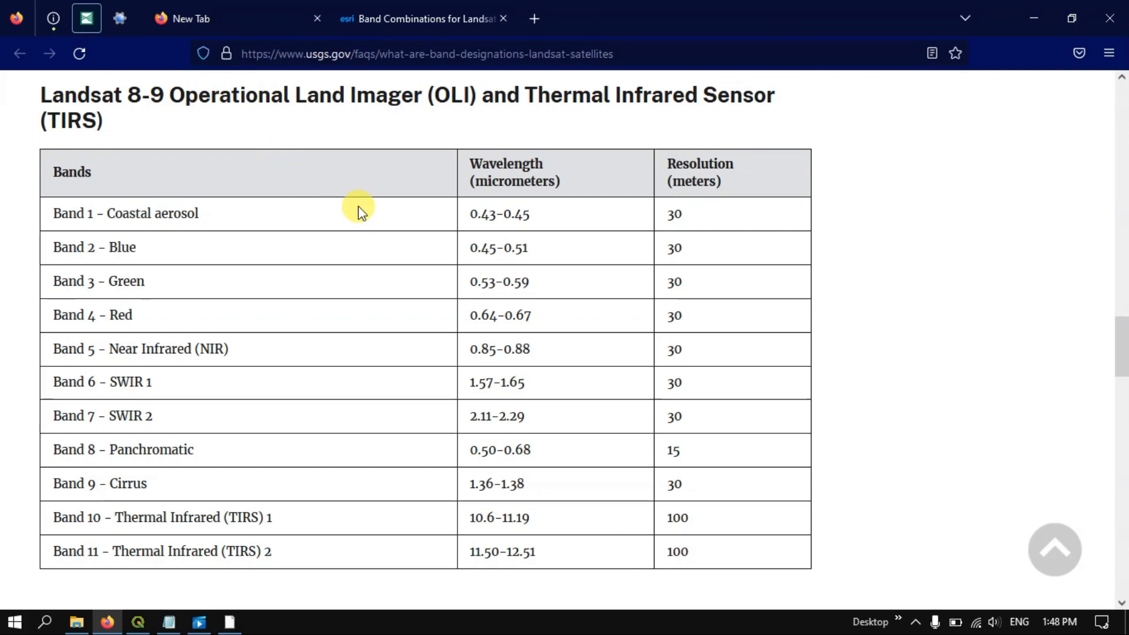
# Read Esri's table of Landsat 8 band combinations, highlighting the Agriculture row and the Land/Water and Natural With Atmospheric Removal combinations
pyautogui.click(411, 17)
pyautogui.scroll(-3, 577, 358)
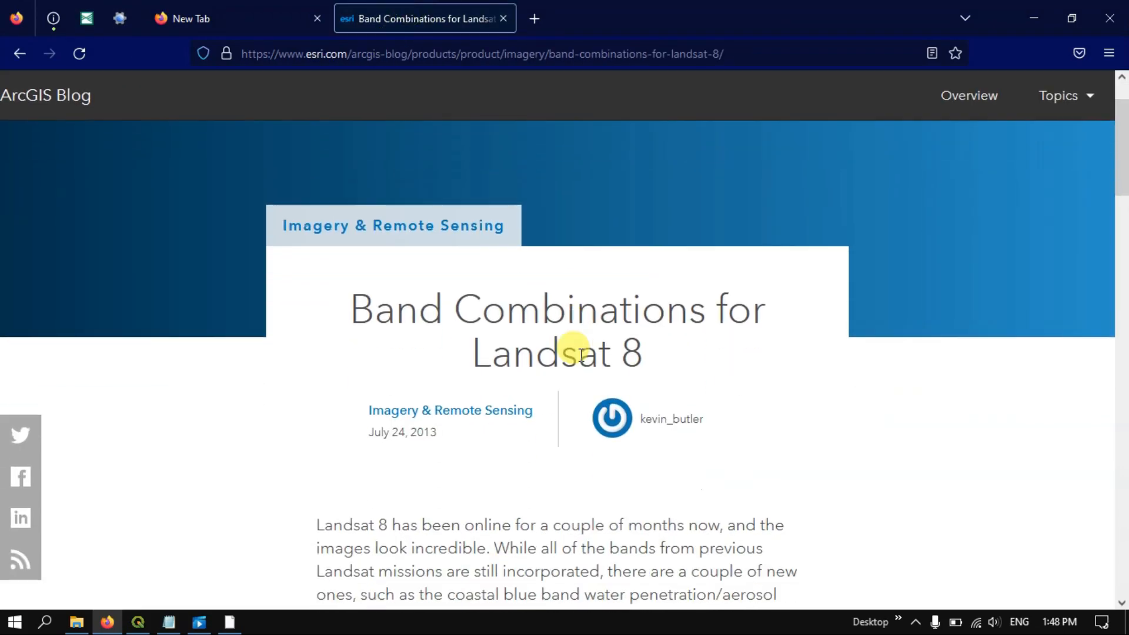
pyautogui.scroll(-6, 579, 357)
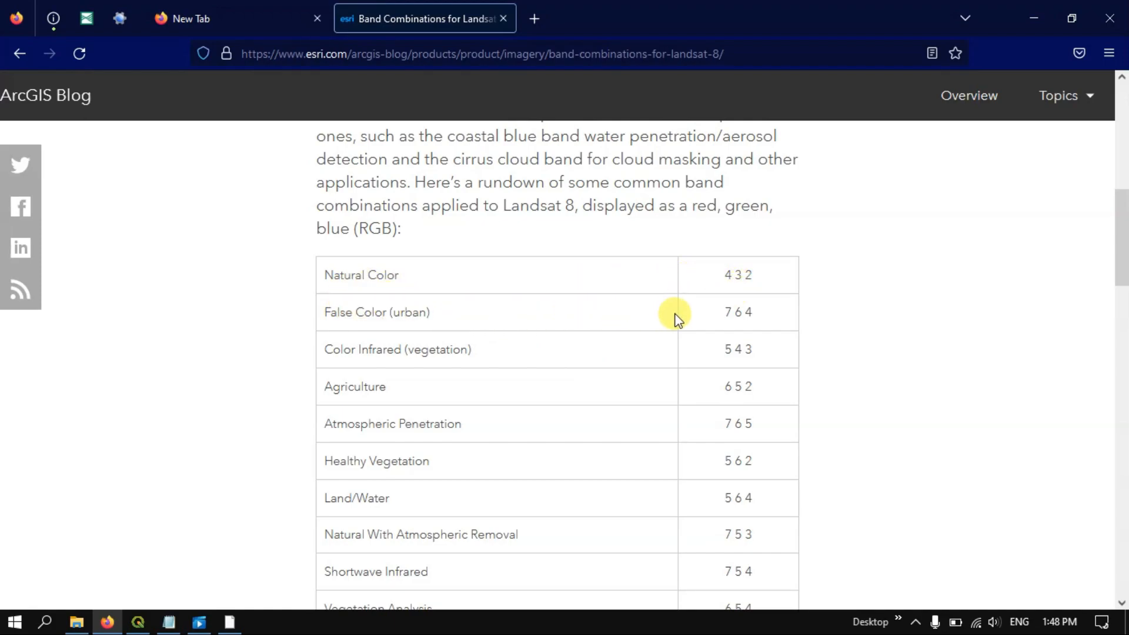
pyautogui.scroll(-2, 527, 310)
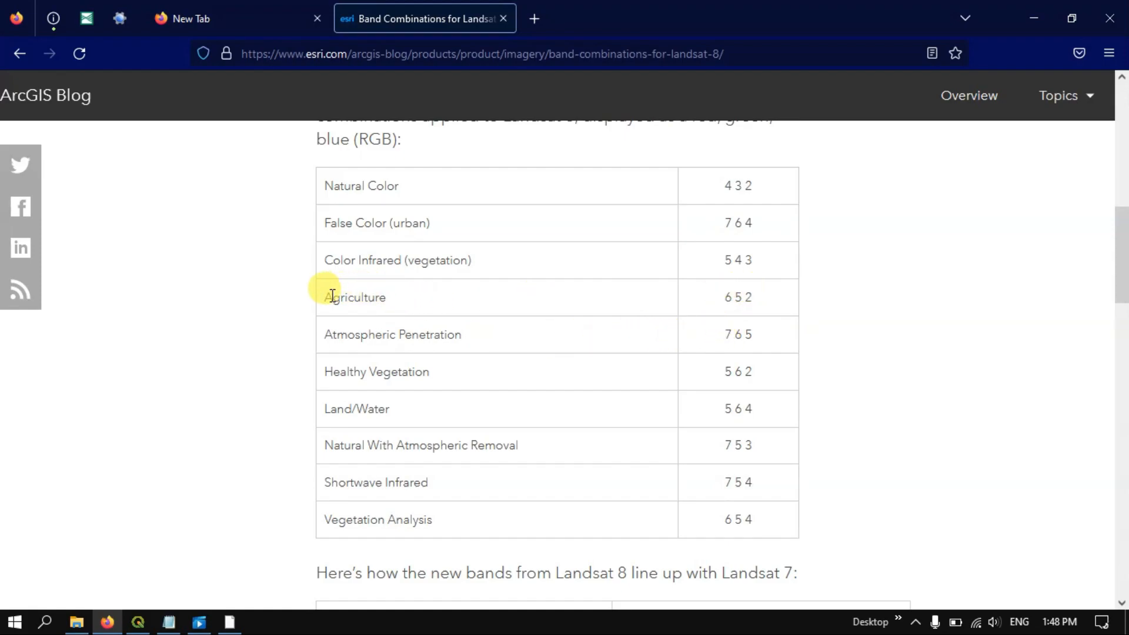
pyautogui.moveTo(329, 296); pyautogui.dragTo(753, 295)
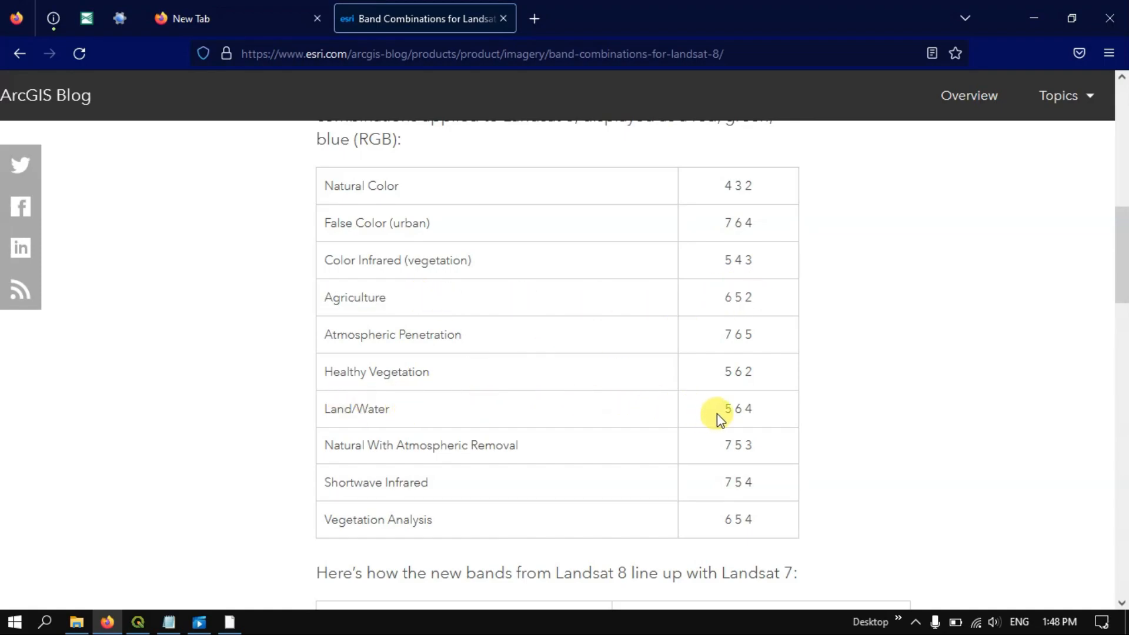
pyautogui.moveTo(729, 407); pyautogui.dragTo(756, 408)
pyautogui.moveTo(727, 444); pyautogui.dragTo(753, 444)
# Look over the remaining band combinations and the Landsat 7 and Landsat 8 band comparison, returning to the article's introduction
pyautogui.scroll(-1, 592, 408)
pyautogui.scroll(-1, 592, 408)
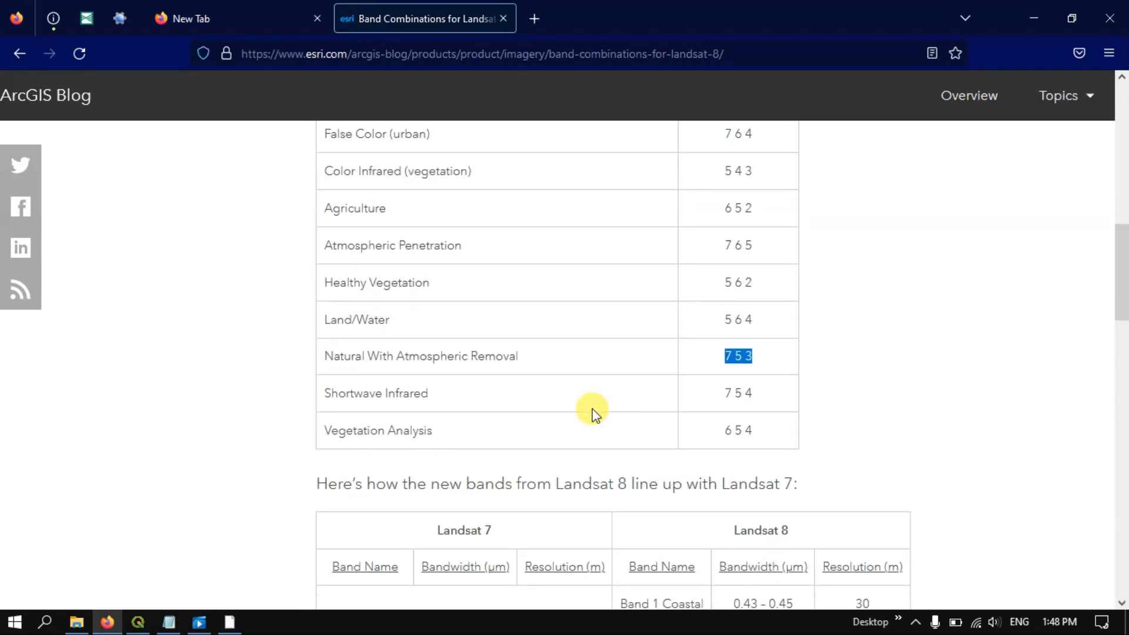
pyautogui.scroll(-3, 598, 409)
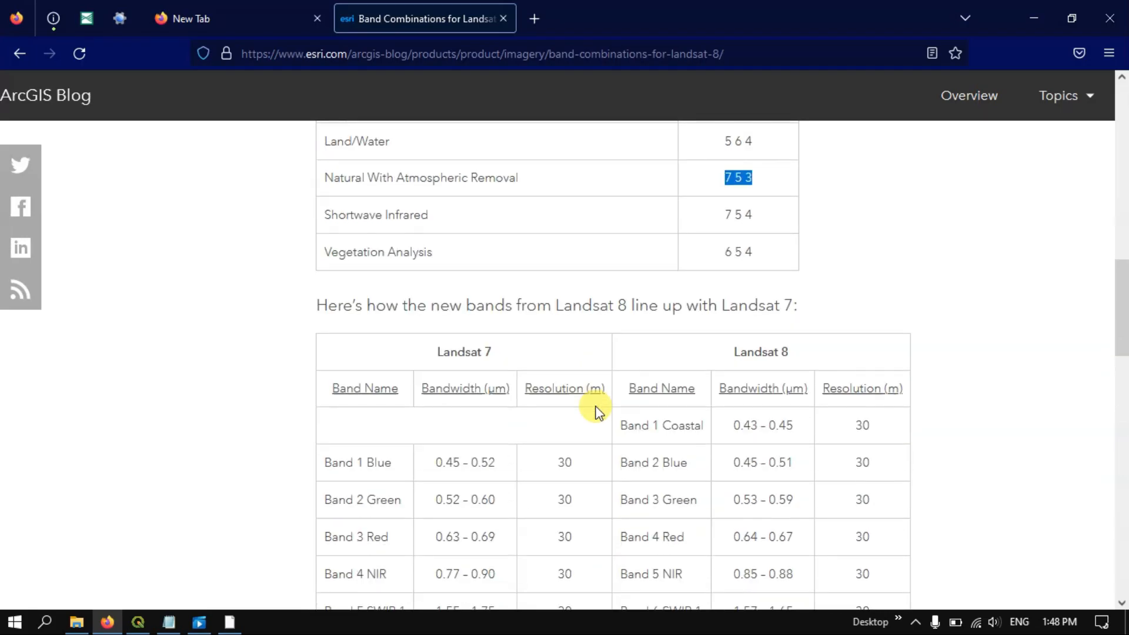
pyautogui.scroll(6, 597, 410)
pyautogui.scroll(5, 596, 408)
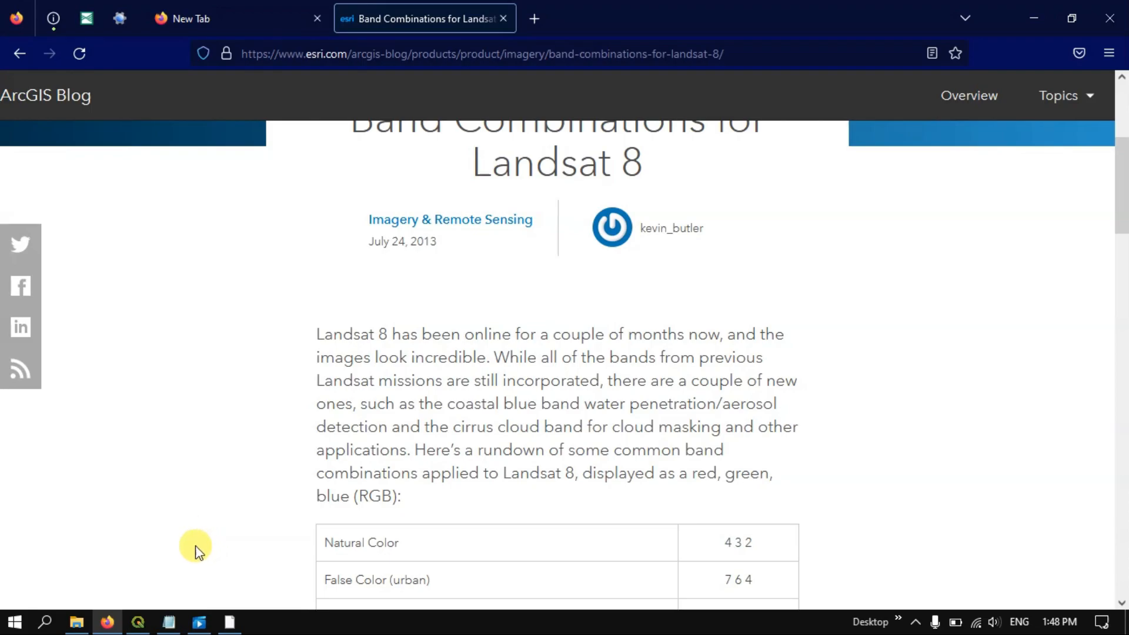
# Switch back to QGIS and view the full extent of the natural-colour composite
pyautogui.click(141, 619)
pyautogui.scroll(-1, 911, 259)
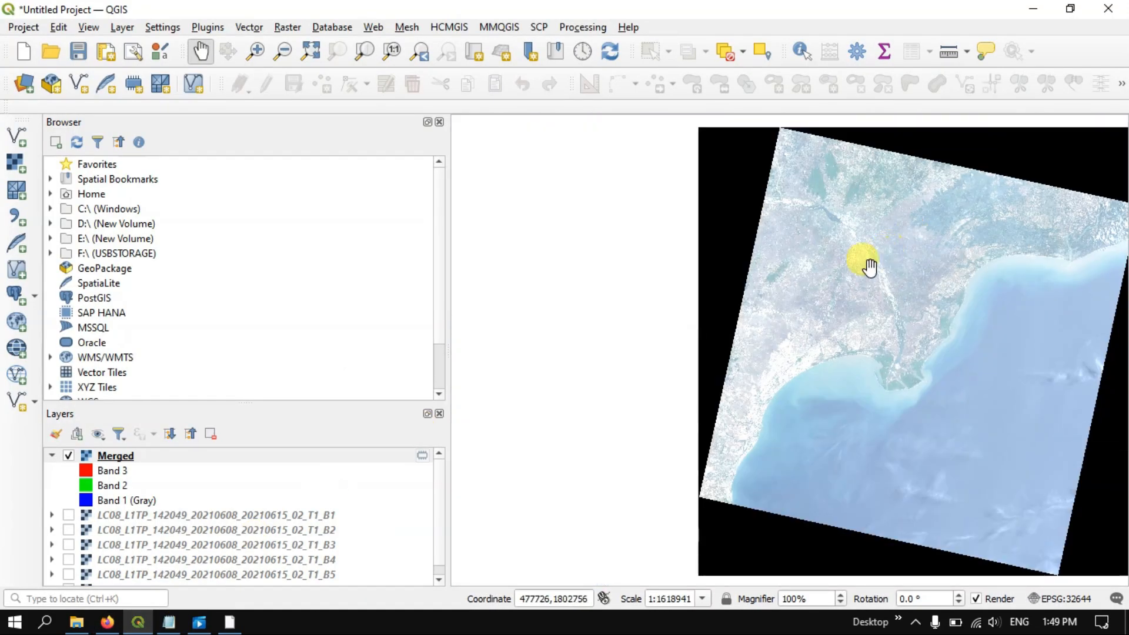
pyautogui.scroll(-1, 845, 278)
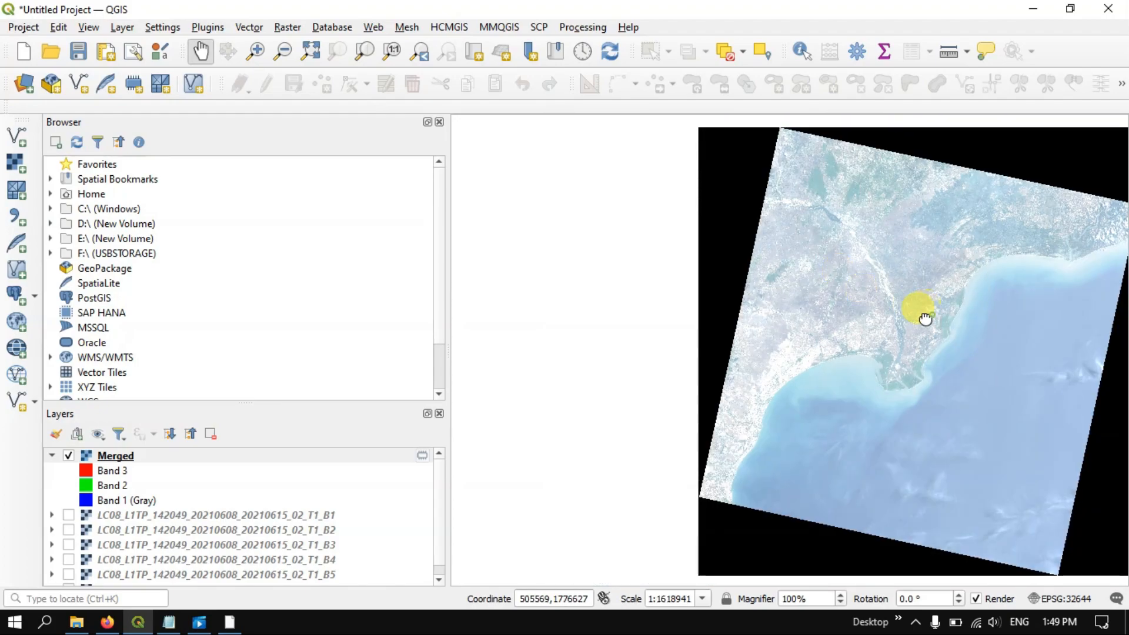
pyautogui.moveTo(925, 315); pyautogui.dragTo(716, 323)
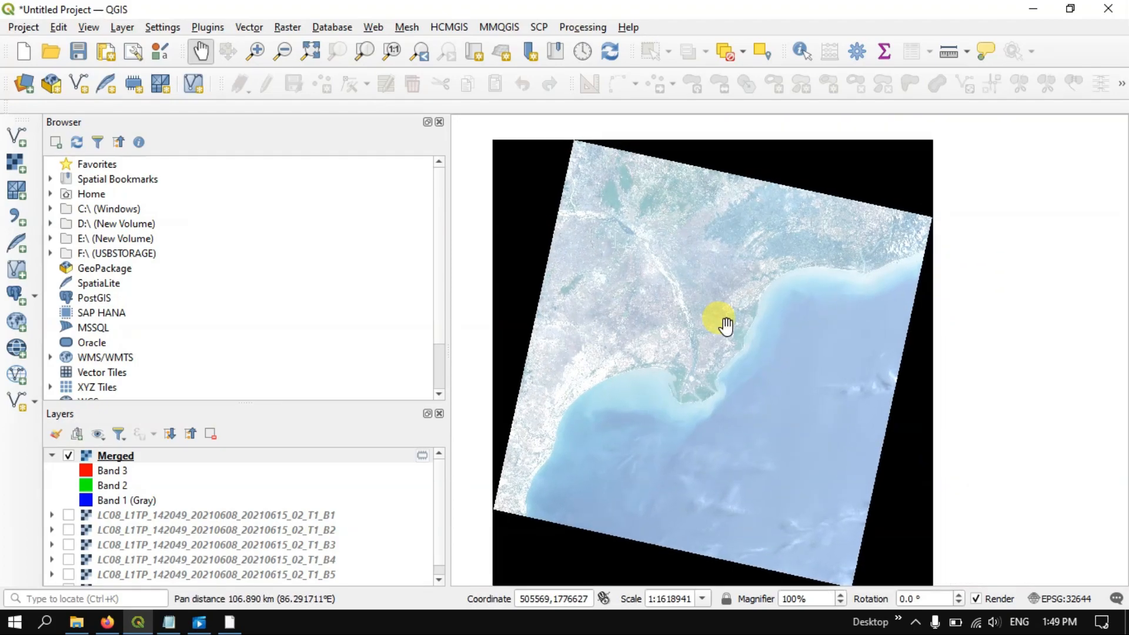